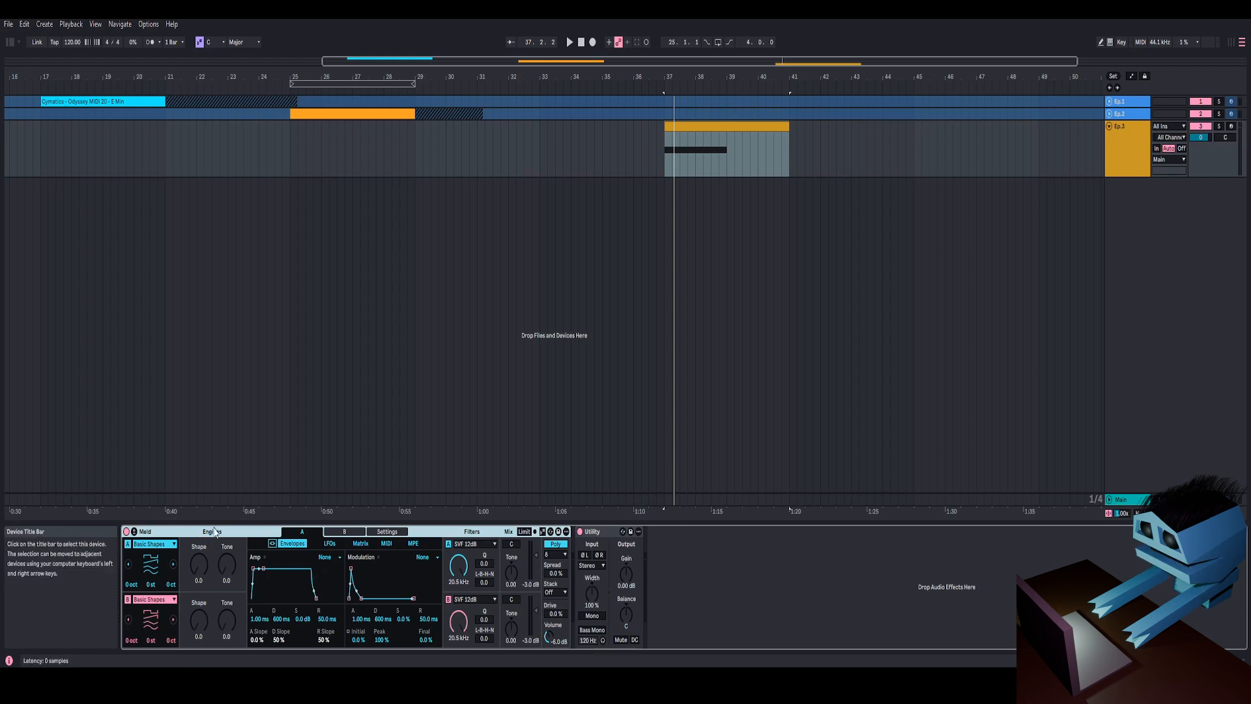
# Unfold the Ep.1 track and play its Cymatics clip from bar 17
pyautogui.moveTo(594, 77)
pyautogui.mouseDown()
pyautogui.moveTo(682, 111)
pyautogui.moveTo(732, 70)
pyautogui.moveTo(670, 61)
pyautogui.mouseUp()
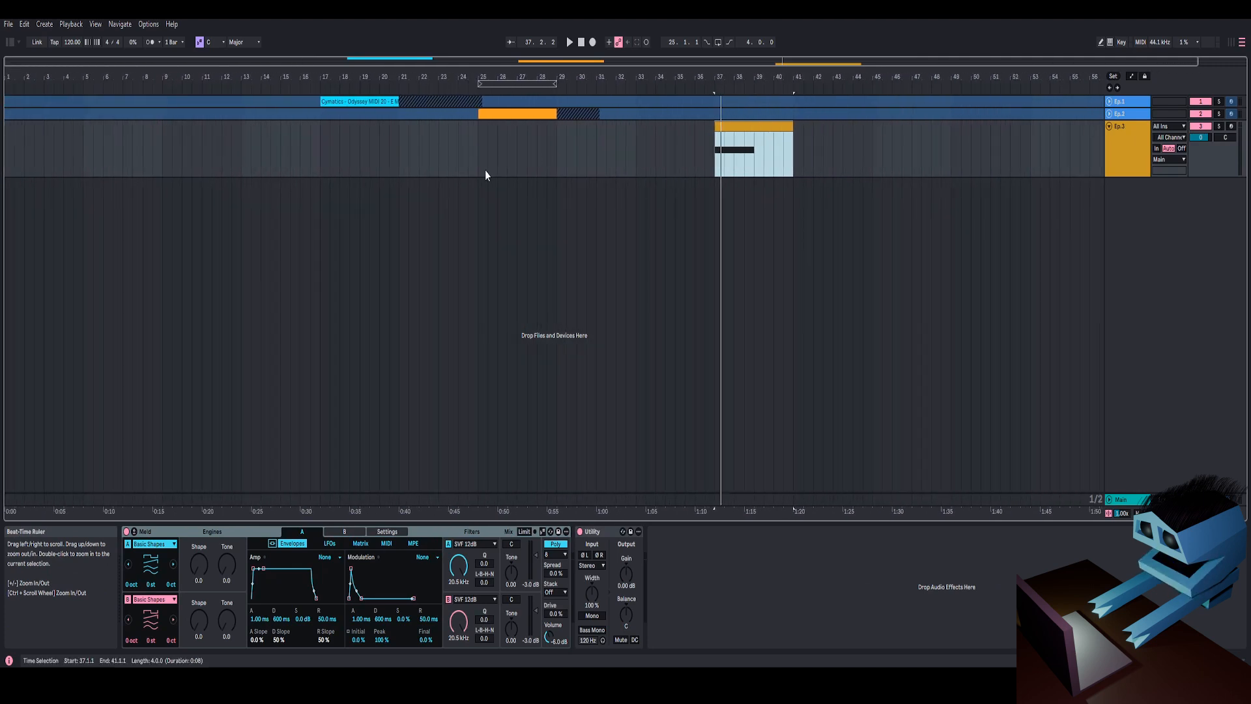
pyautogui.click(318, 158)
pyautogui.moveTo(345, 76); pyautogui.dragTo(505, 107)
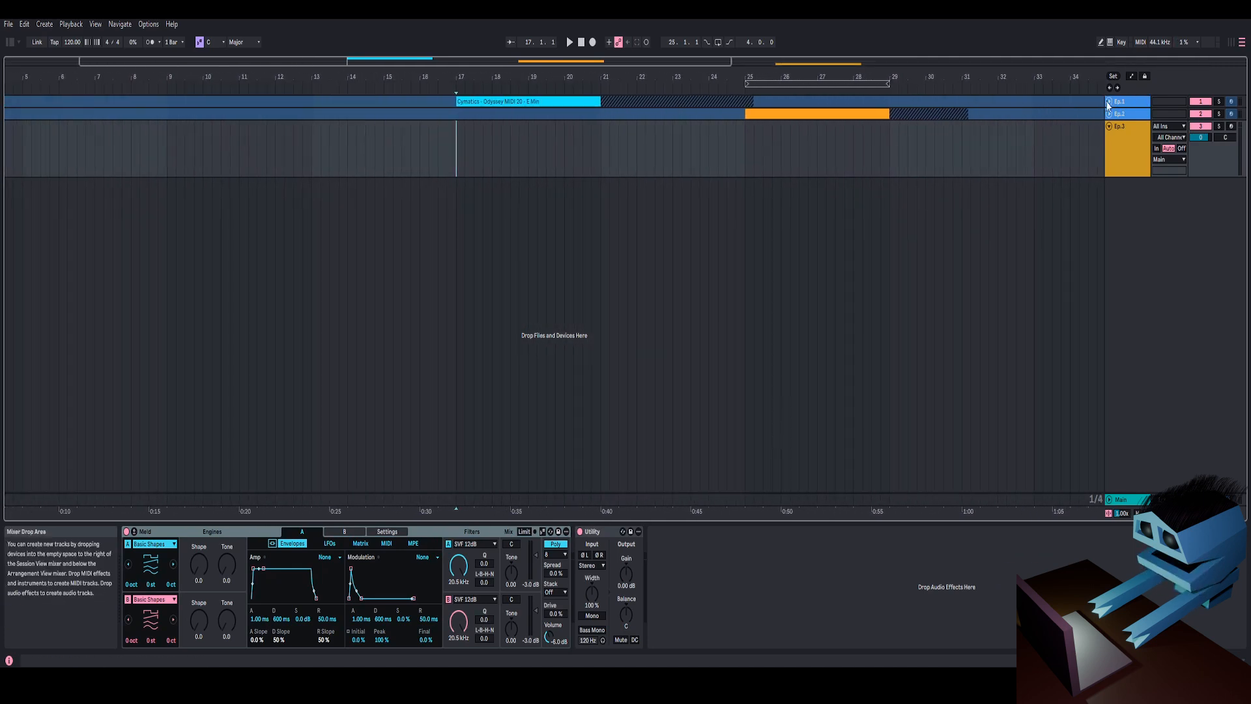
pyautogui.click(1109, 102)
pyautogui.click(568, 104)
pyautogui.moveTo(583, 76); pyautogui.dragTo(679, 81)
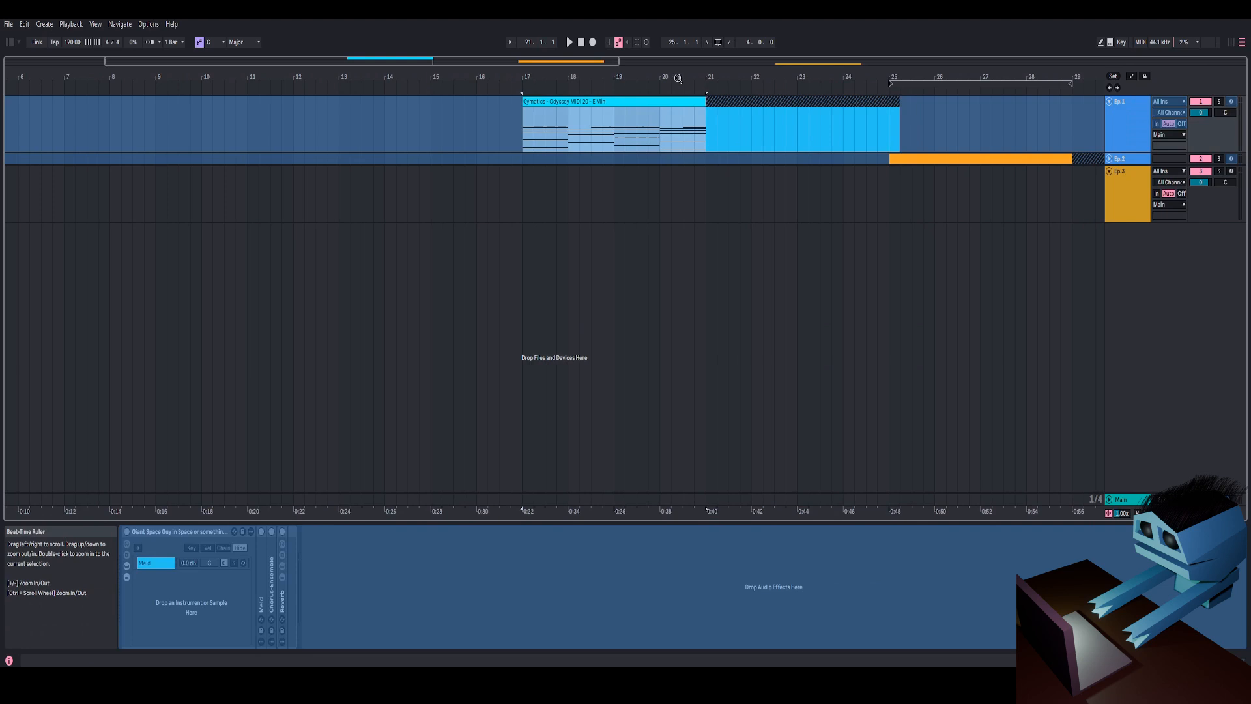
pyautogui.press('space')
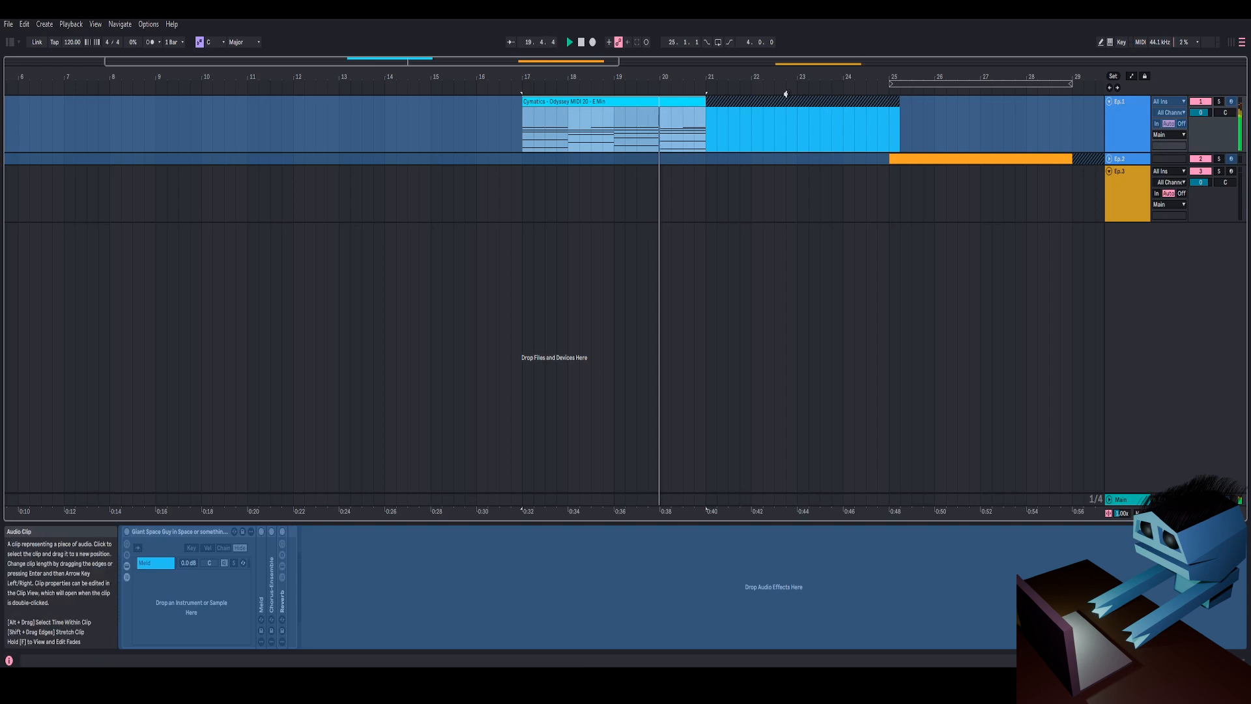
pyautogui.moveTo(796, 75); pyautogui.dragTo(796, 58)
pyautogui.moveTo(677, 76); pyautogui.dragTo(648, 72)
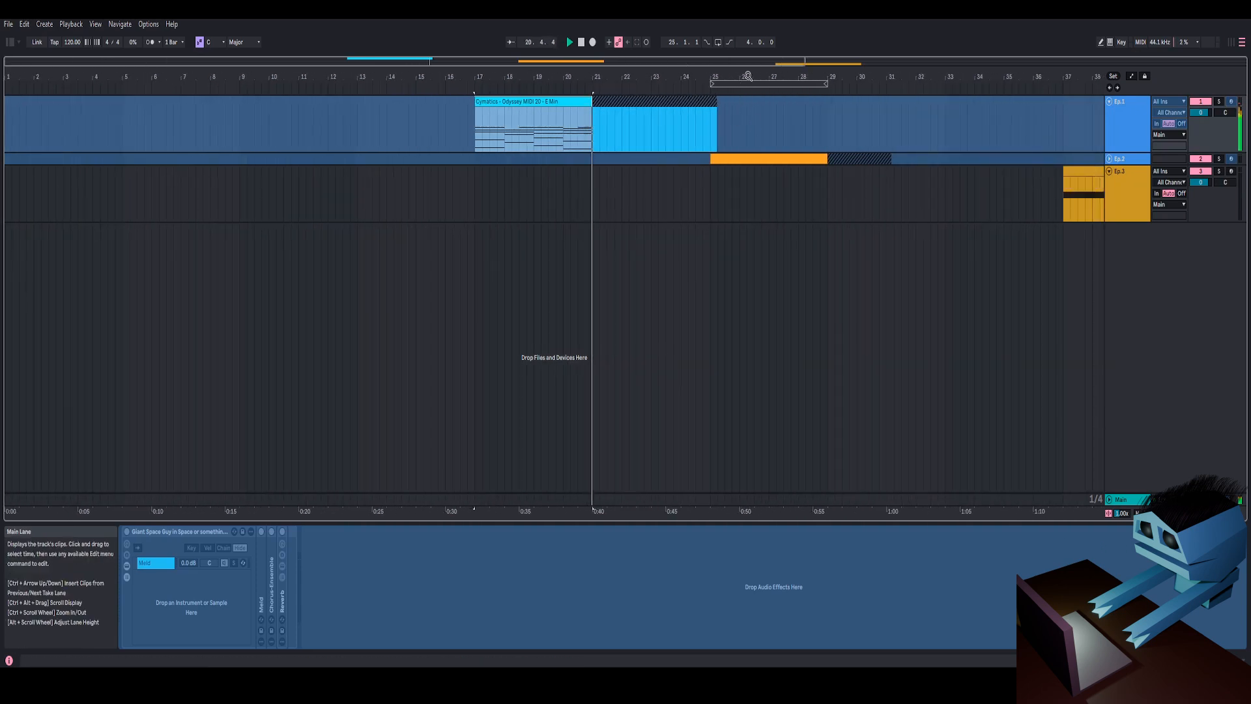
pyautogui.moveTo(748, 74)
pyautogui.mouseDown()
pyautogui.moveTo(722, 88)
pyautogui.moveTo(735, 87)
pyautogui.mouseUp()
pyautogui.press('space')
# Unfold the Ep.2 track and play its clip from bar 25
pyautogui.click(719, 159)
pyautogui.click(1109, 159)
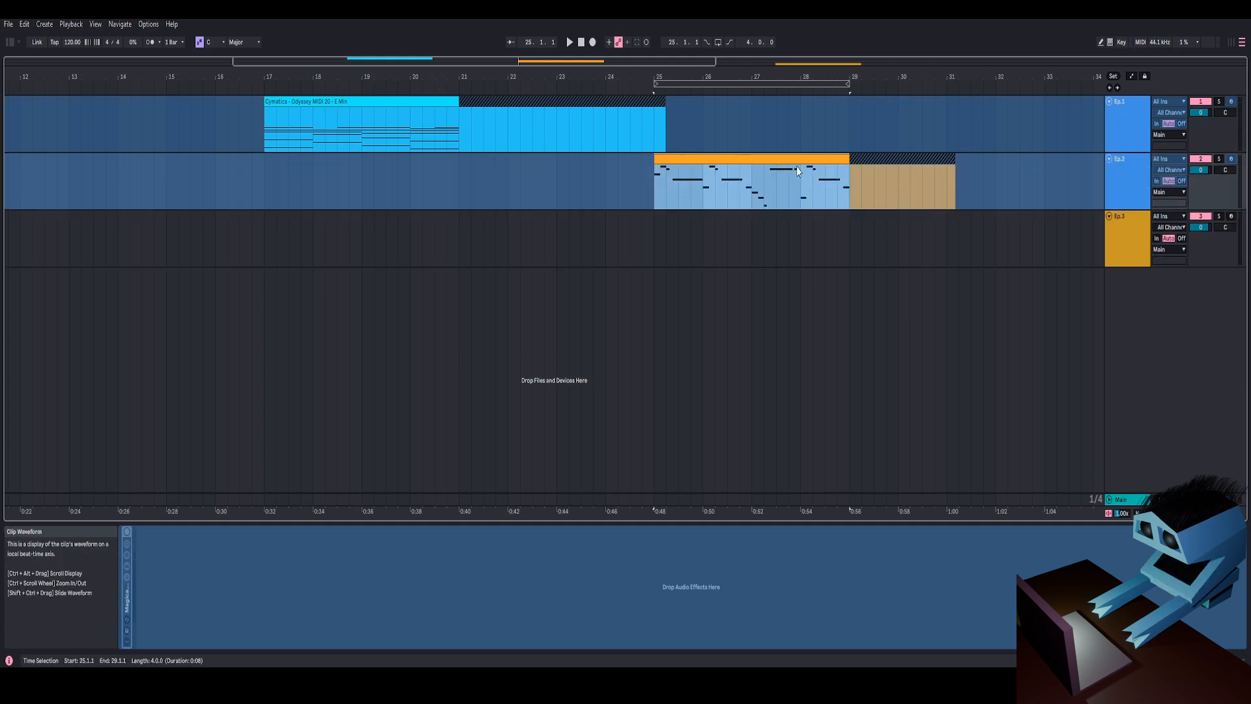
pyautogui.moveTo(767, 80); pyautogui.dragTo(722, 91)
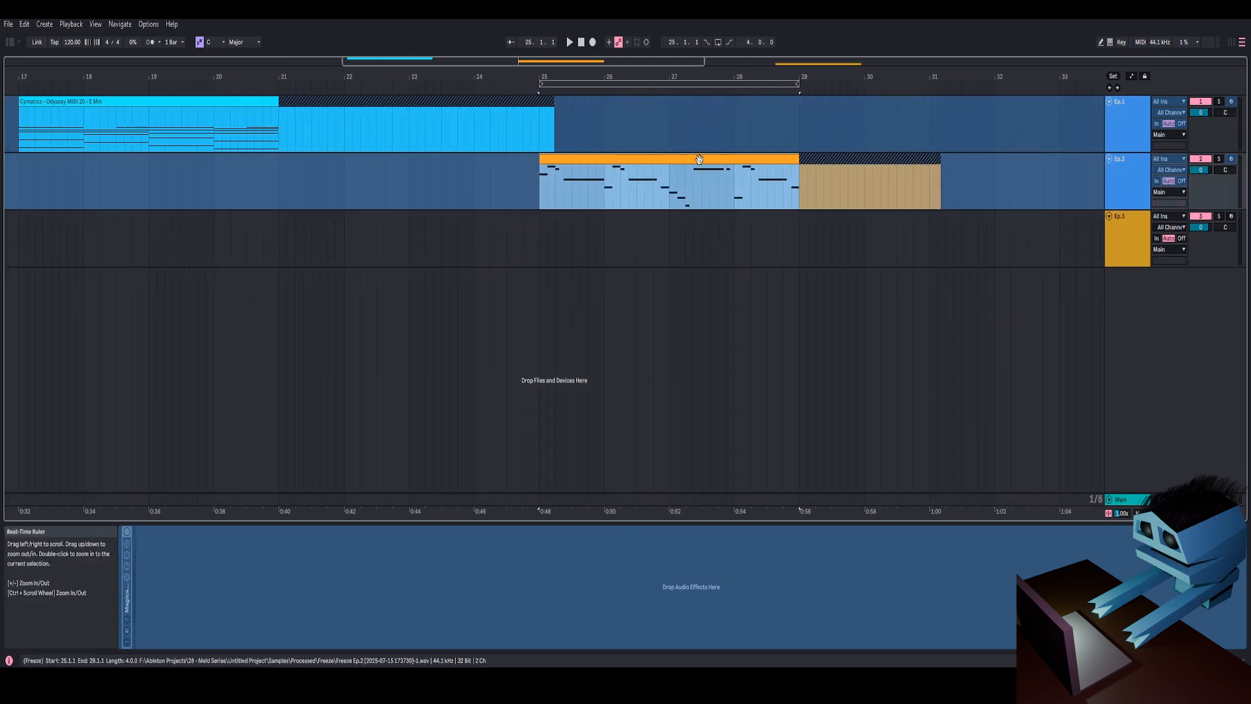
pyautogui.press('space')
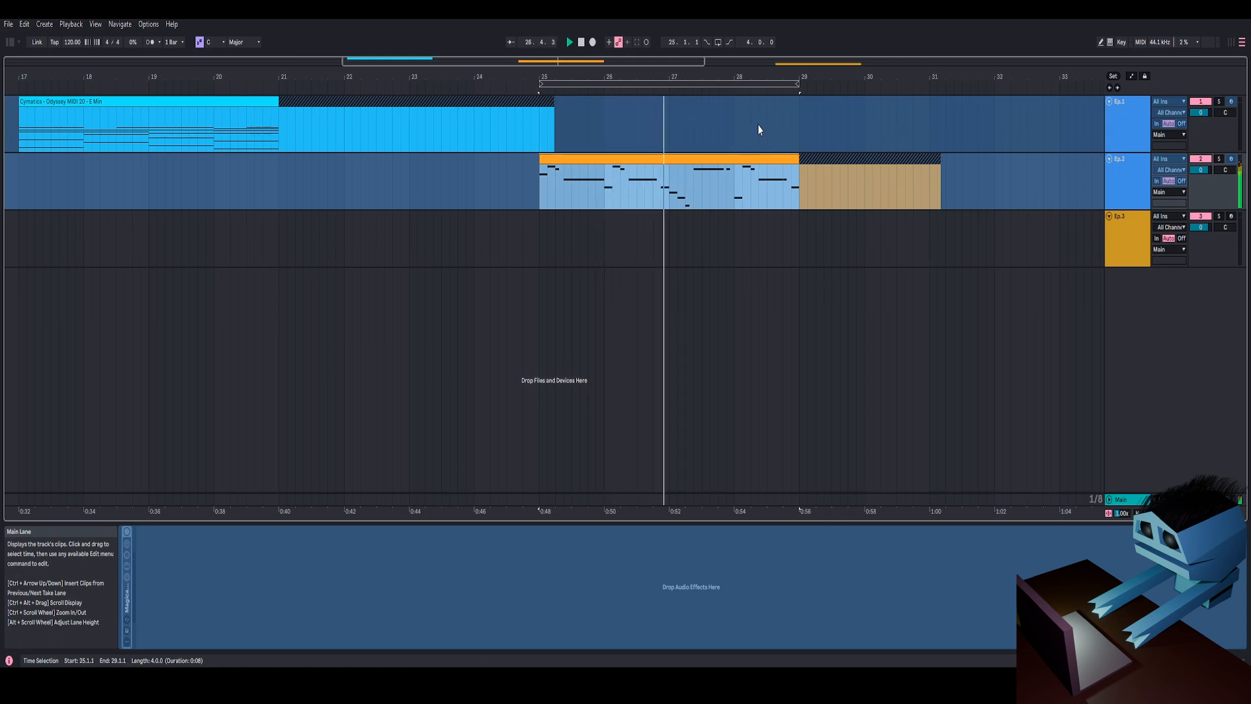
pyautogui.moveTo(781, 75); pyautogui.dragTo(715, 49)
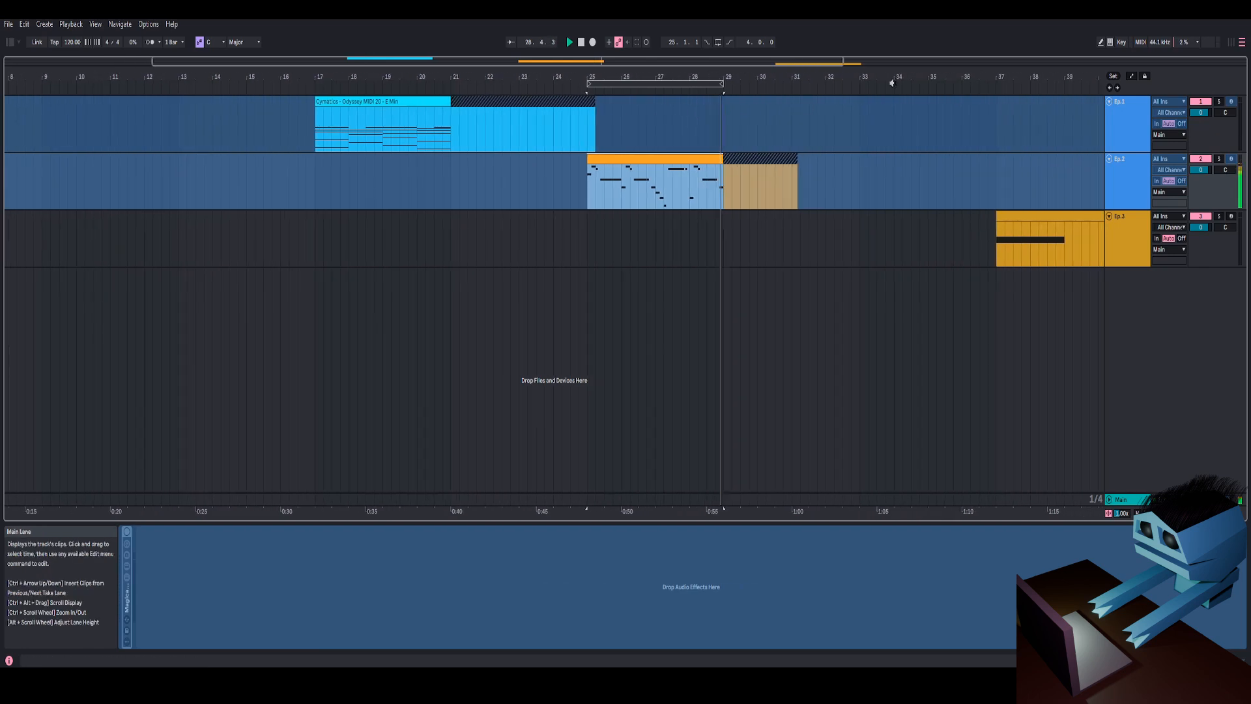
pyautogui.moveTo(997, 77); pyautogui.dragTo(763, 124)
# Stop playback of Ep.2 and audition the unprocessed Ep.3 Meld clip from bar 37
pyautogui.click(749, 213)
pyautogui.press('space')
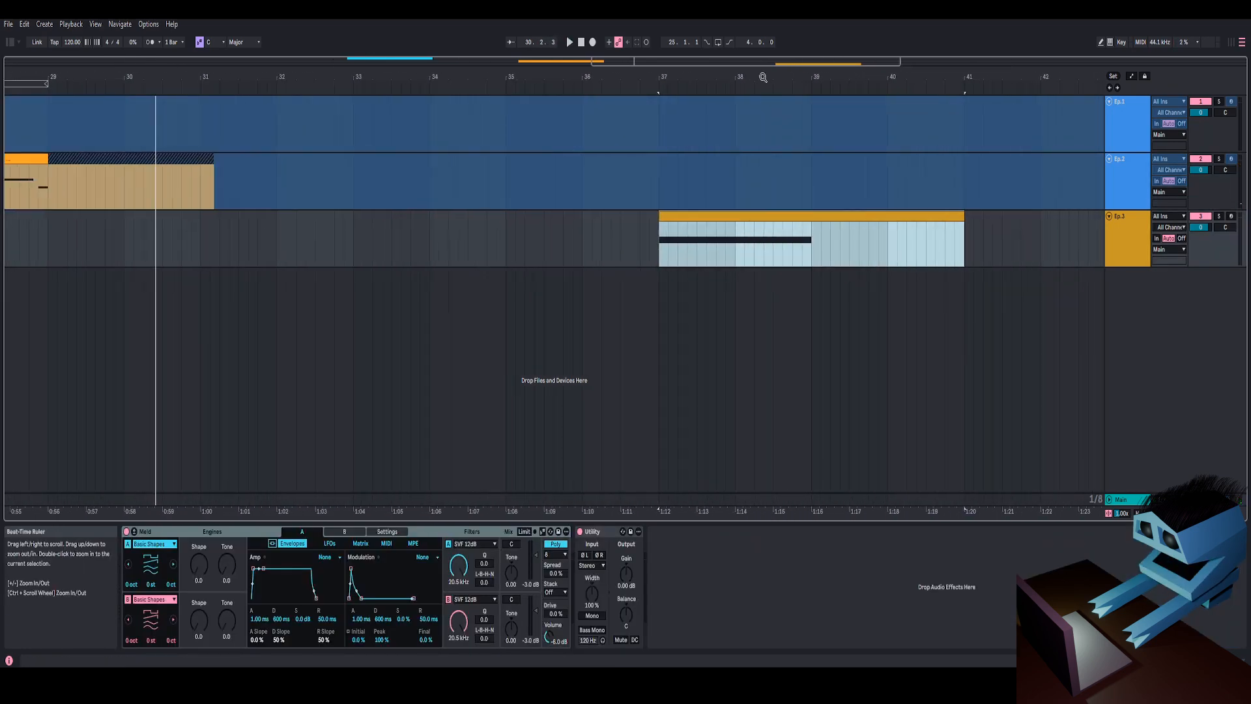
pyautogui.press('space')
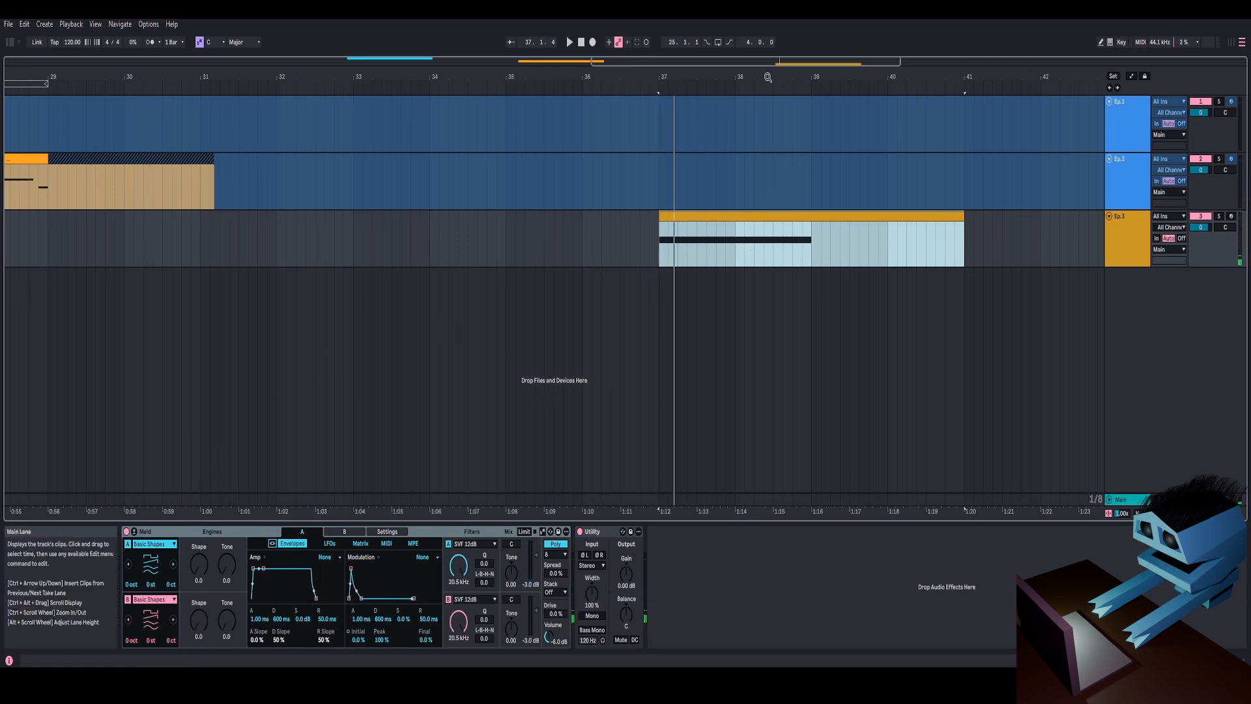
pyautogui.moveTo(771, 79); pyautogui.dragTo(757, 107)
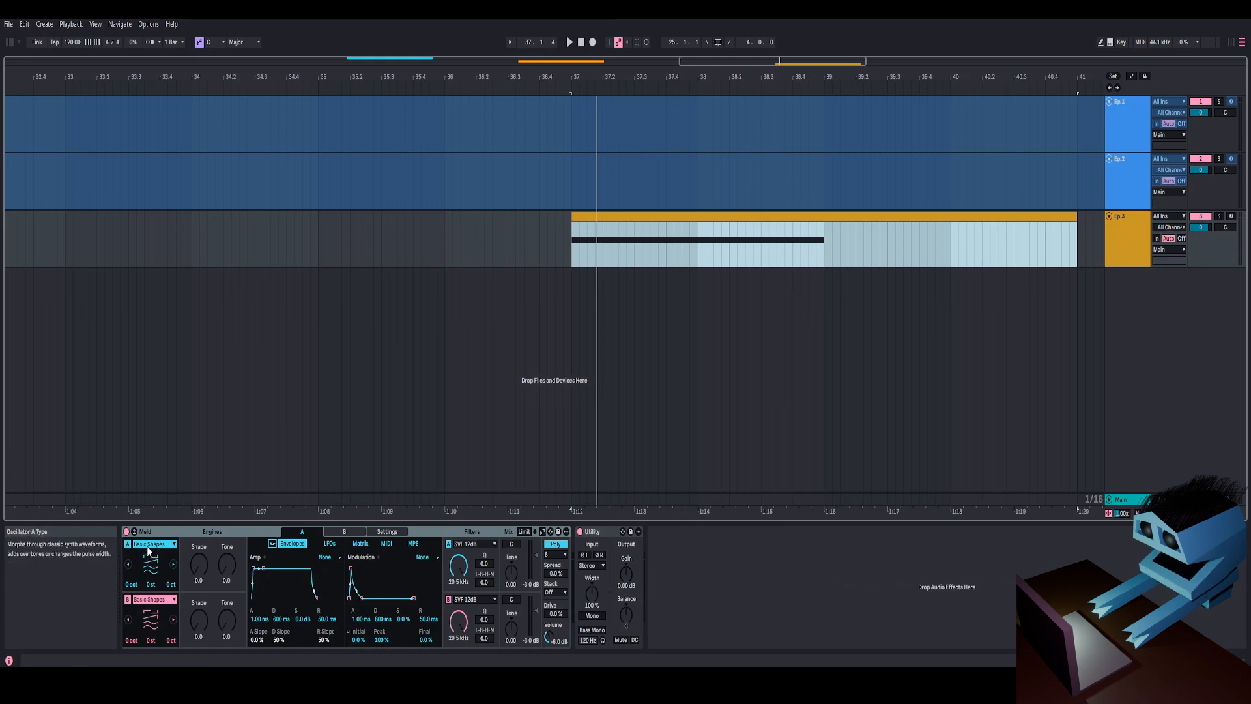
pyautogui.click(188, 530)
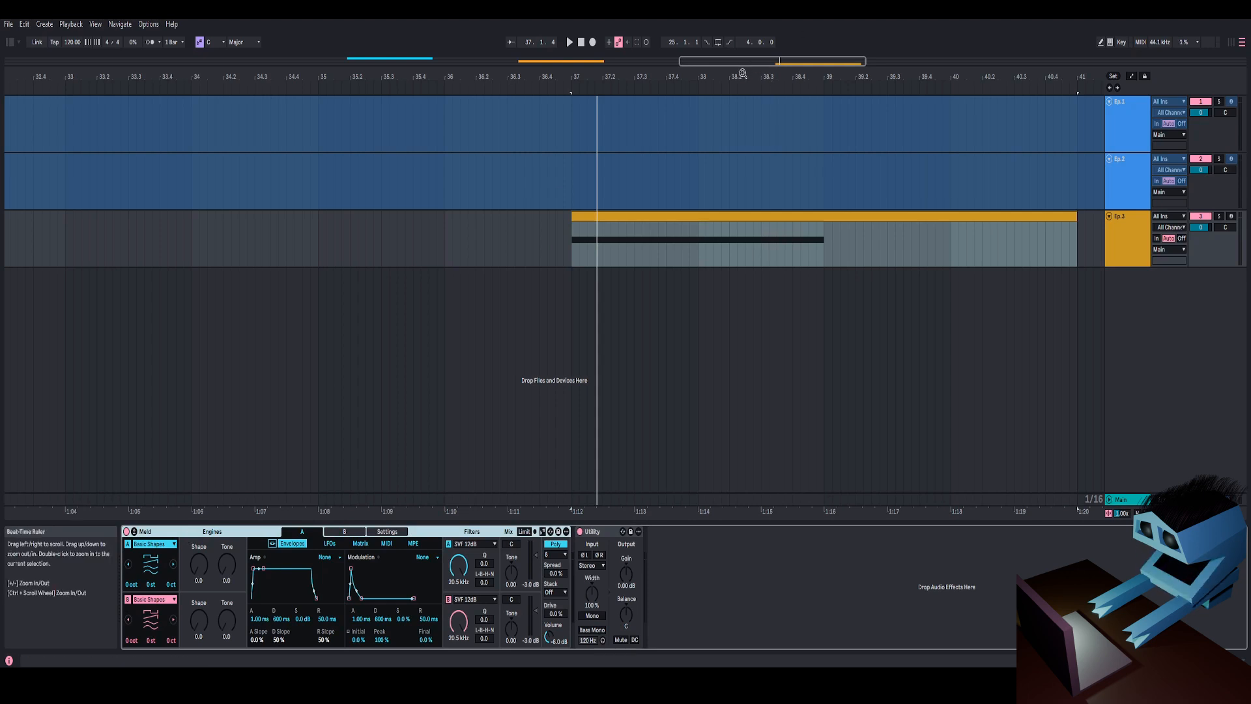
pyautogui.moveTo(768, 76); pyautogui.dragTo(756, 73)
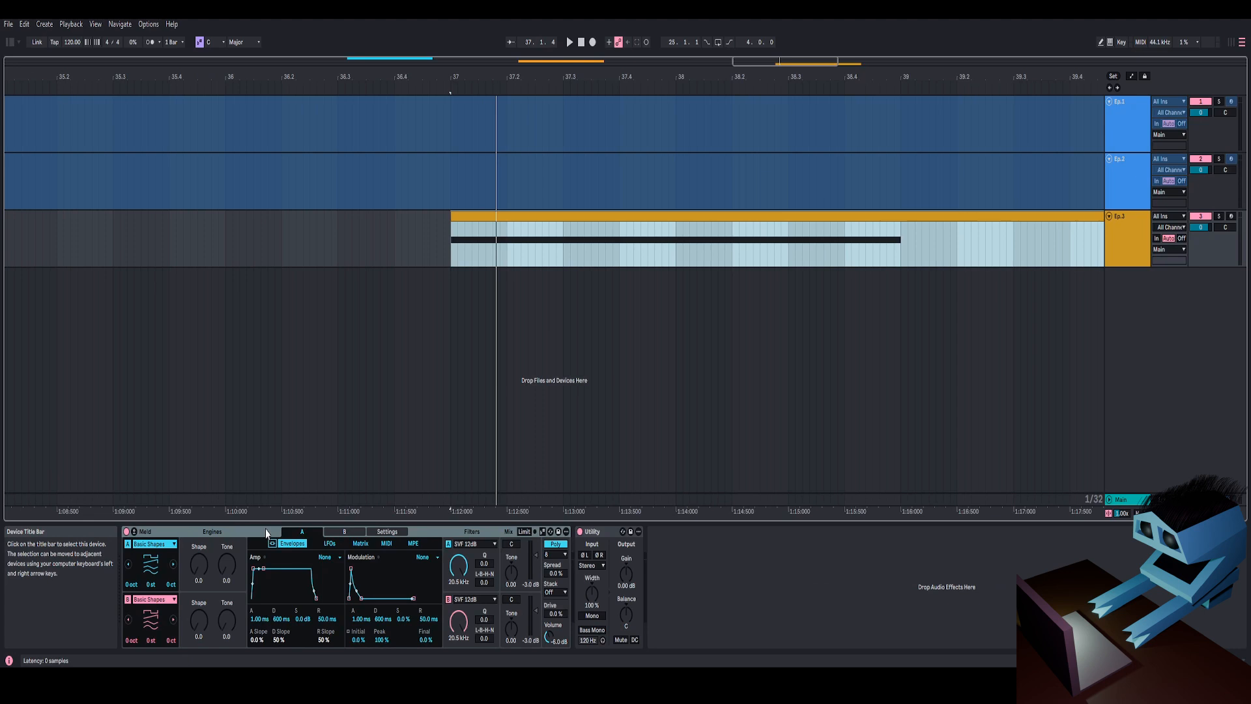
# Shorten the Ep.3 clip to two bars by removing bars 39 to 41, and select the remaining clip
pyautogui.click(250, 539)
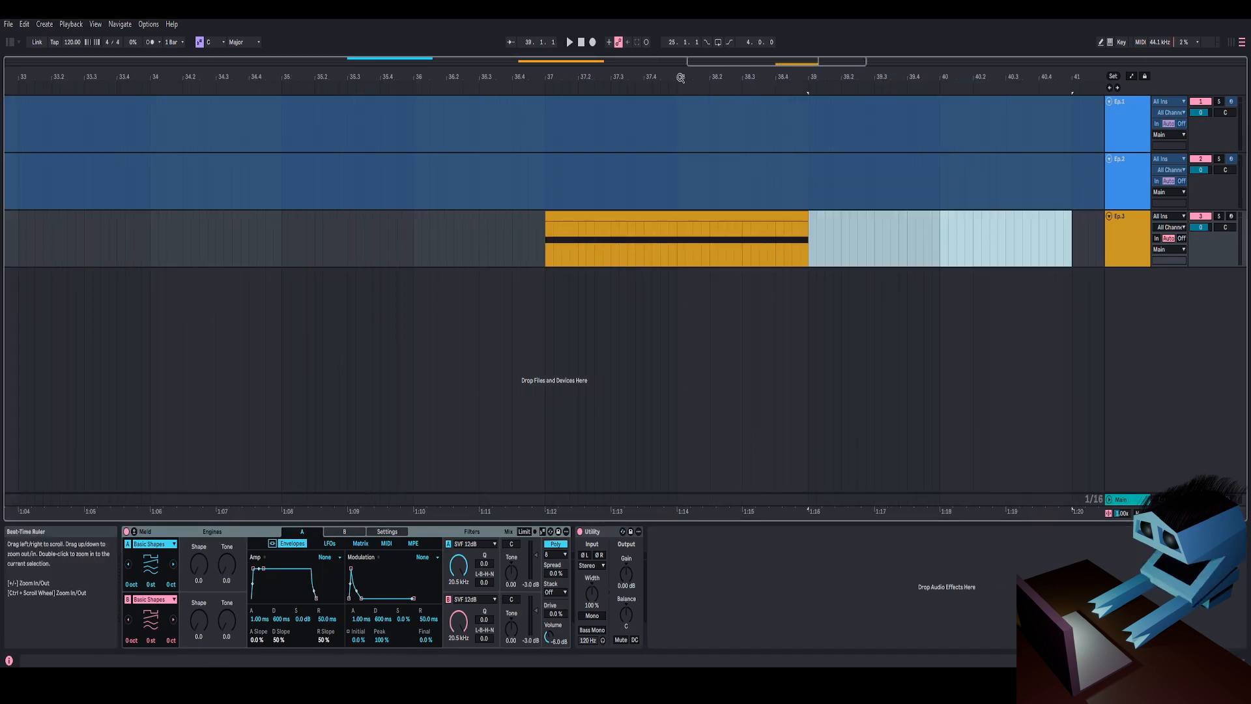
pyautogui.moveTo(682, 77); pyautogui.dragTo(681, 124)
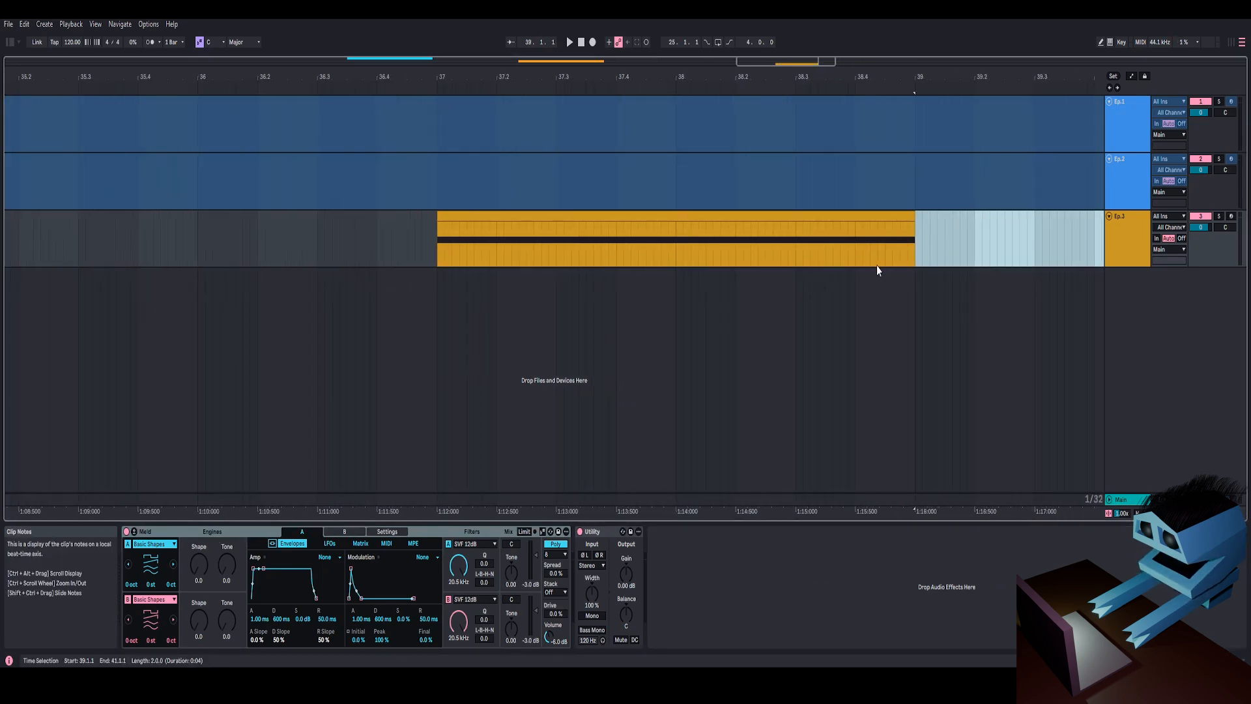
pyautogui.click(914, 256)
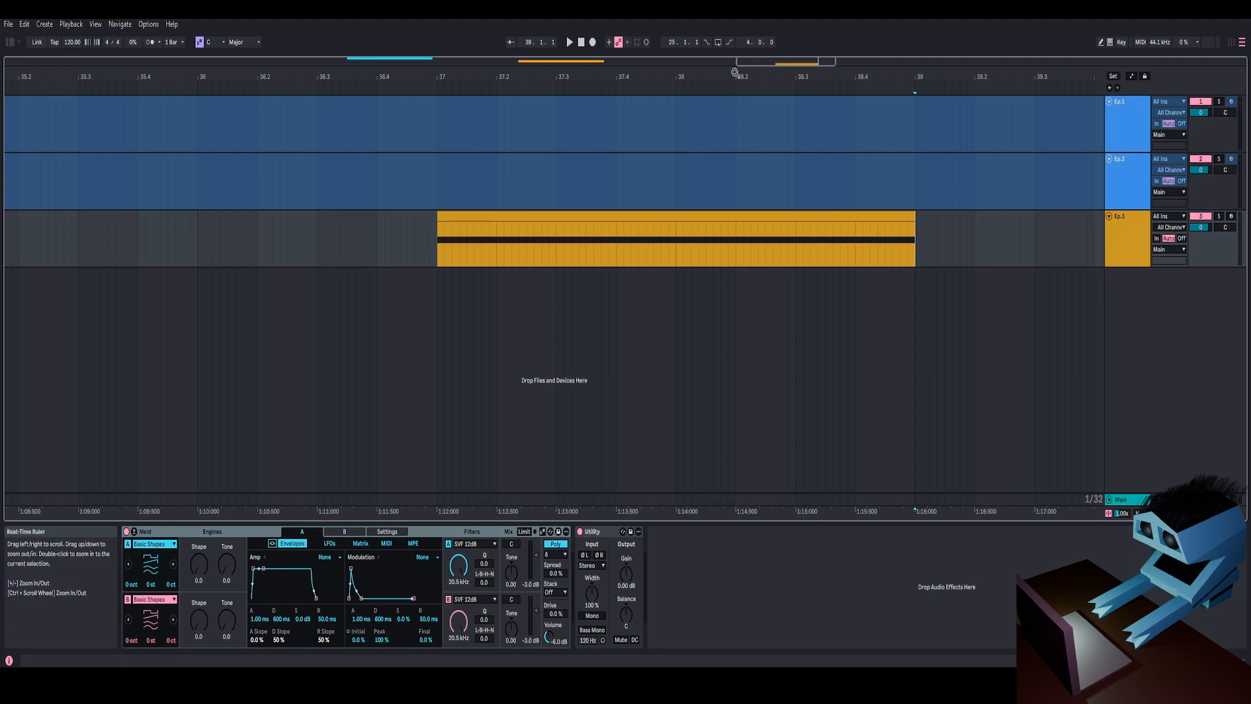
pyautogui.moveTo(736, 76); pyautogui.dragTo(736, 60)
pyautogui.click(724, 215)
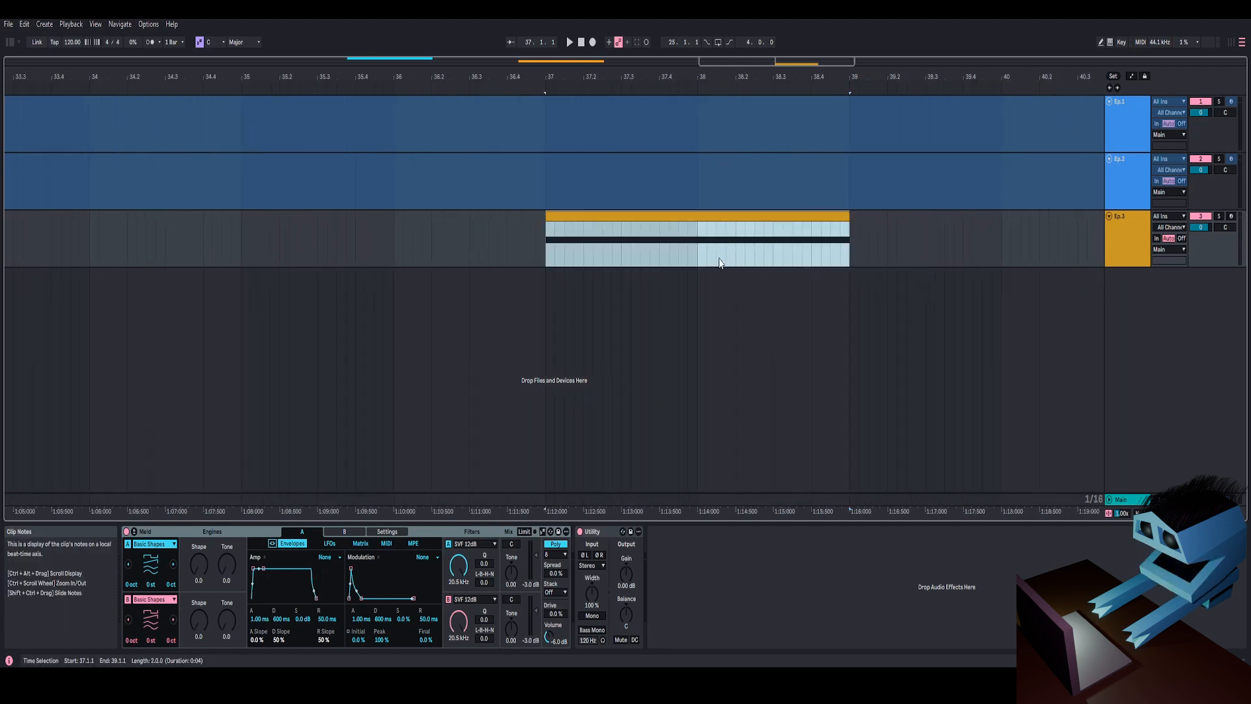
pyautogui.moveTo(706, 76); pyautogui.dragTo(706, 108)
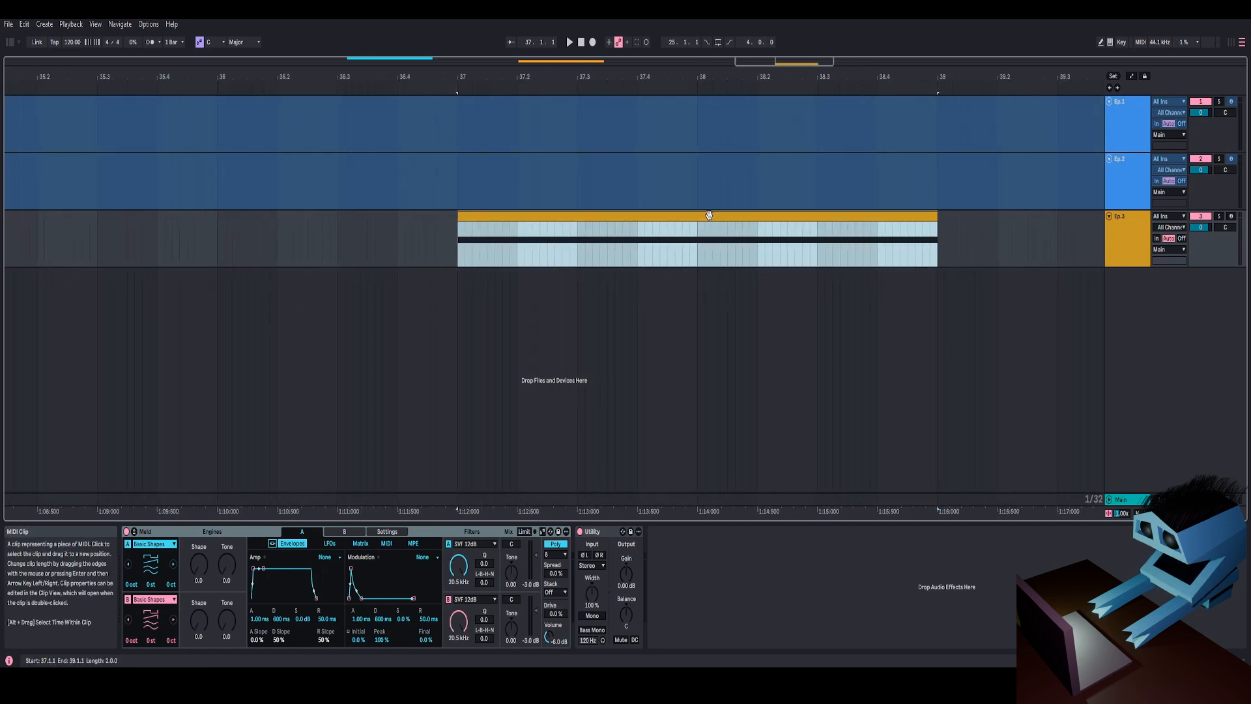
# Set Meld's engine A oscillator type to Sub and switch engine B off
pyautogui.click(159, 549)
pyautogui.click(158, 350)
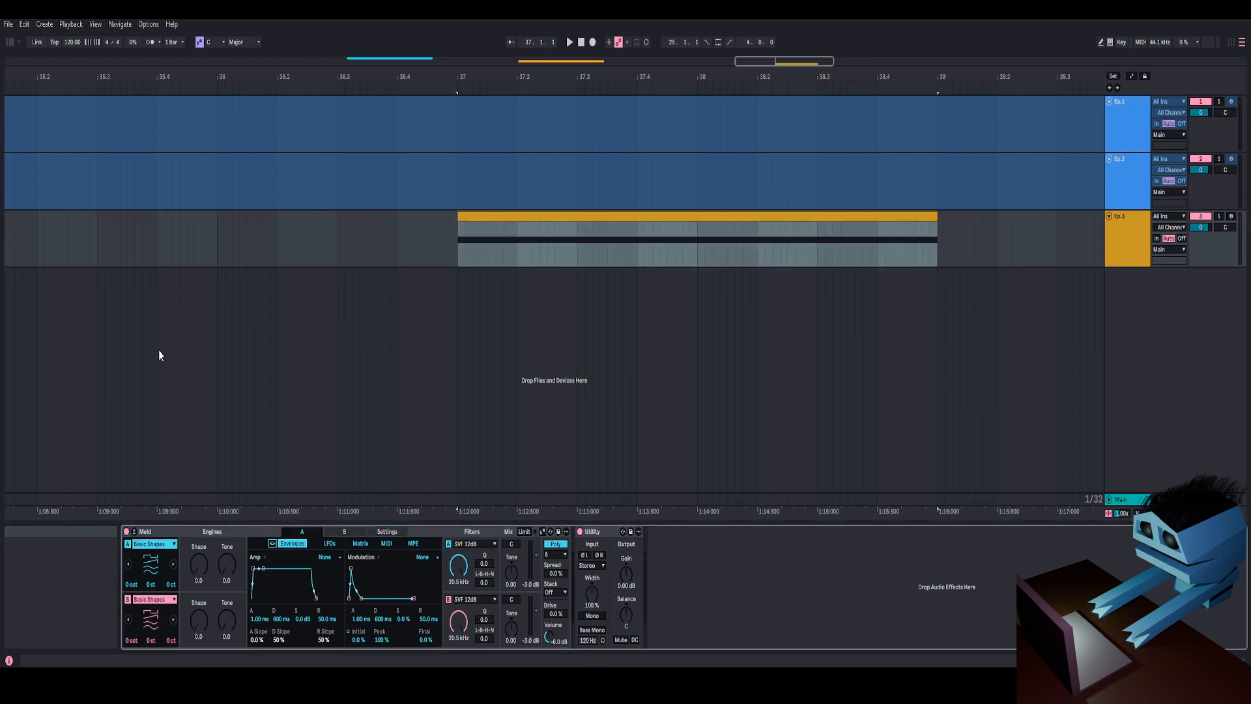
pyautogui.click(191, 533)
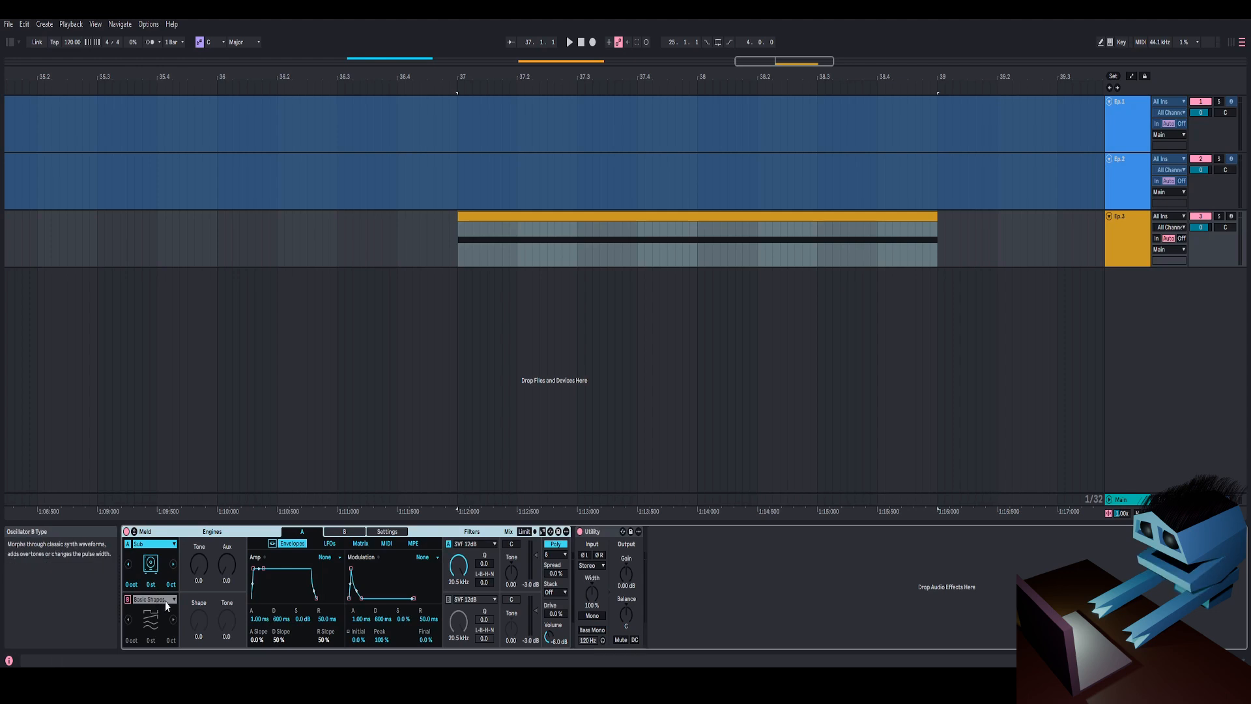
# Audition the Sub oscillator on the Ep.3 clip and raise engine A to 1 octave
pyautogui.click(550, 215)
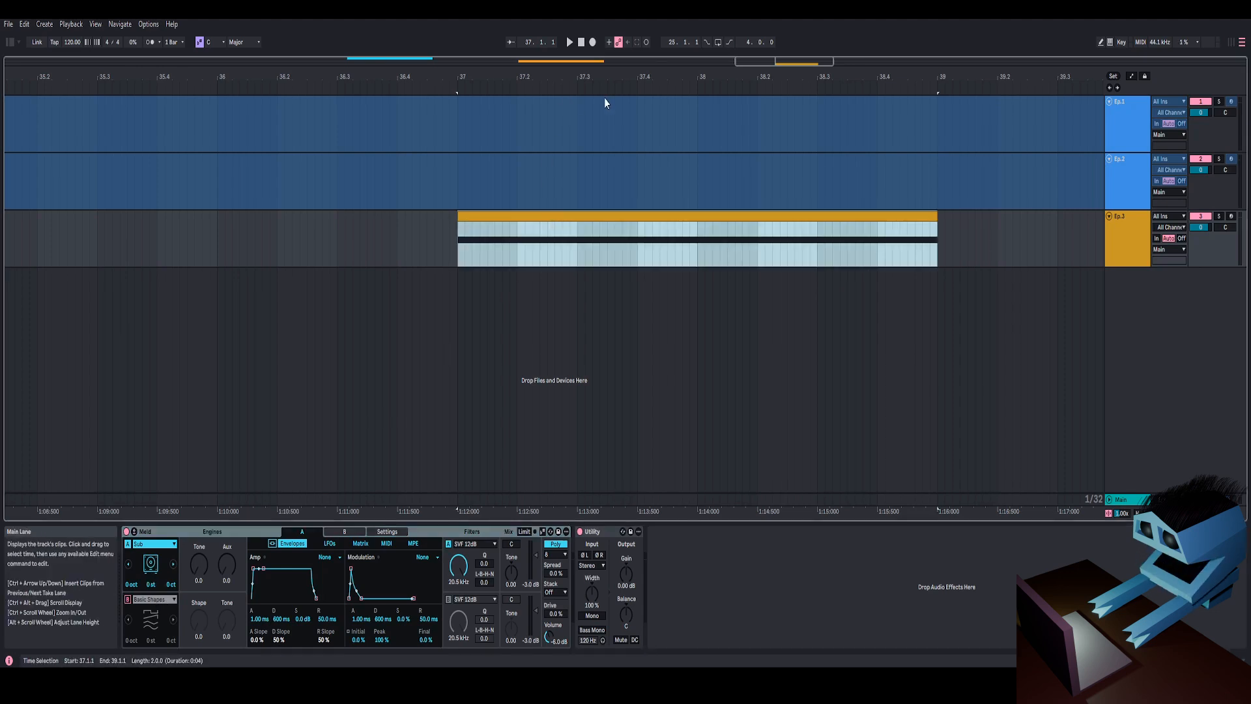
pyautogui.scroll(3, 678, 320)
pyautogui.scroll(-2, 678, 320)
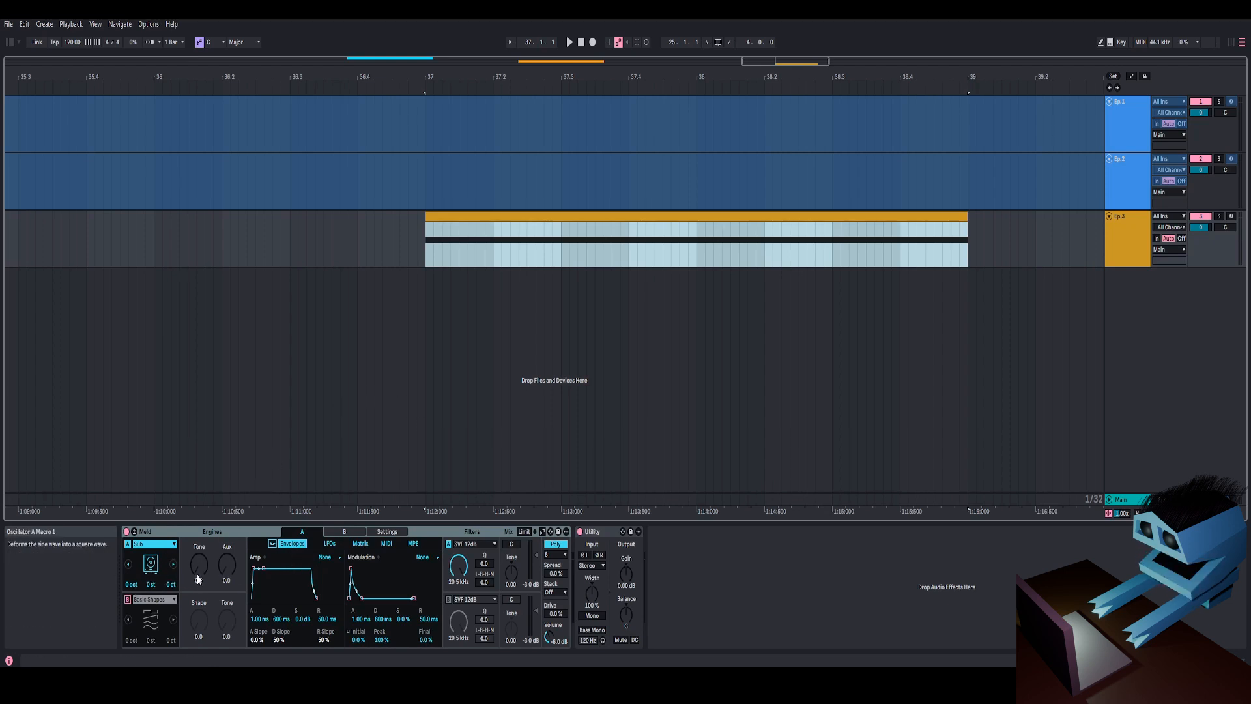
pyautogui.moveTo(200, 573)
pyautogui.mouseDown()
pyautogui.moveTo(199, 548)
pyautogui.moveTo(199, 587)
pyautogui.mouseUp()
pyautogui.press('space')
pyautogui.press('space')
pyautogui.press('space')
pyautogui.press('space')
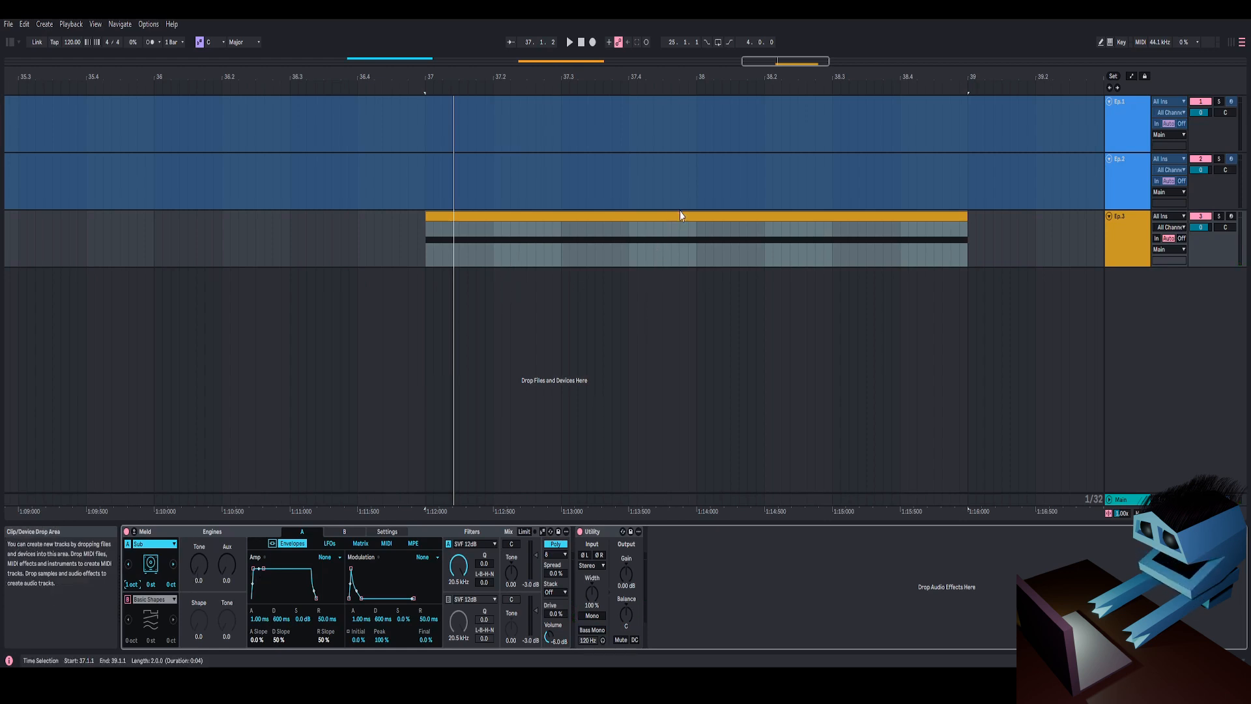
pyautogui.press('space')
pyautogui.press('space')
pyautogui.press('space')
# Raise engine A's Tone and Aux macros to 100 while playing the clip
pyautogui.moveTo(199, 566); pyautogui.dragTo(227, 469)
pyautogui.press('space')
pyautogui.press('space')
pyautogui.press('space')
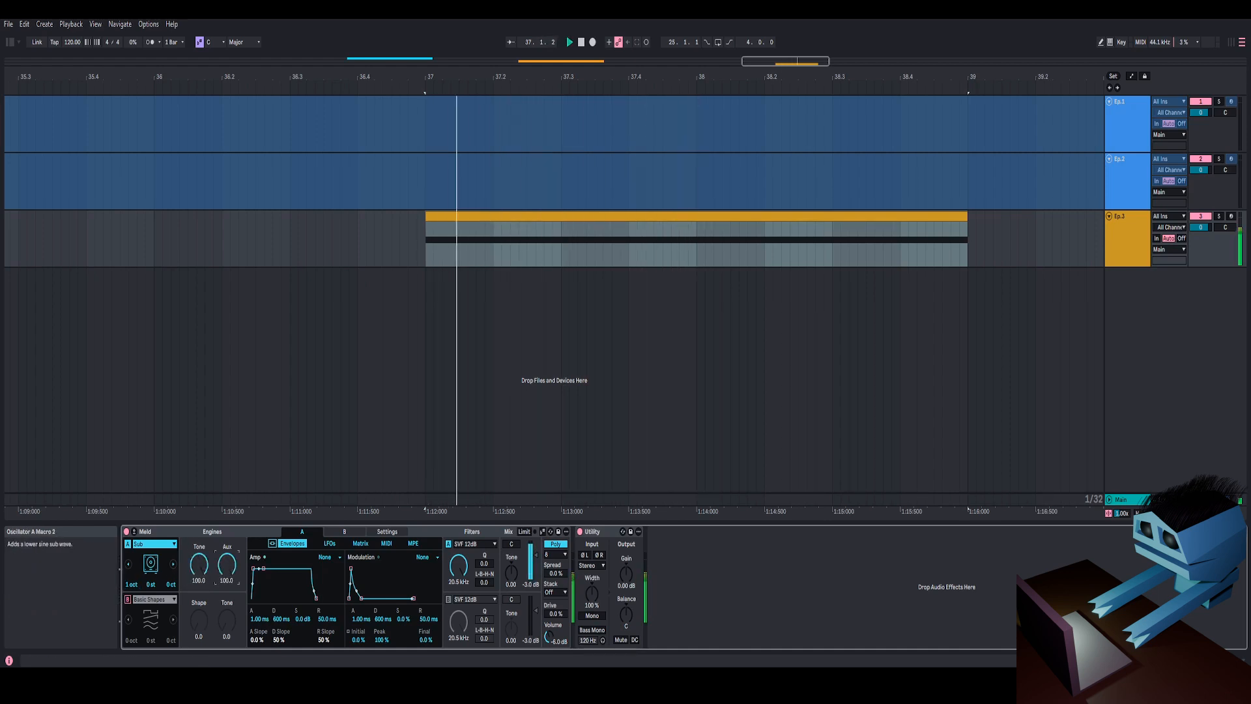
# Lower engine A's Aux to 0 and listen to the clip without the added lower sine
pyautogui.moveTo(227, 566); pyautogui.dragTo(226, 652)
pyautogui.press('space')
pyautogui.press('space')
pyautogui.press('space')
pyautogui.press('space')
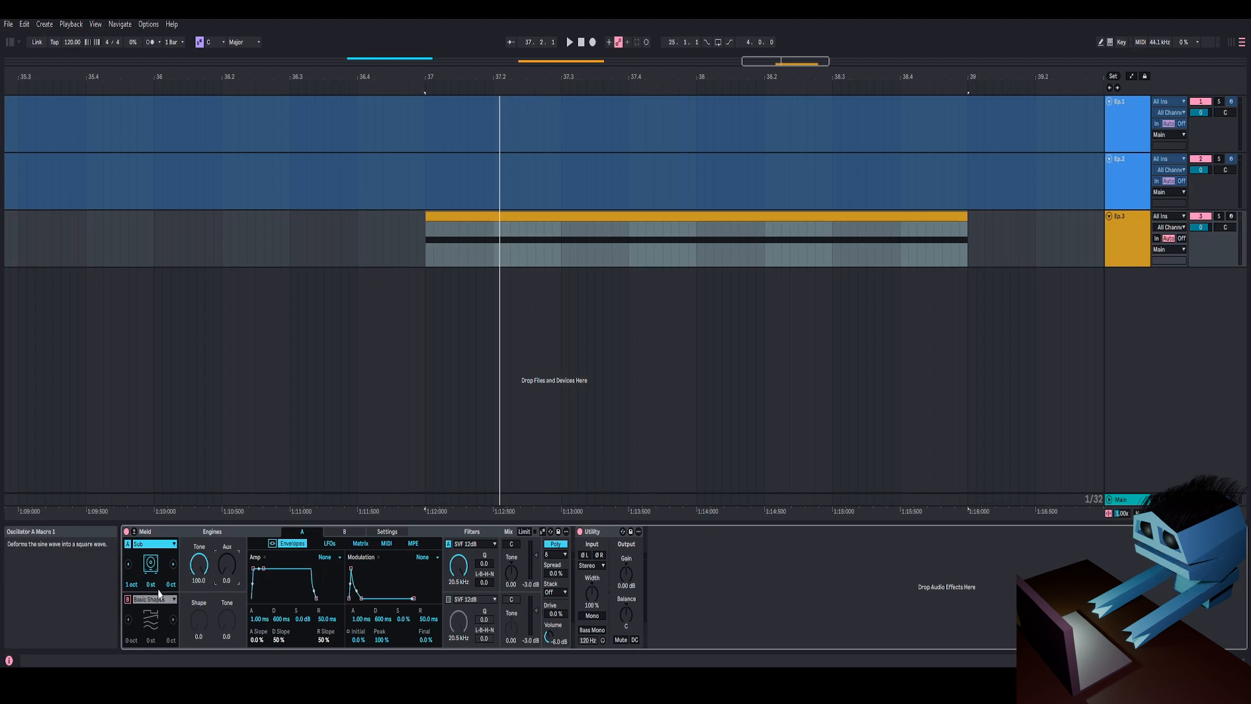
# Compare the sound with engine A's Aux raised to 100 and its Tone at 0 and at 100
pyautogui.press('space')
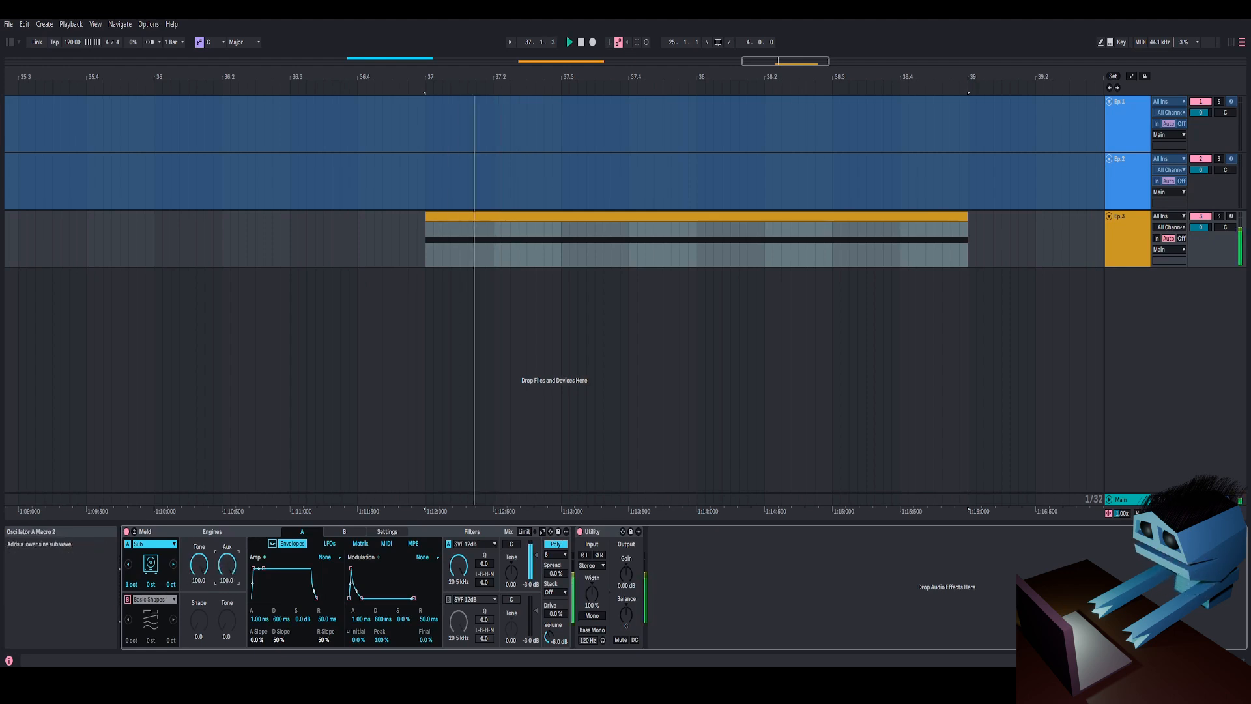
pyautogui.press('space')
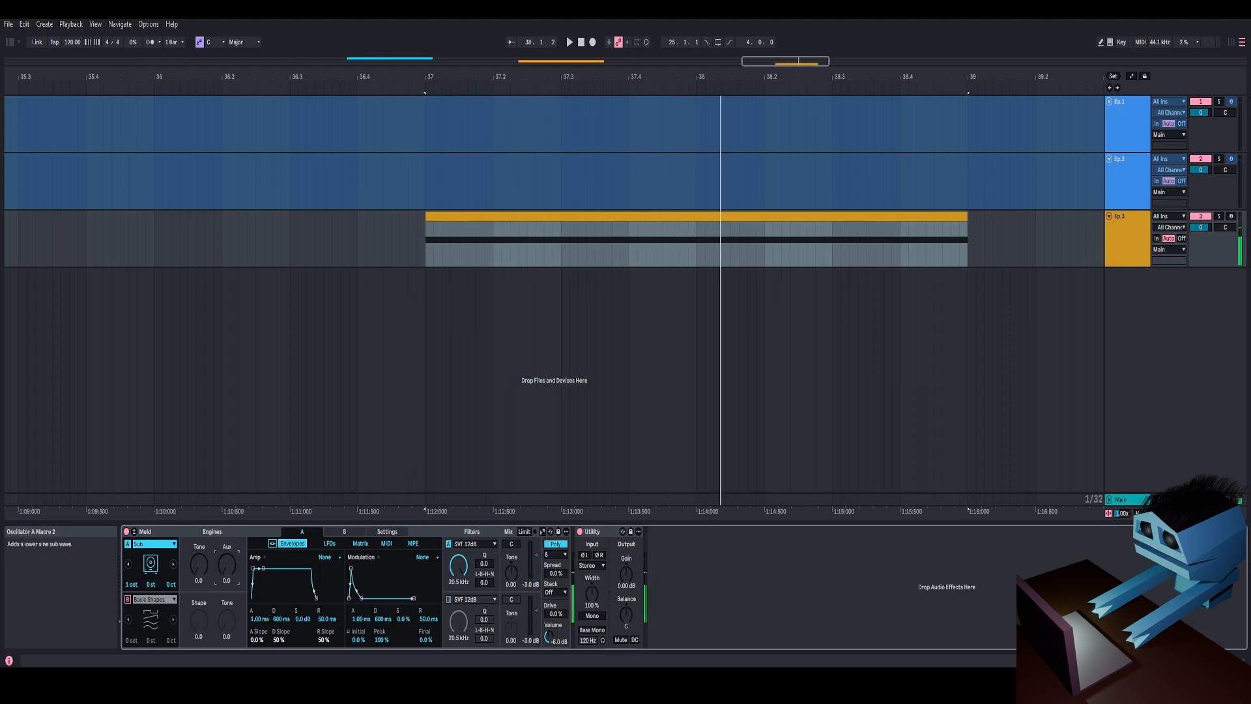
pyautogui.press('space')
pyautogui.moveTo(225, 571); pyautogui.dragTo(225, 502)
pyautogui.press('space')
pyautogui.press('space')
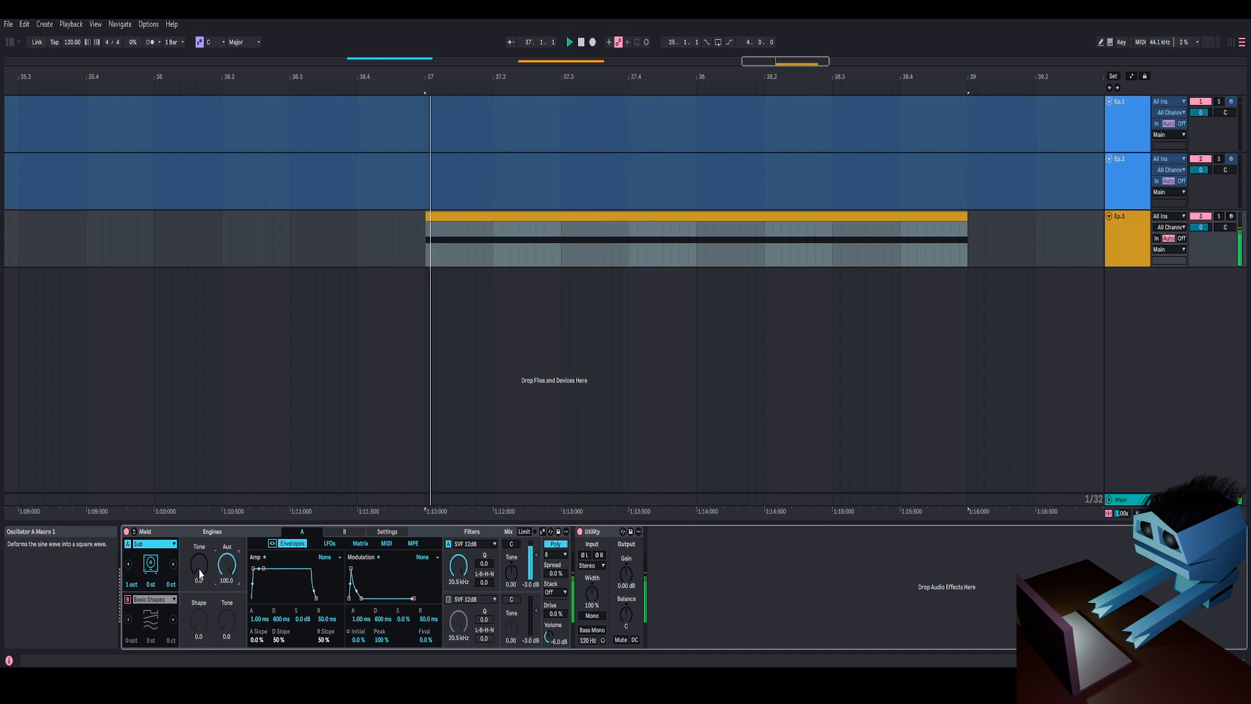
pyautogui.moveTo(200, 573); pyautogui.dragTo(200, 495)
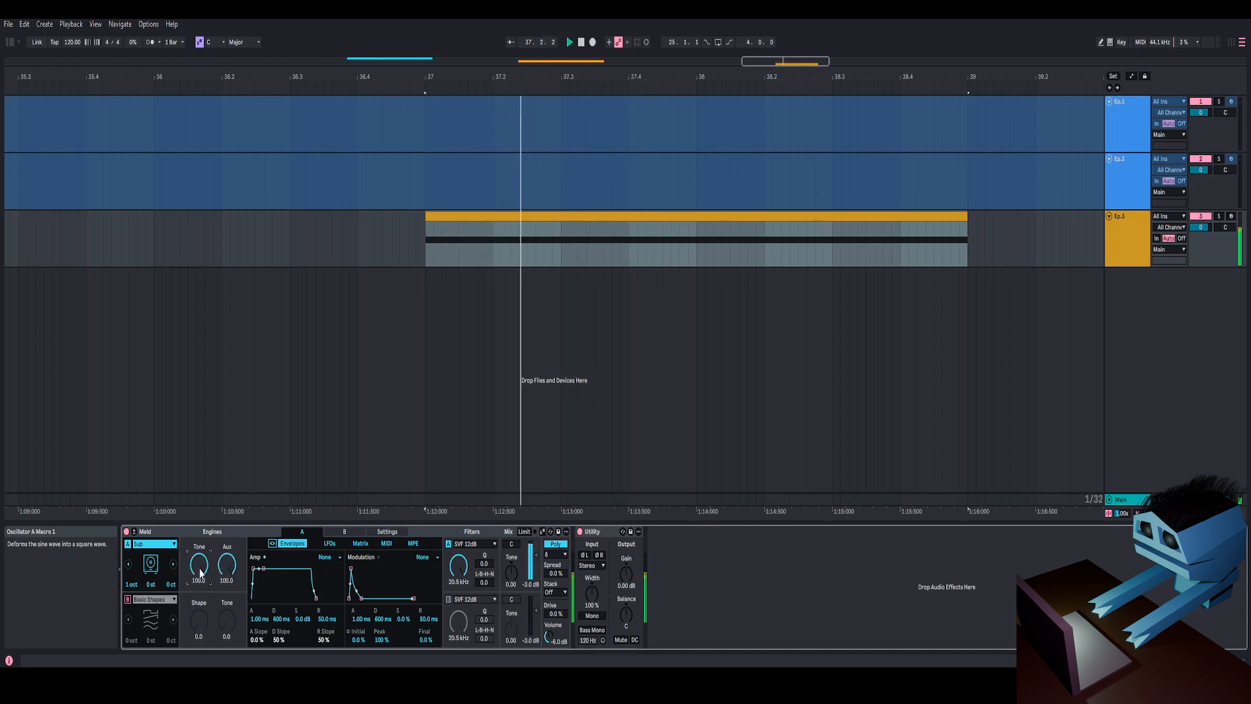
pyautogui.press('space')
# Change engine A's filter to LP 12dB MS2 with Q at 100 and cutoff at about 543 Hz, and set Aux to 0
pyautogui.click(478, 545)
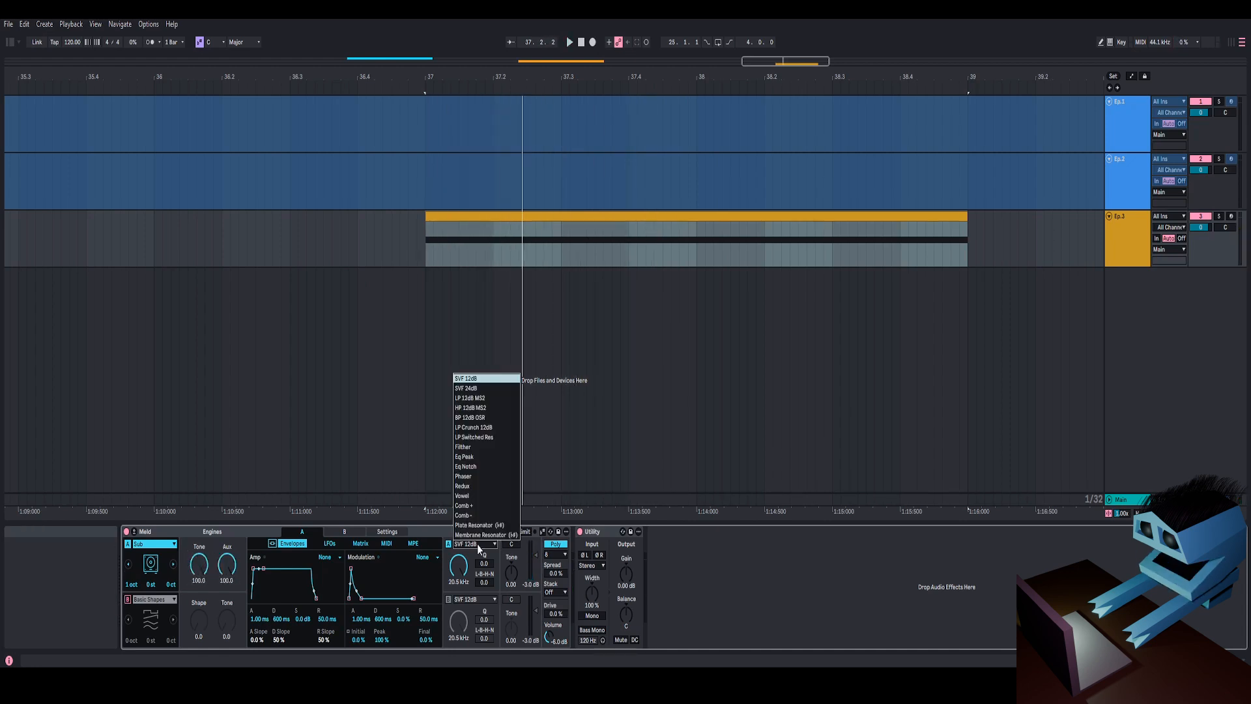
pyautogui.click(487, 398)
pyautogui.moveTo(484, 582); pyautogui.dragTo(487, 569)
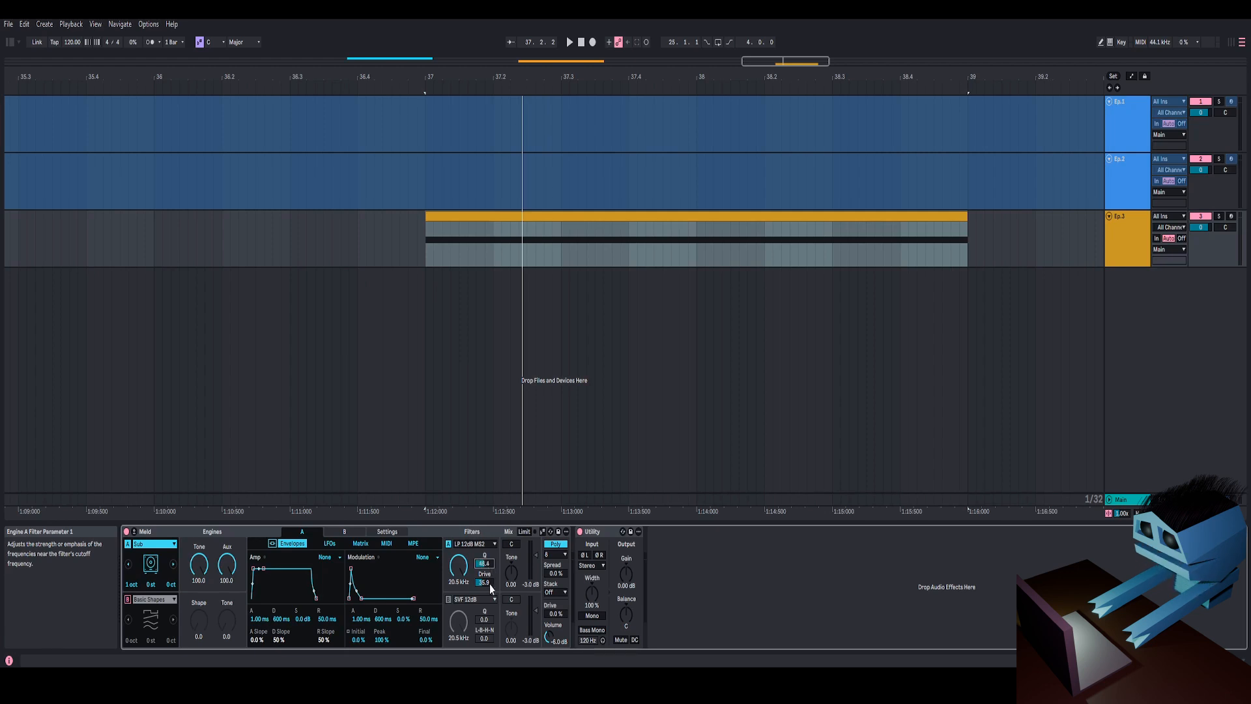
pyautogui.moveTo(485, 567); pyautogui.dragTo(459, 607)
pyautogui.press('space')
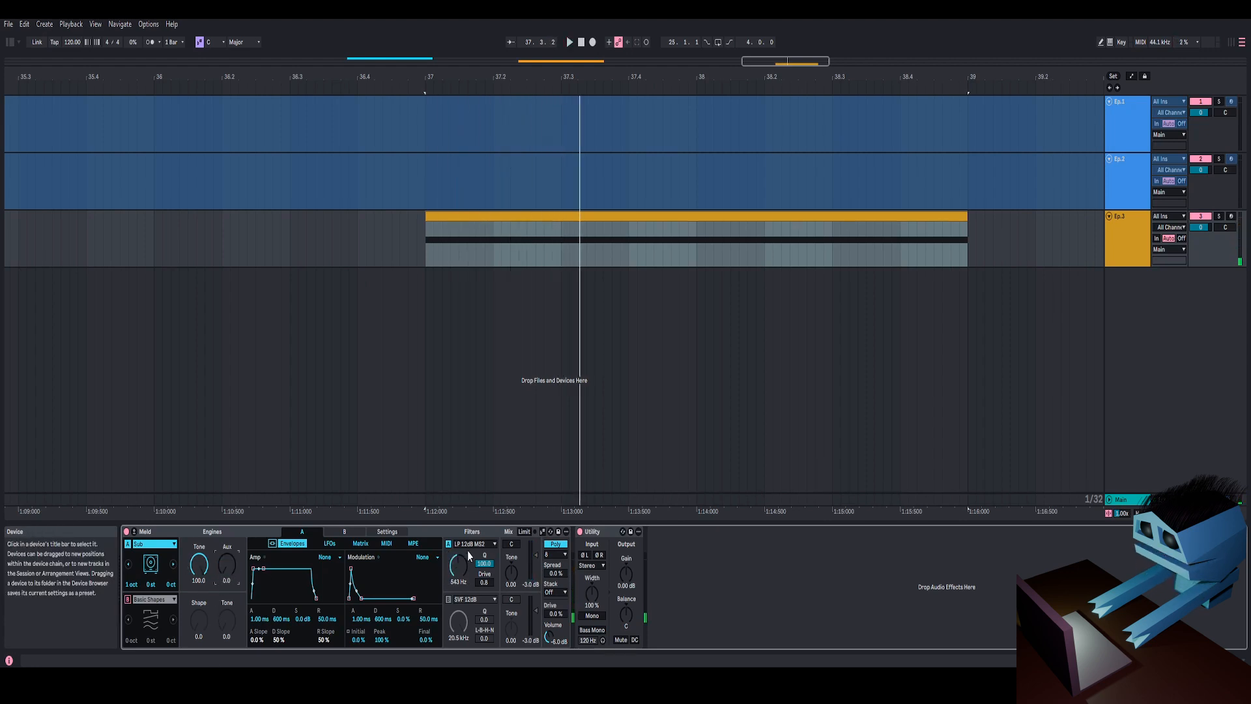
# Lower engine A's filter cutoff to about 369 Hz, and set the mixer's Drive to 100% and engine A's mix Tone to 0.30
pyautogui.moveTo(459, 572); pyautogui.dragTo(458, 580)
pyautogui.press('space')
pyautogui.press('space')
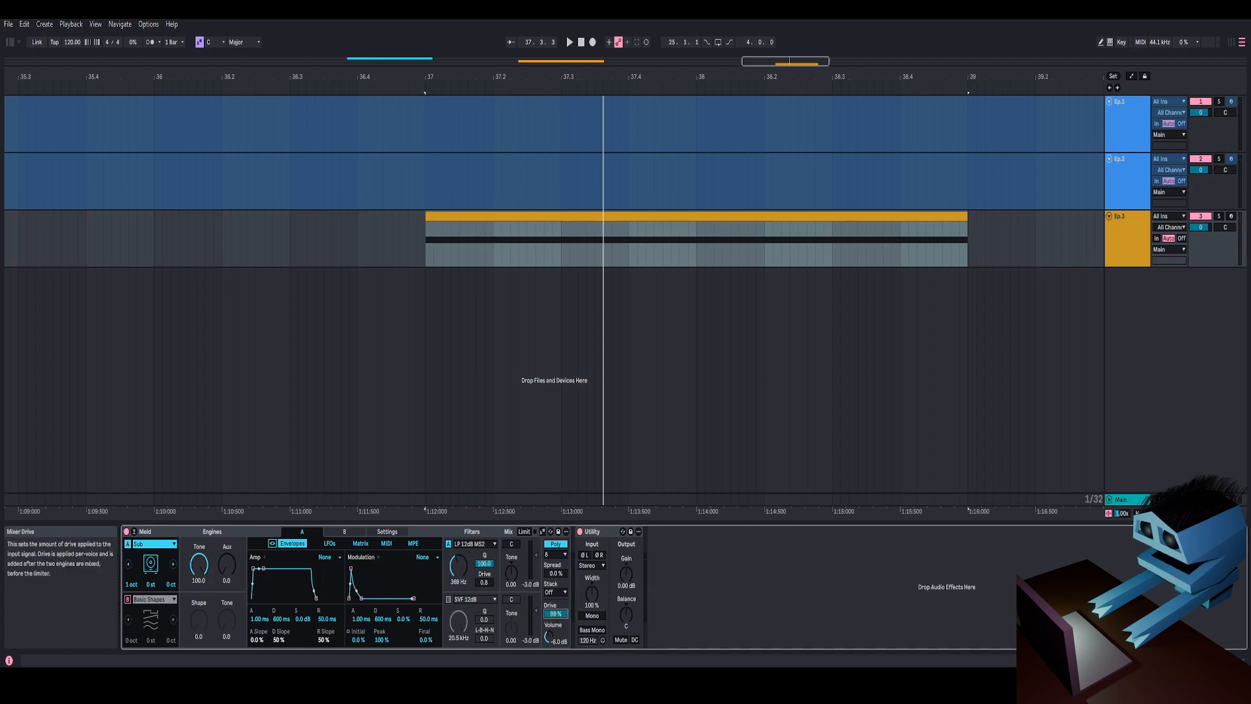
pyautogui.moveTo(512, 573); pyautogui.dragTo(512, 560)
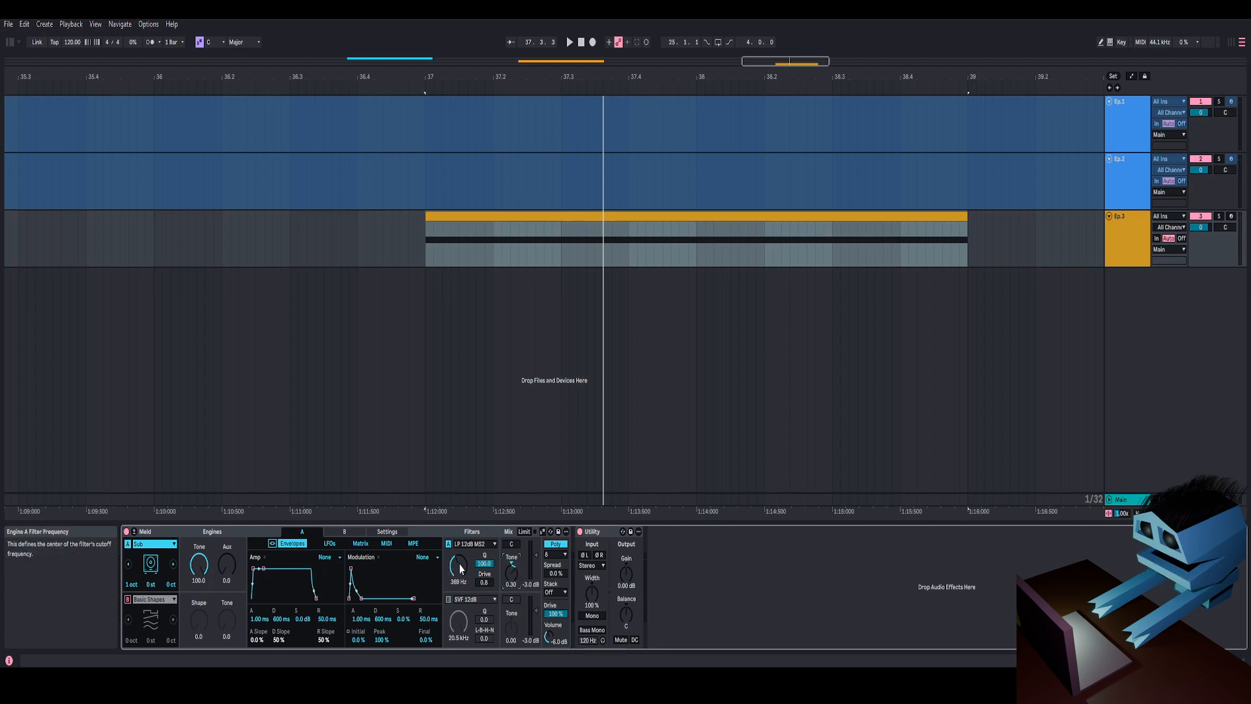
# Play the clip while sweeping engine A's filter cutoff, ending at about 313 Hz
pyautogui.press('space')
pyautogui.moveTo(459, 565); pyautogui.dragTo(459, 526)
pyautogui.press('space')
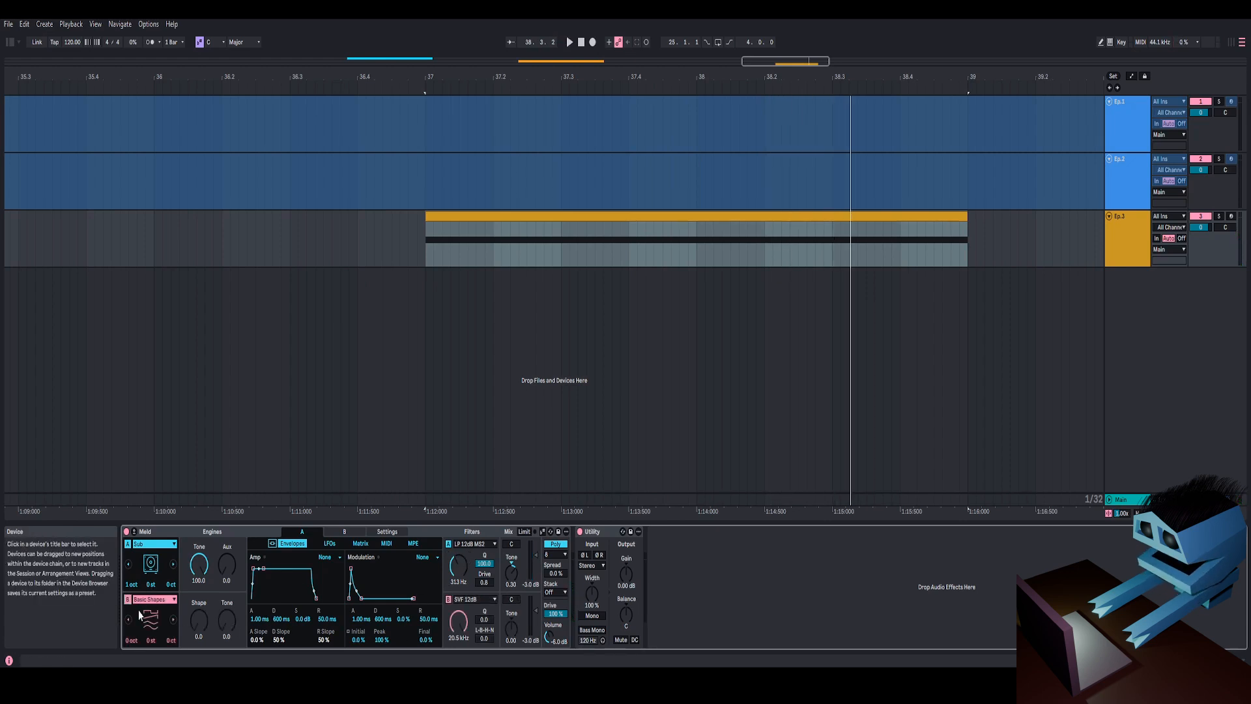
# Change engine B's filter to HP 12dB MS2, raise its Q, and set its cutoff to about 486 Hz
pyautogui.click(472, 599)
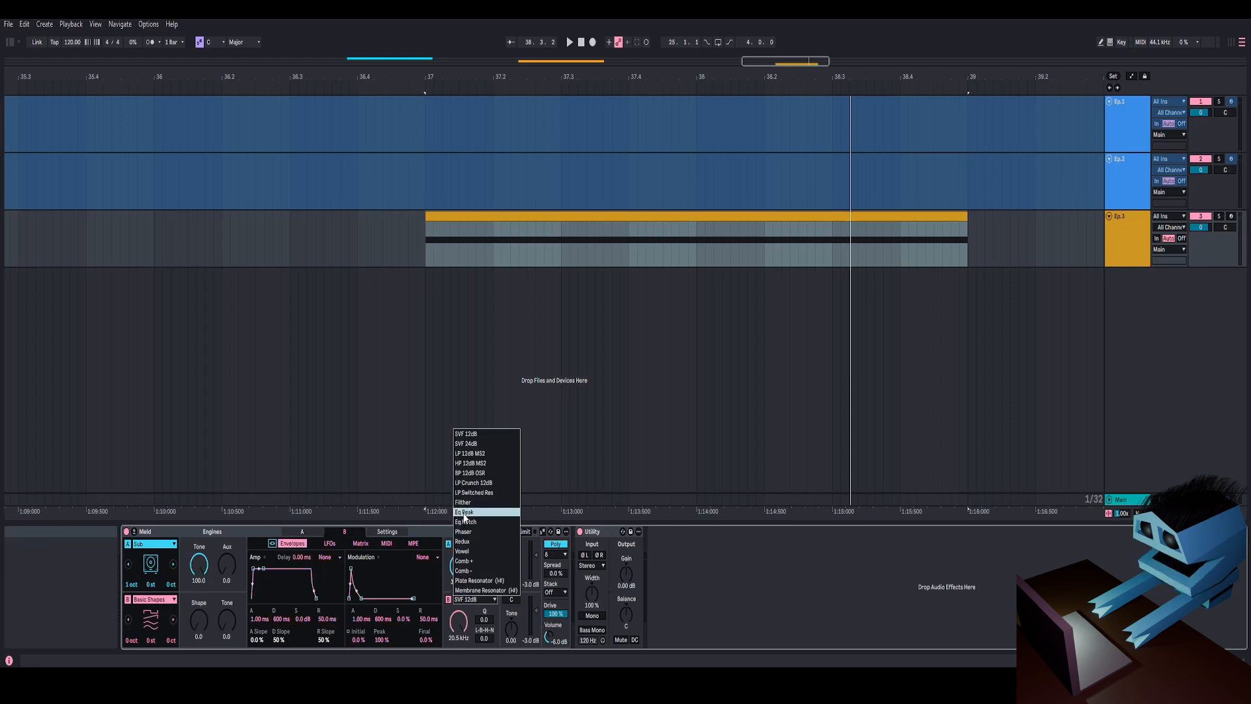
pyautogui.click(472, 464)
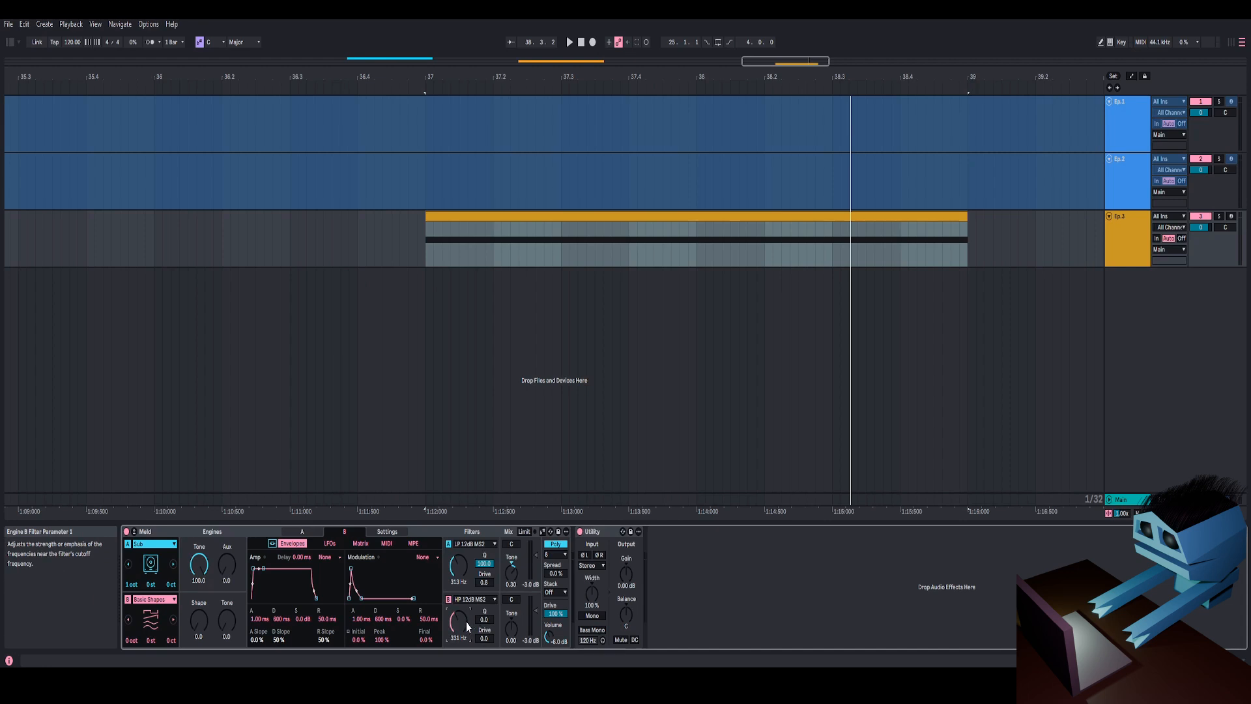
pyautogui.click(472, 599)
pyautogui.click(470, 600)
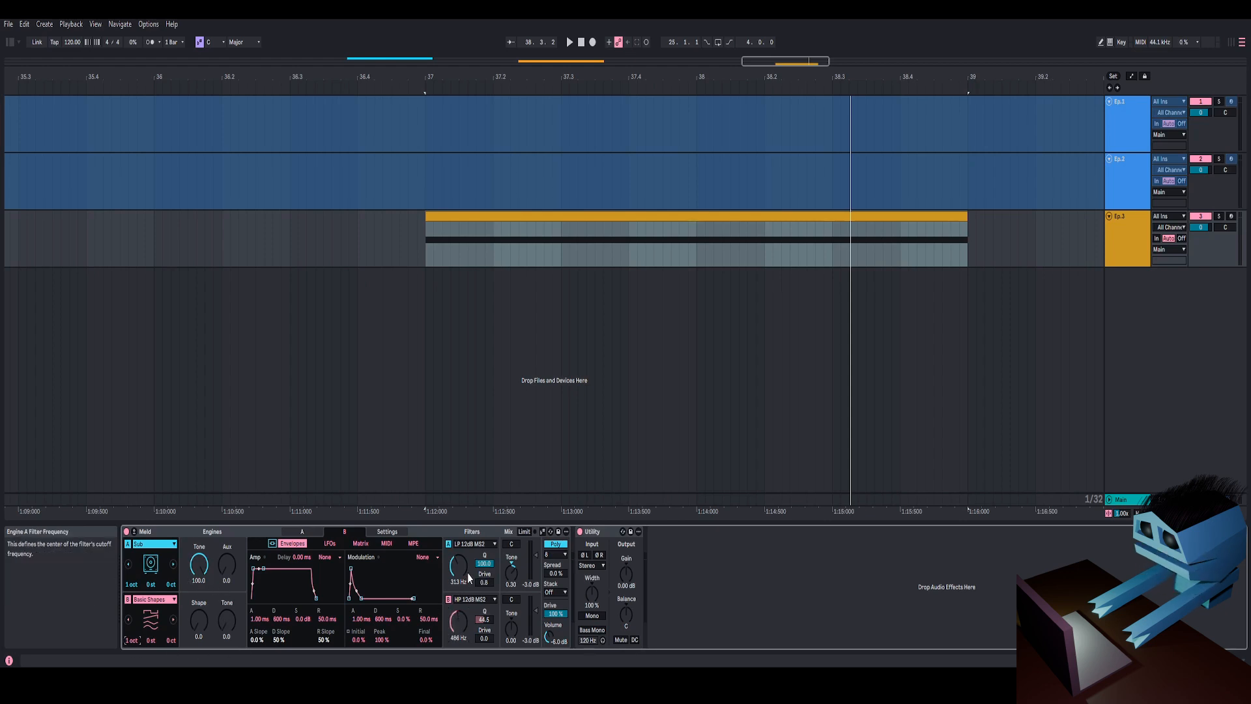
# During playback, raise engine A's filter cutoff to about 606 Hz and set engine B's pitch to 1 octave
pyautogui.press('space')
pyautogui.moveTo(458, 566); pyautogui.dragTo(458, 502)
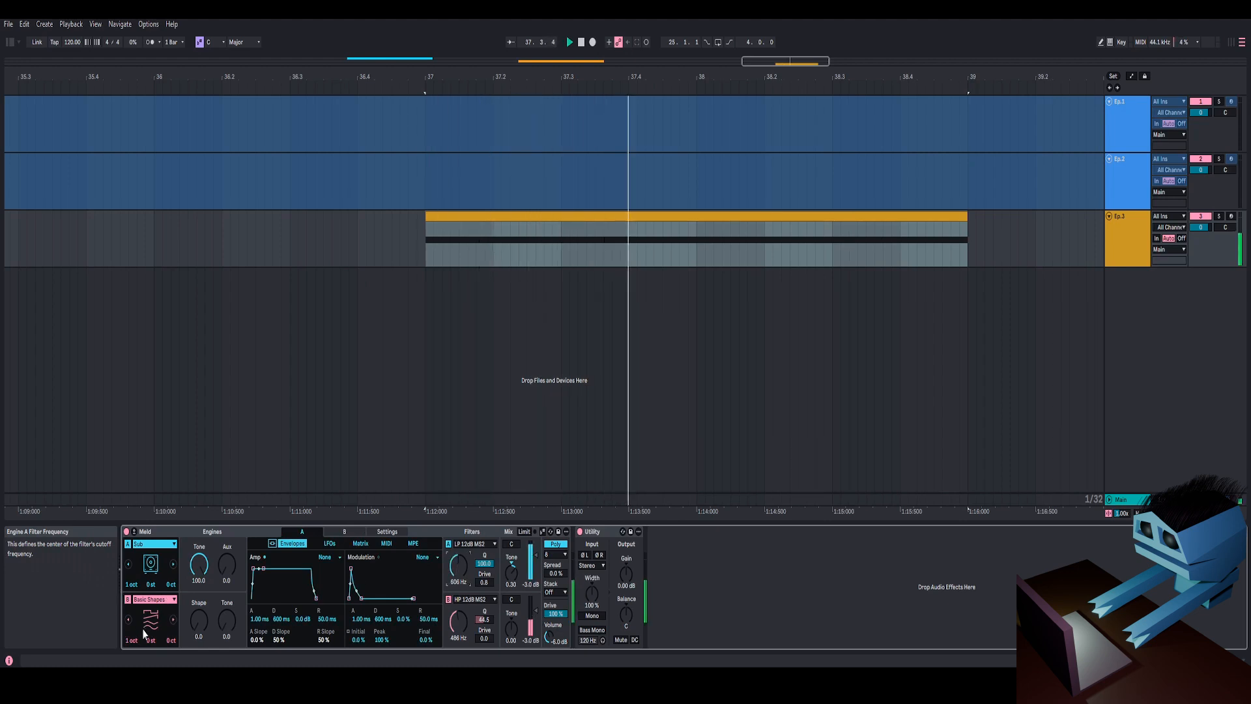
pyautogui.moveTo(132, 640)
pyautogui.mouseDown()
pyautogui.moveTo(132, 627)
pyautogui.moveTo(132, 653)
pyautogui.mouseUp()
pyautogui.press('space')
pyautogui.press('space')
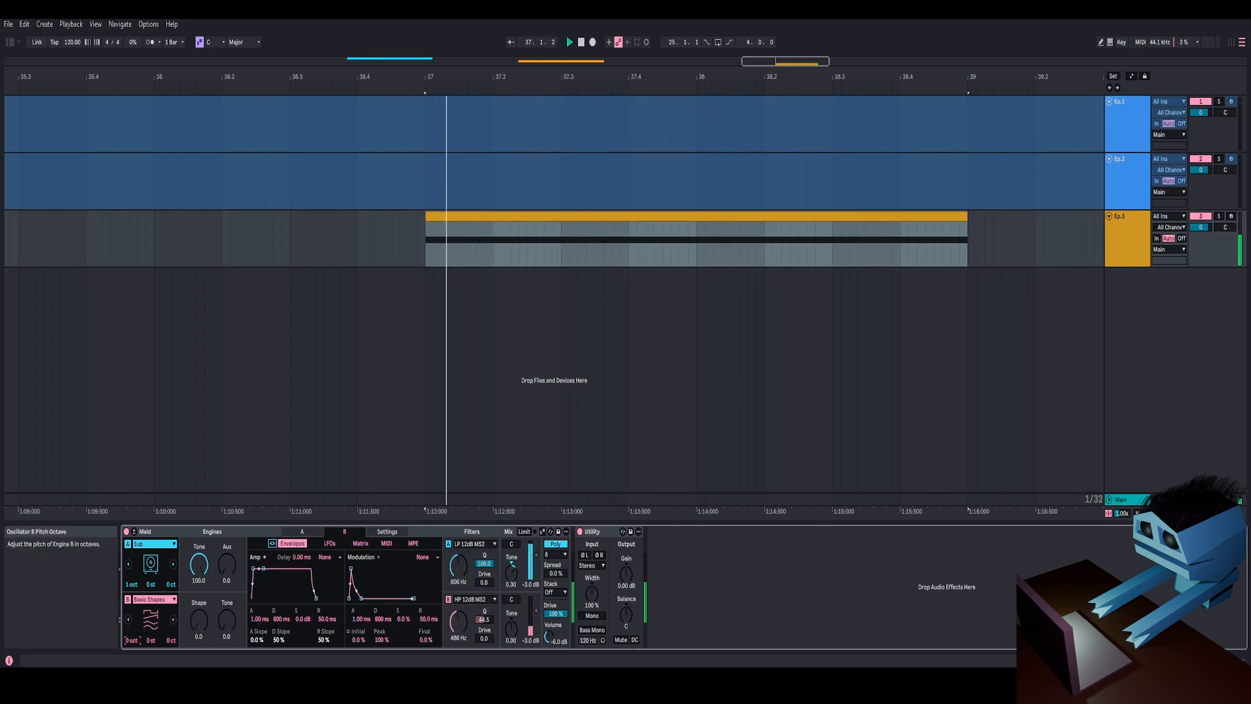
# Set engine B's Shape to about 88 and lower its volume to -24 dB while listening
pyautogui.moveTo(199, 621); pyautogui.dragTo(198, 577)
pyautogui.moveTo(530, 611); pyautogui.dragTo(530, 619)
pyautogui.press('space')
pyautogui.press('space')
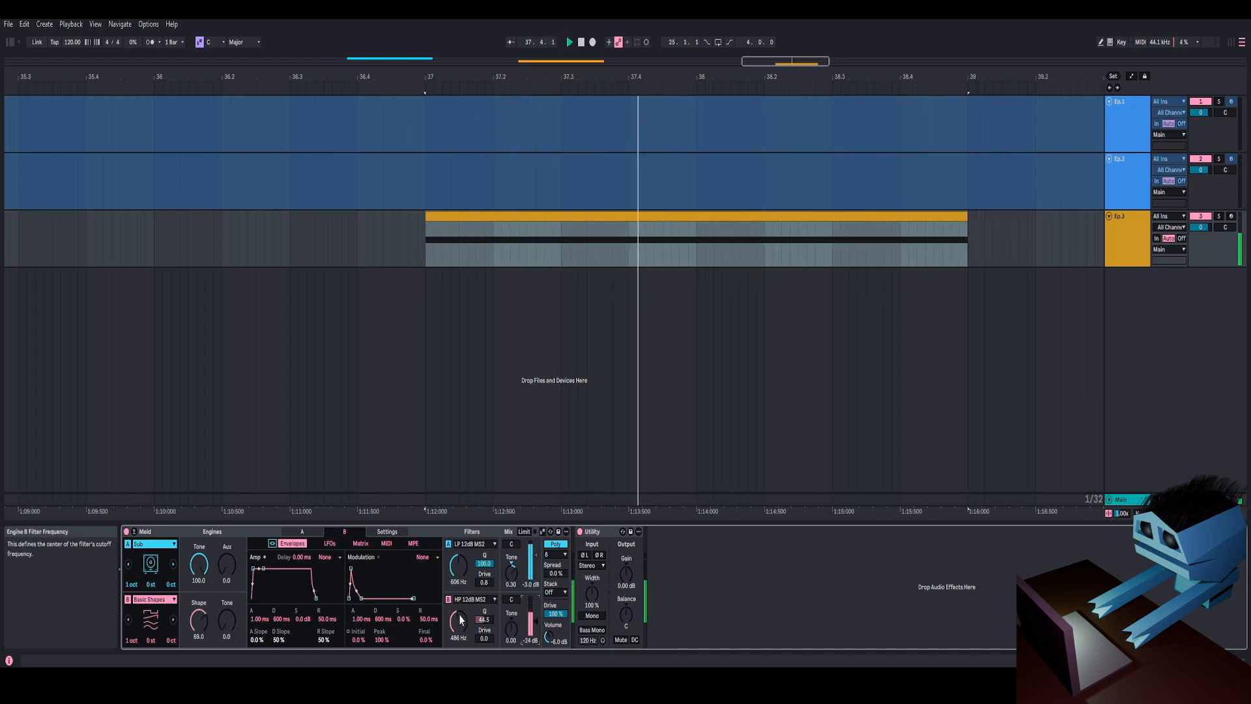
# Sweep both filter cutoffs during playback, ending with engine A at 20 Hz and engine B at about 181 Hz
pyautogui.moveTo(459, 565); pyautogui.dragTo(458, 593)
pyautogui.press('space')
pyautogui.press('space')
pyautogui.press('space')
pyautogui.press('space')
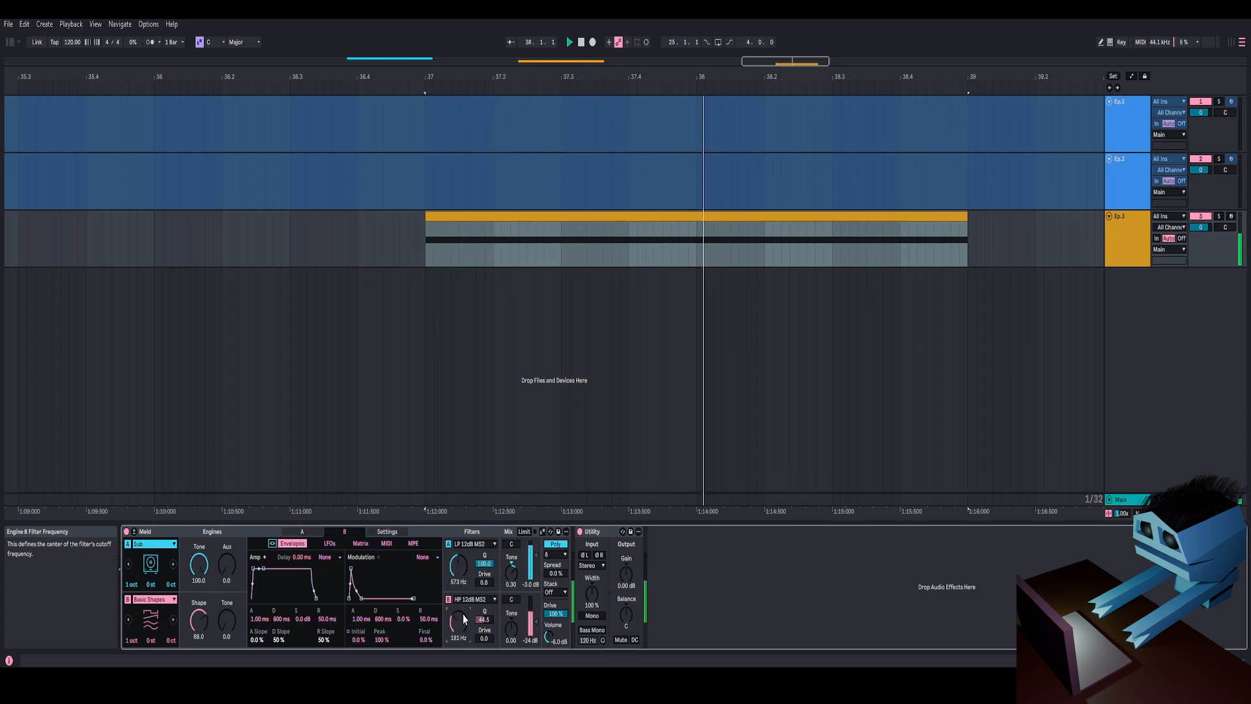
pyautogui.press('space')
pyautogui.press('space')
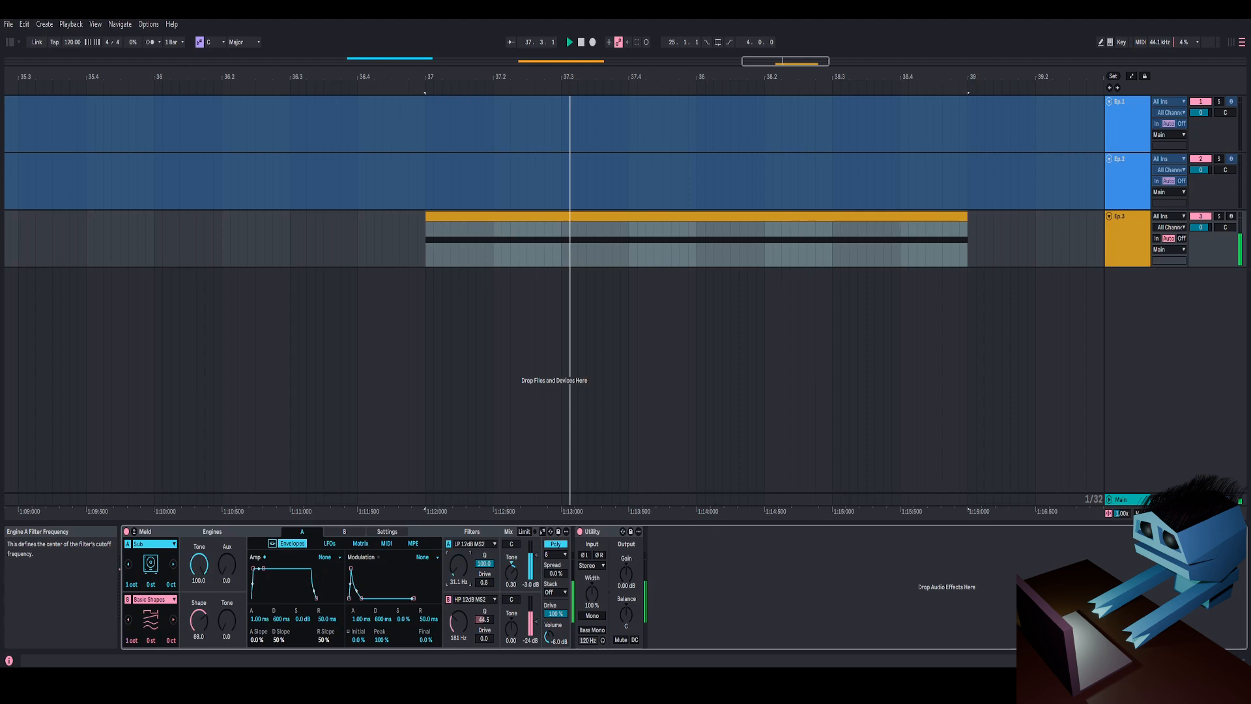
pyautogui.press('space')
# Group Meld into an Instrument Rack and map the filter frequencies of engines A and B to Macro 1
pyautogui.click(218, 534)
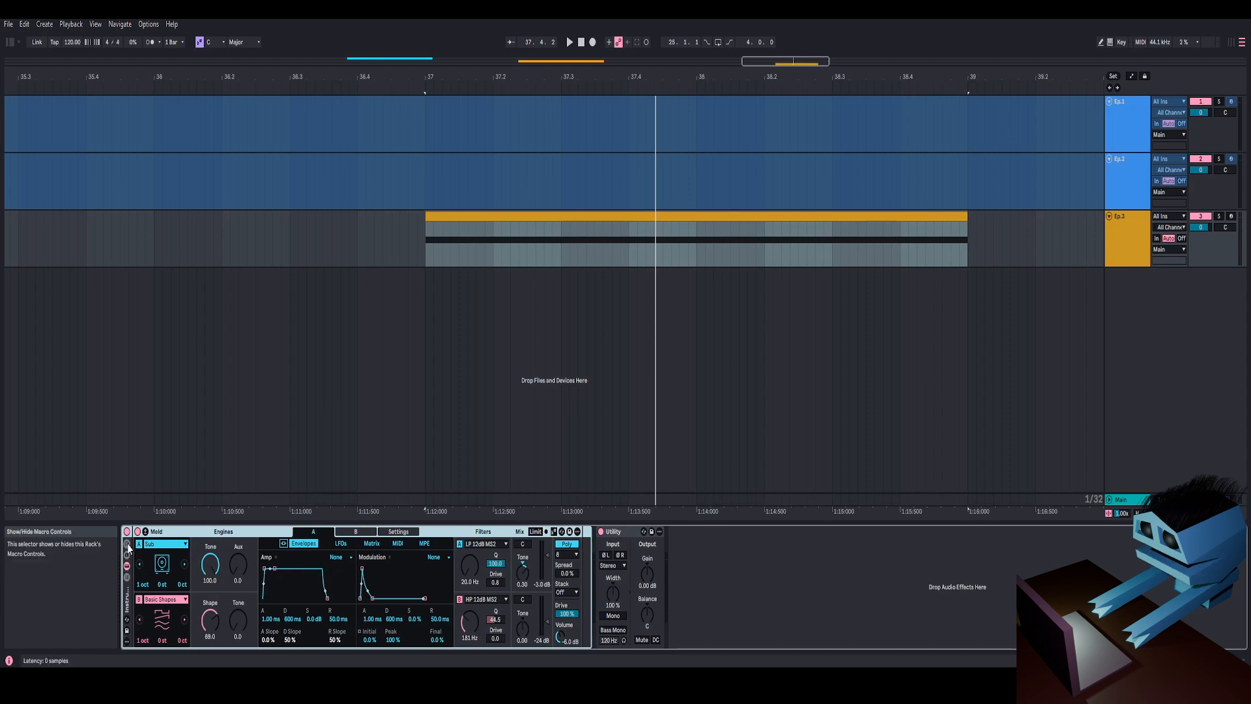
pyautogui.hotkey('ctrl', 'g')
pyautogui.rightClick(574, 566)
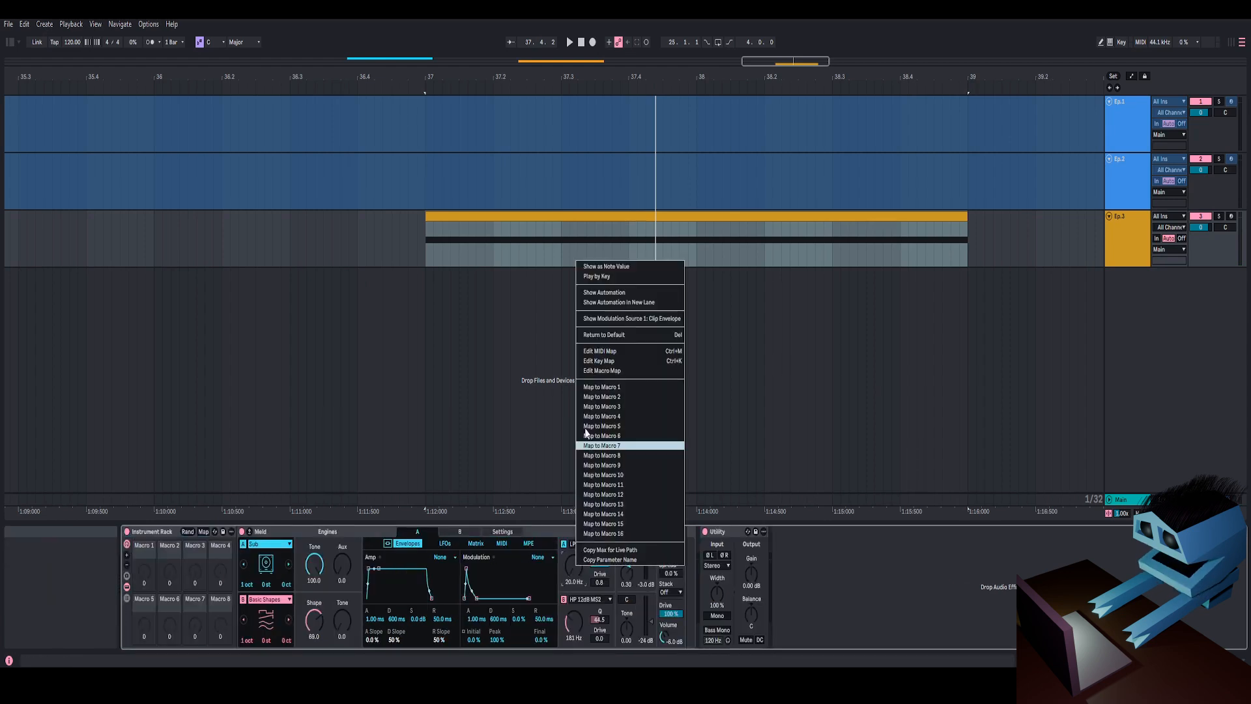
pyautogui.click(601, 389)
pyautogui.rightClick(574, 623)
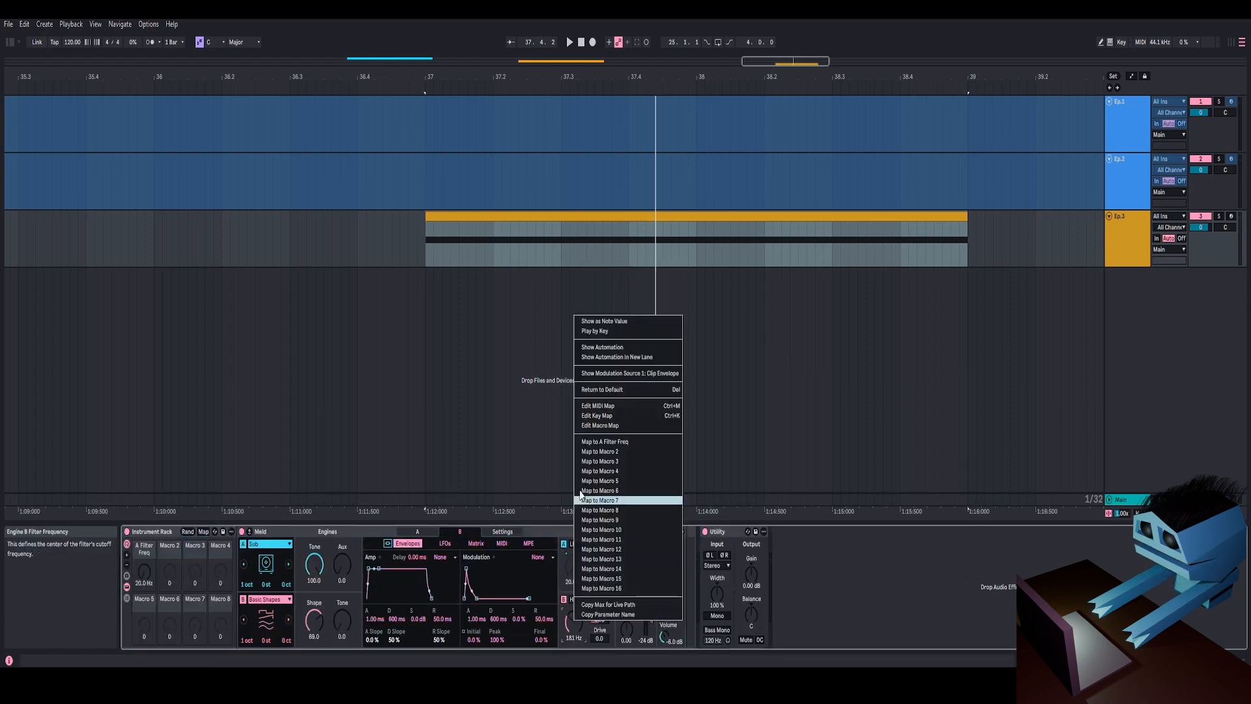
pyautogui.click(601, 441)
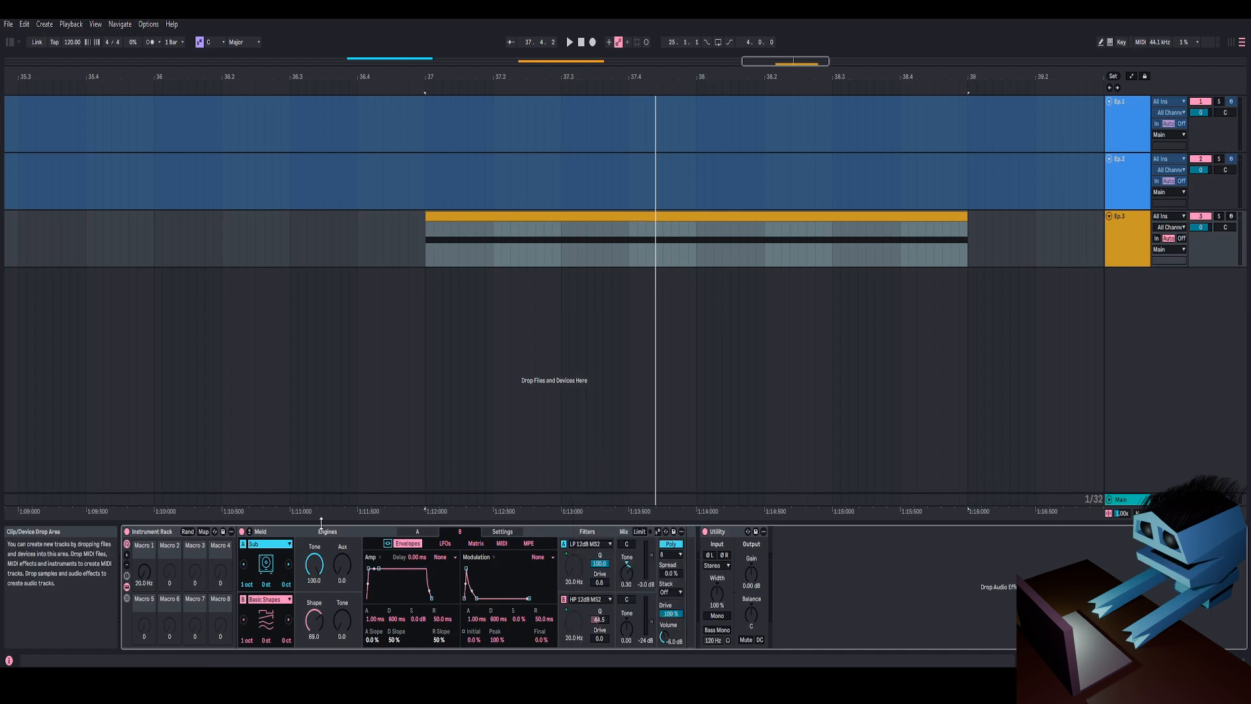
# Show the macro mappings and raise the minimum of engine B's filter frequency to about 229 Hz during playback
pyautogui.click(204, 531)
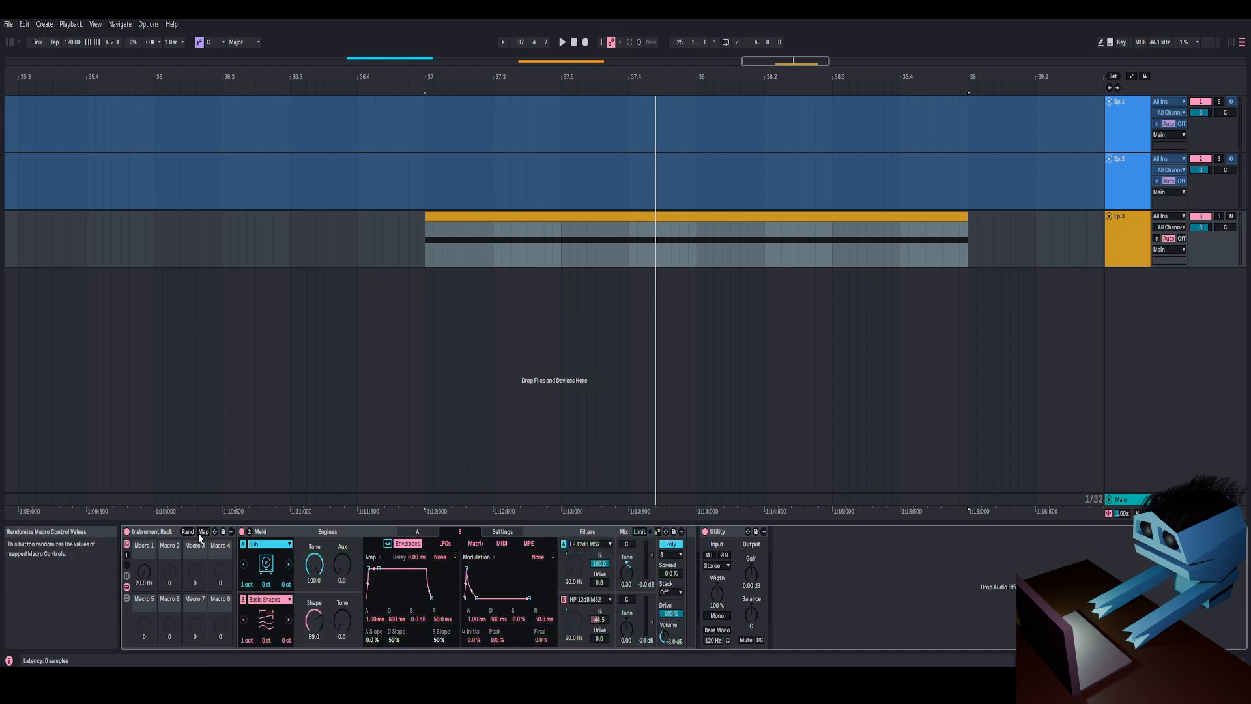
pyautogui.click(10, 41)
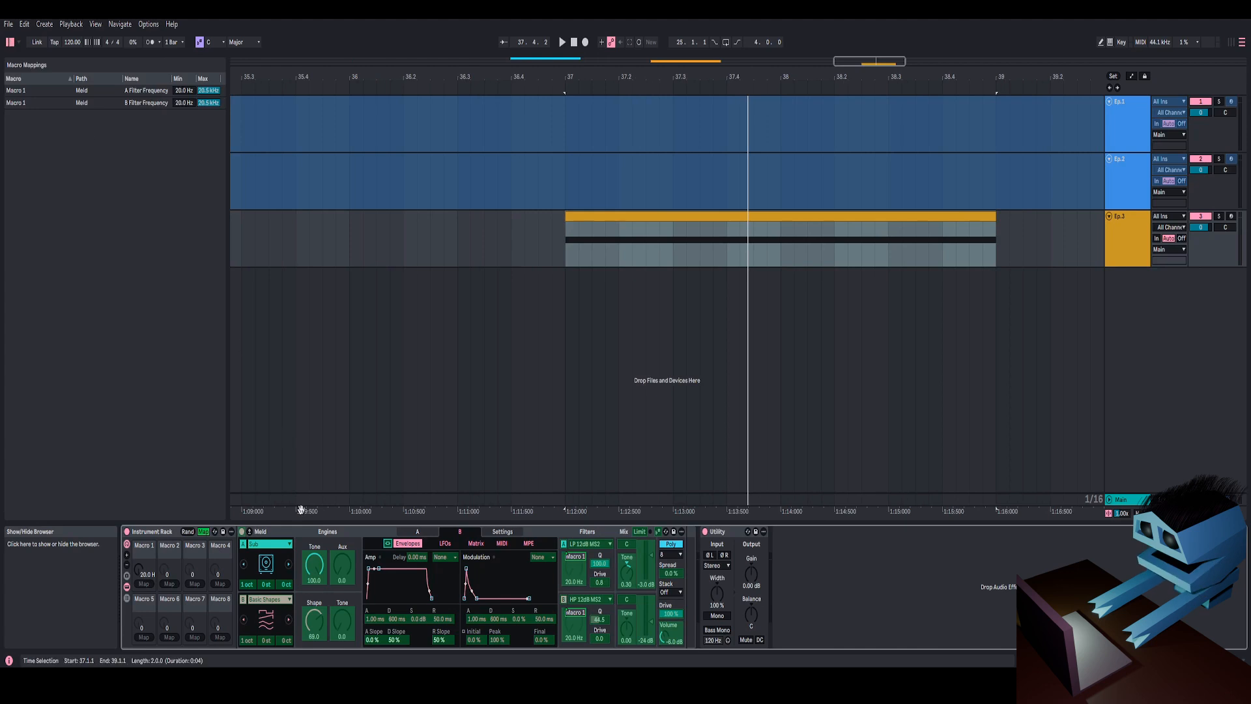
pyautogui.moveTo(140, 571); pyautogui.dragTo(140, 575)
pyautogui.press('space')
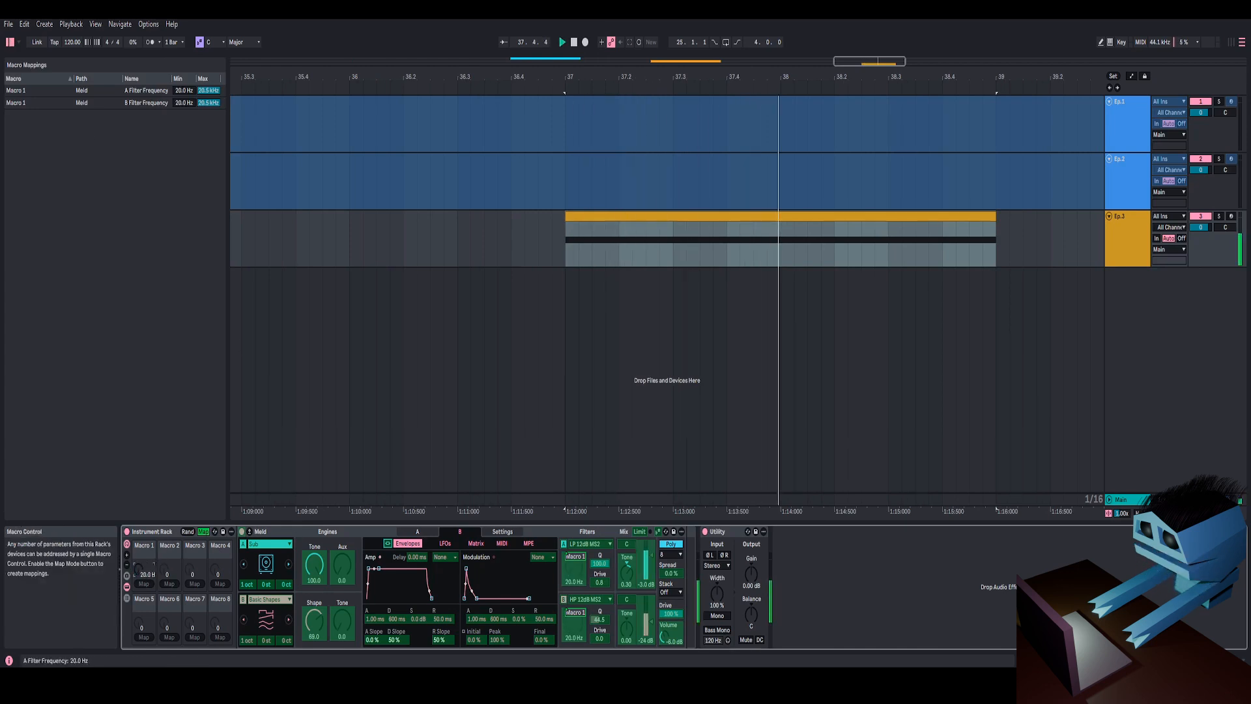
pyautogui.click(209, 103)
pyautogui.moveTo(184, 103); pyautogui.dragTo(183, 99)
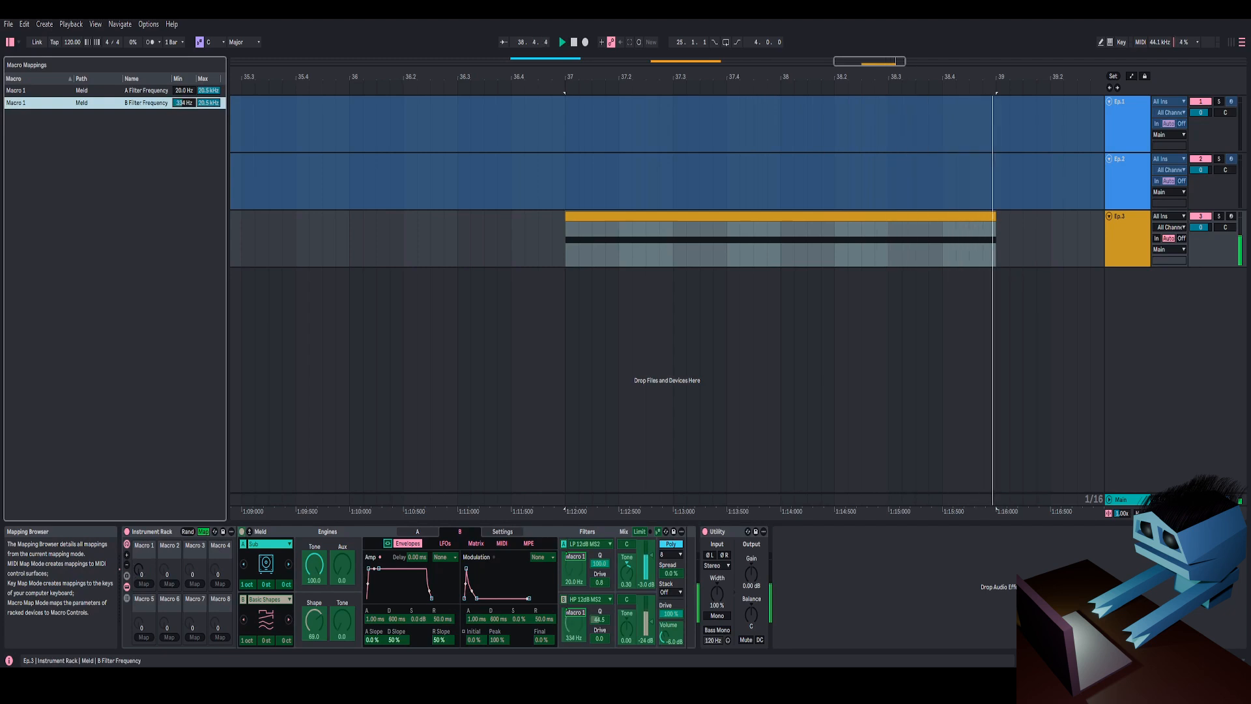
# With Macro 1 at 127, limit the mapping maximums to about 713 Hz for filter A and 488 Hz for filter B
pyautogui.moveTo(144, 570); pyautogui.dragTo(143, 486)
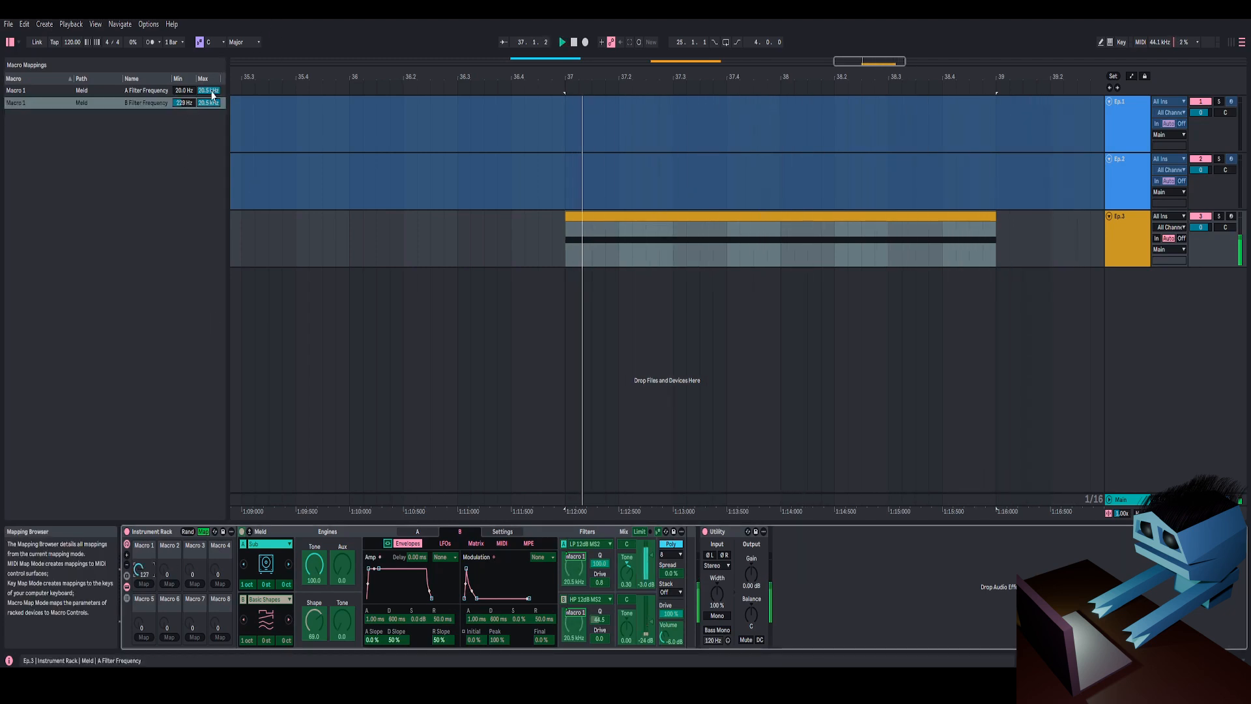
pyautogui.moveTo(210, 91); pyautogui.dragTo(209, 158)
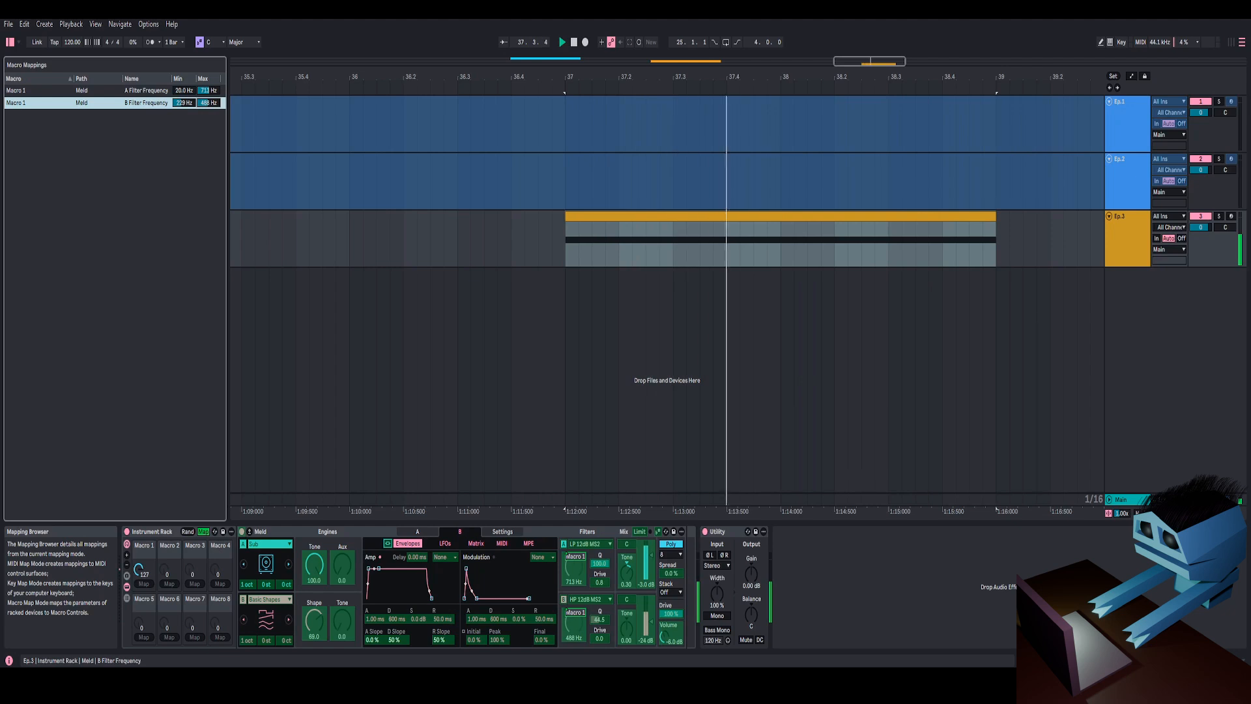
pyautogui.press('space')
pyautogui.press('space')
# Sweep Macro 1 between 0 and 127 during playback to check the linked filter movement, and leave mapping mode
pyautogui.moveTo(138, 570); pyautogui.dragTo(139, 629)
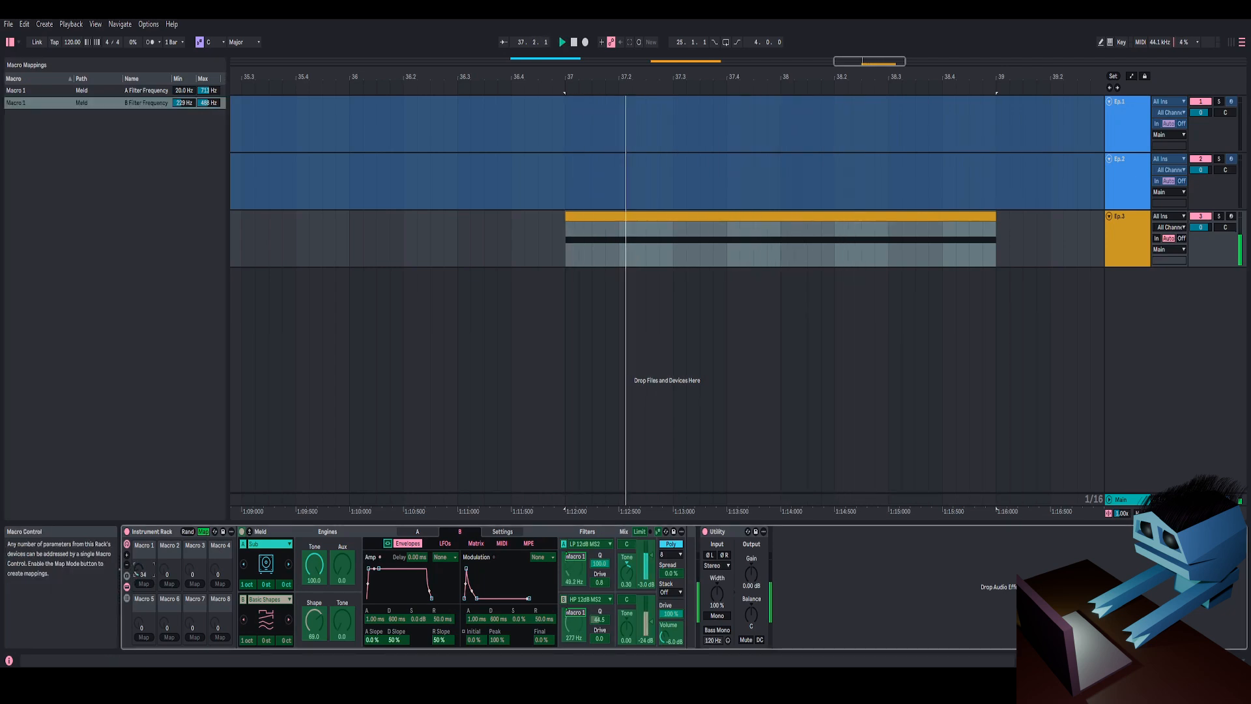
pyautogui.press('space')
pyautogui.press('space')
pyautogui.moveTo(138, 571); pyautogui.dragTo(139, 514)
pyautogui.press('space')
pyautogui.press('space')
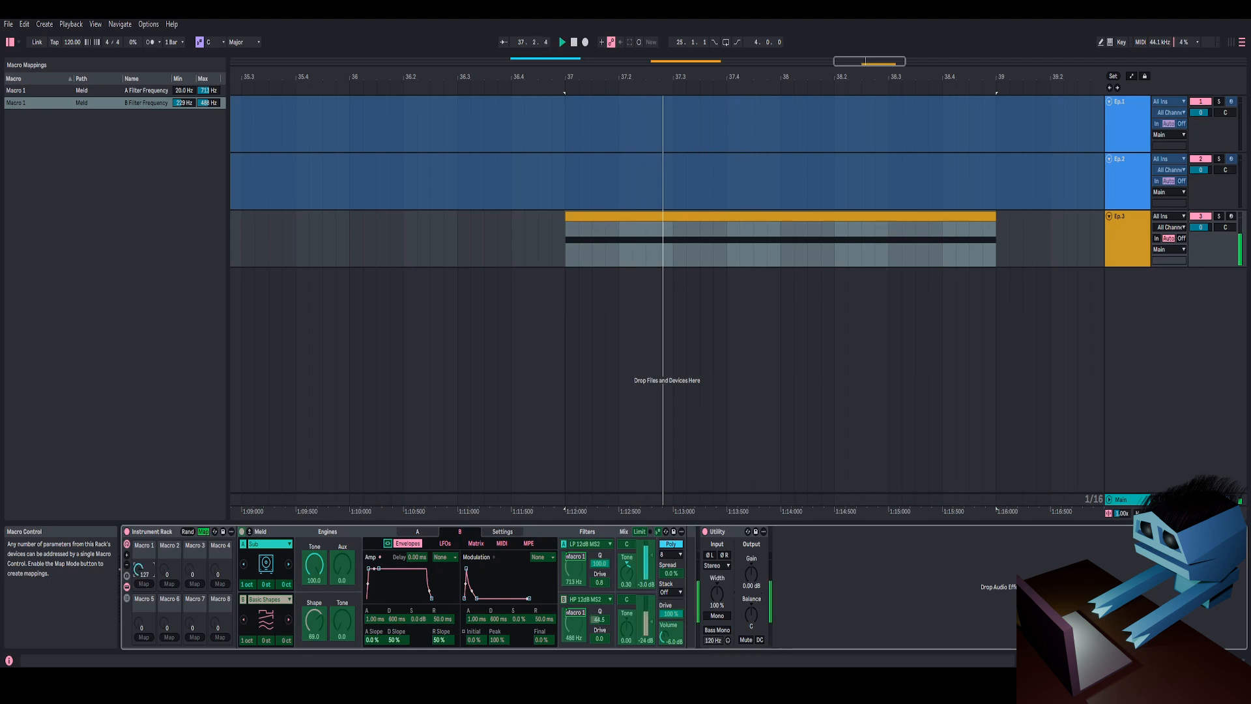
pyautogui.press('space')
pyautogui.press('space')
pyautogui.moveTo(139, 571); pyautogui.dragTo(139, 621)
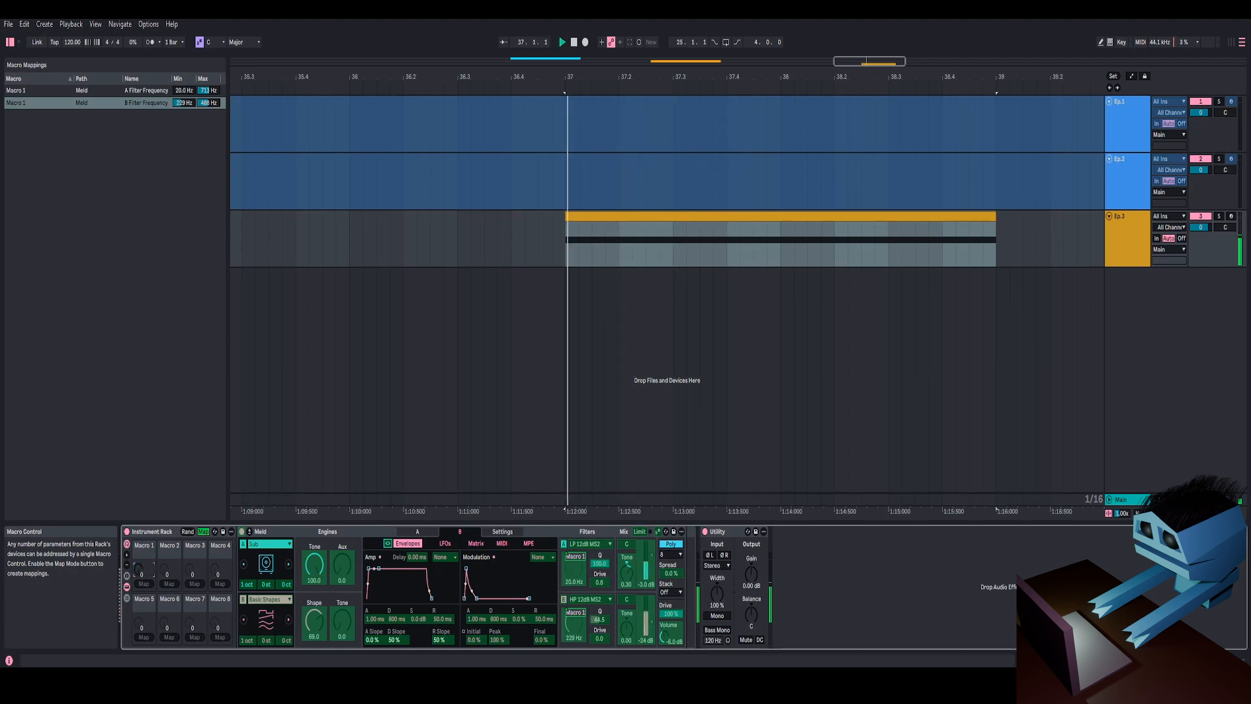
pyautogui.click(203, 532)
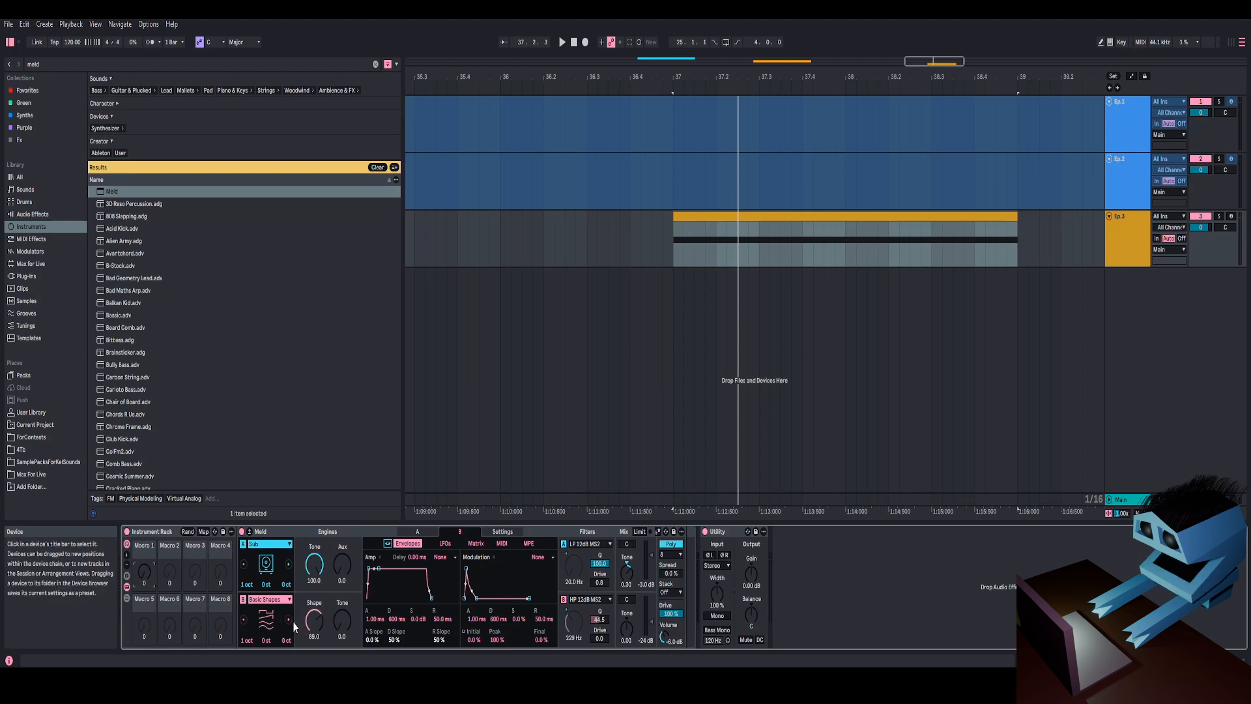
# Map engine B's volume to Macro 1 and limit its mapping maximum to -17 dB
pyautogui.moveTo(144, 573)
pyautogui.mouseDown()
pyautogui.moveTo(144, 556)
pyautogui.moveTo(144, 577)
pyautogui.mouseUp()
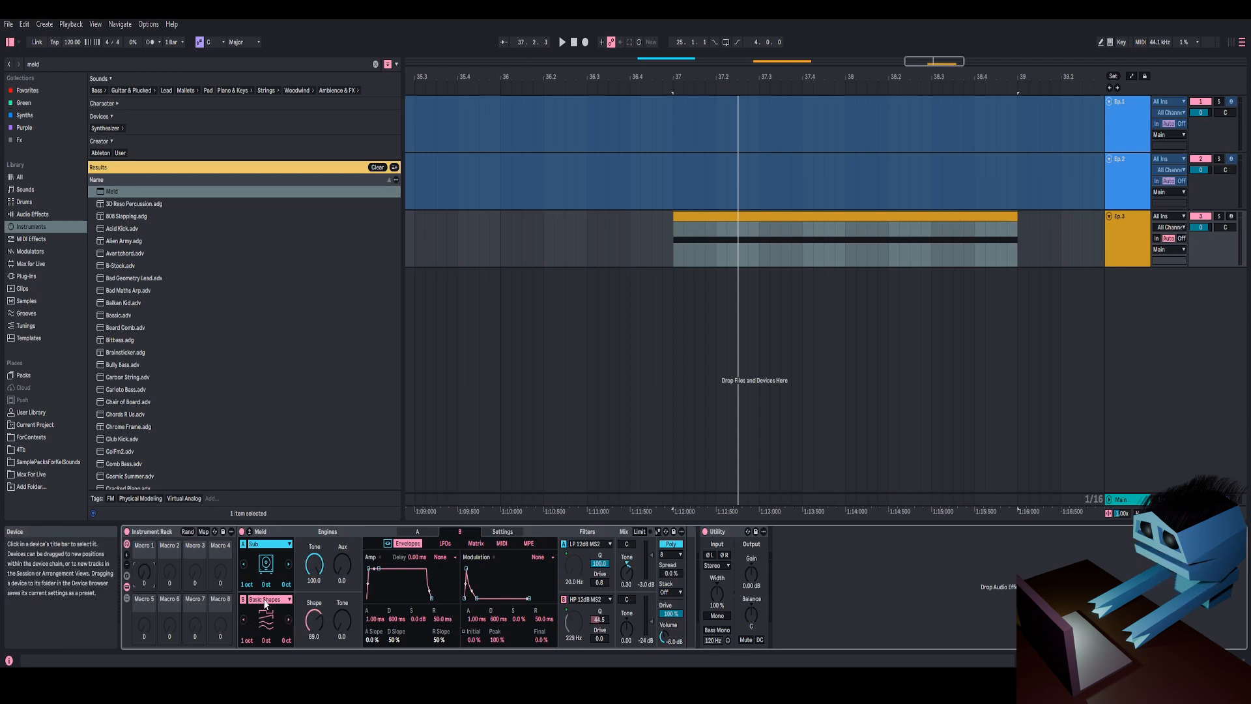
pyautogui.rightClick(648, 626)
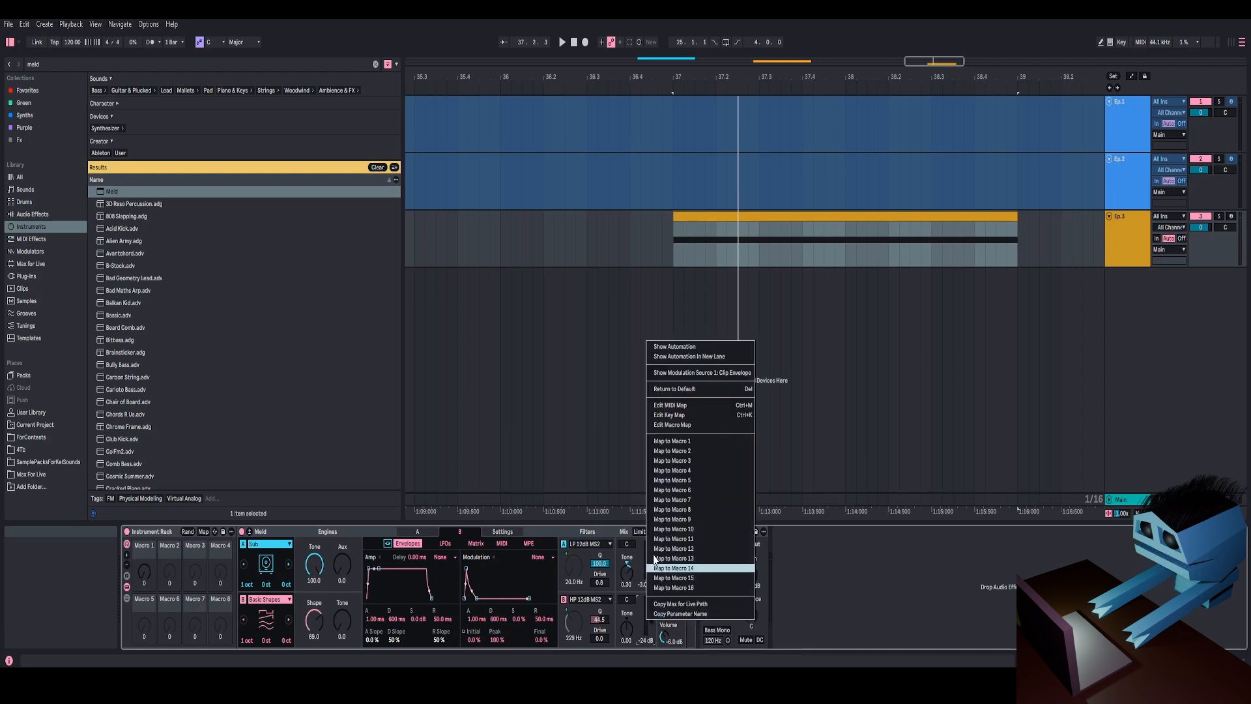
pyautogui.click(682, 443)
pyautogui.click(203, 532)
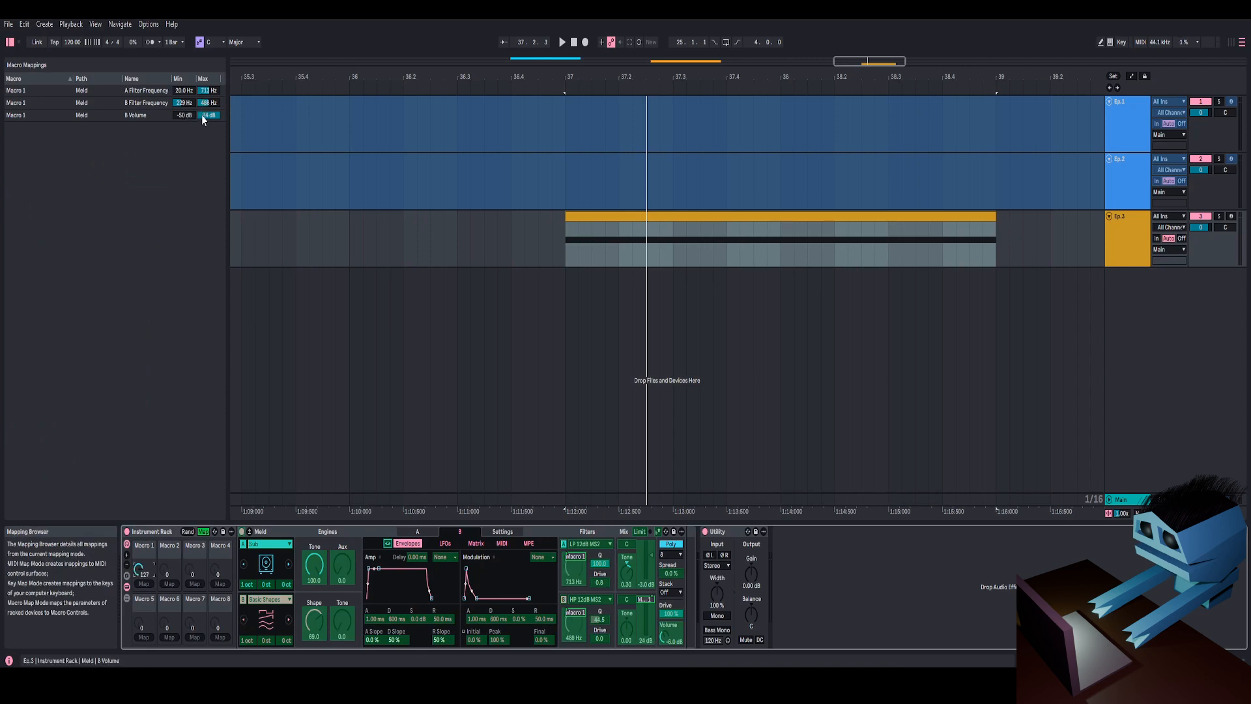
pyautogui.moveTo(203, 118); pyautogui.dragTo(203, 157)
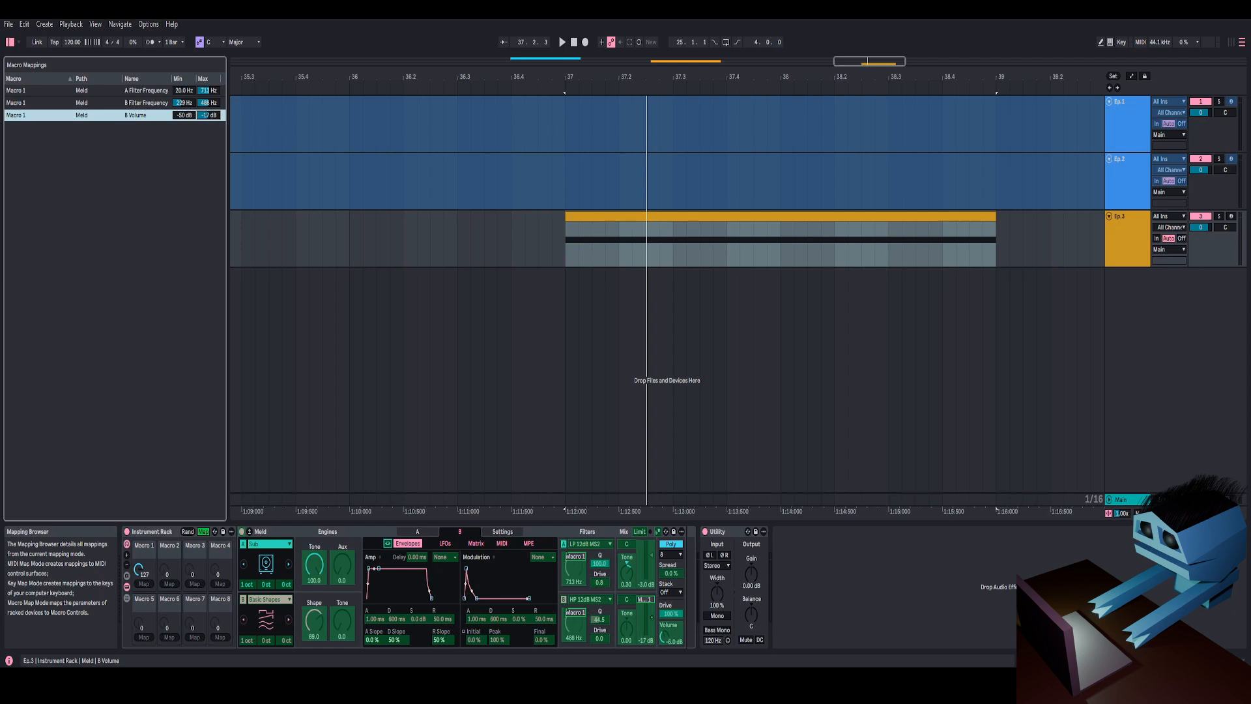
# Sweep Macro 1 during playback and lower the maximum of the engine B volume mapping to about -18 dB
pyautogui.moveTo(139, 570); pyautogui.dragTo(139, 626)
pyautogui.press('space')
pyautogui.press('space')
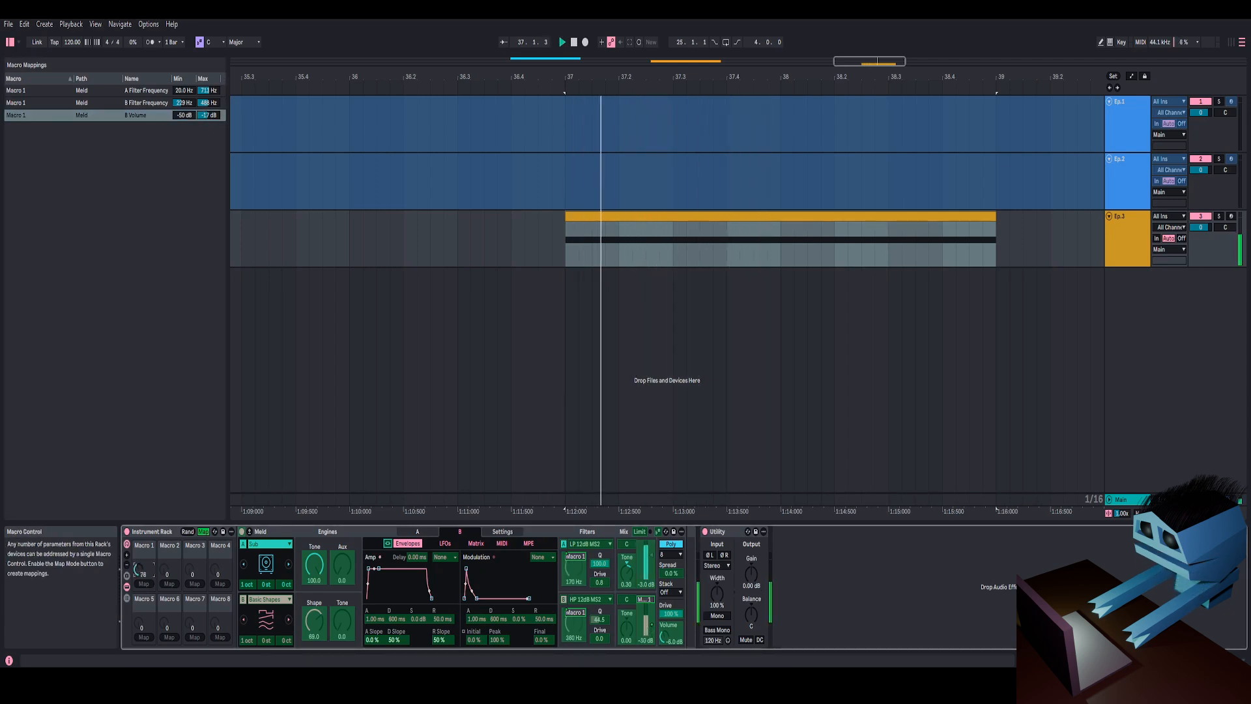
pyautogui.moveTo(139, 570); pyautogui.dragTo(139, 515)
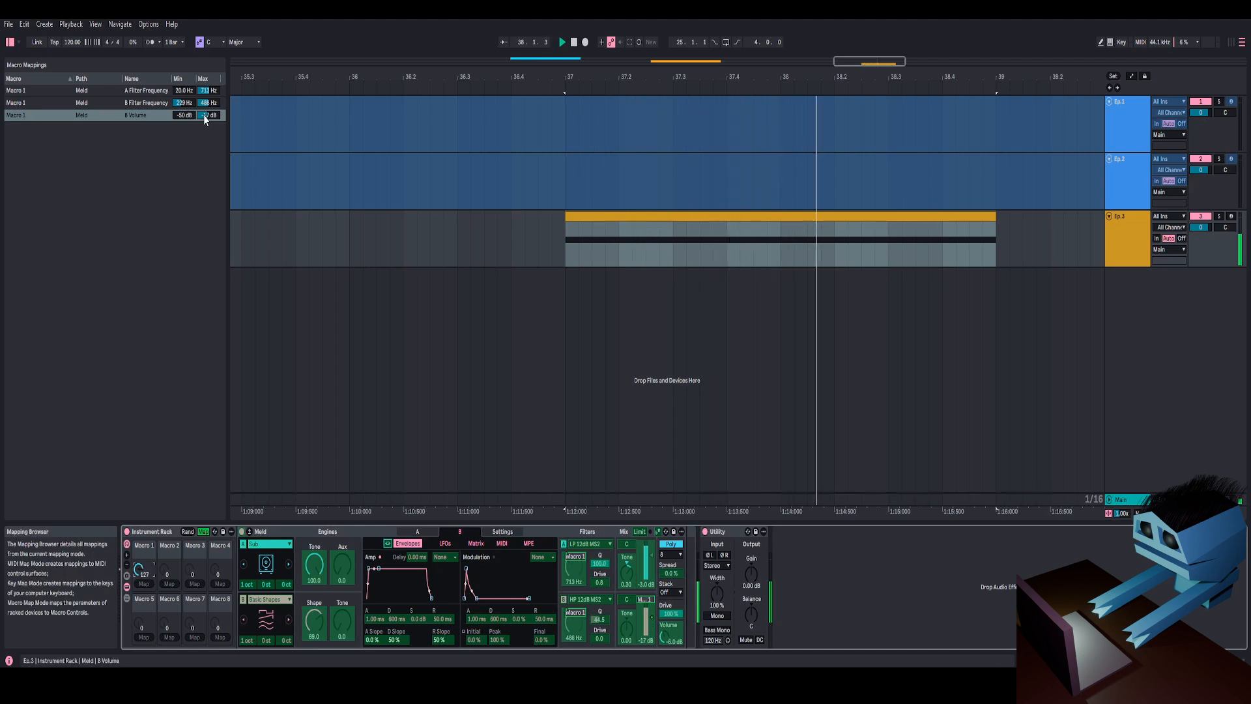
pyautogui.moveTo(204, 115); pyautogui.dragTo(204, 118)
# Replay the clip while sweeping Macro 1 down and back up to 127 to judge engine B's level
pyautogui.moveTo(141, 571); pyautogui.dragTo(142, 653)
pyautogui.press('space')
pyautogui.press('space')
pyautogui.press('space')
pyautogui.press('space')
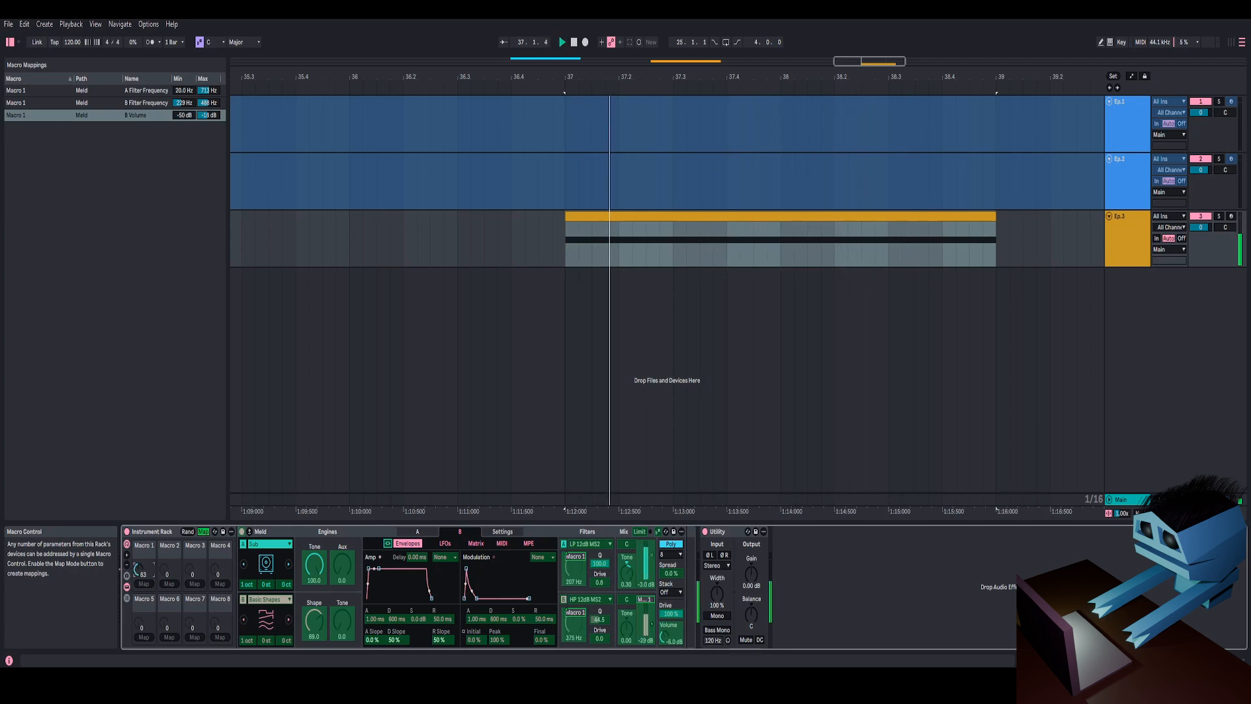
pyautogui.moveTo(142, 571); pyautogui.dragTo(141, 488)
pyautogui.press('space')
pyautogui.press('space')
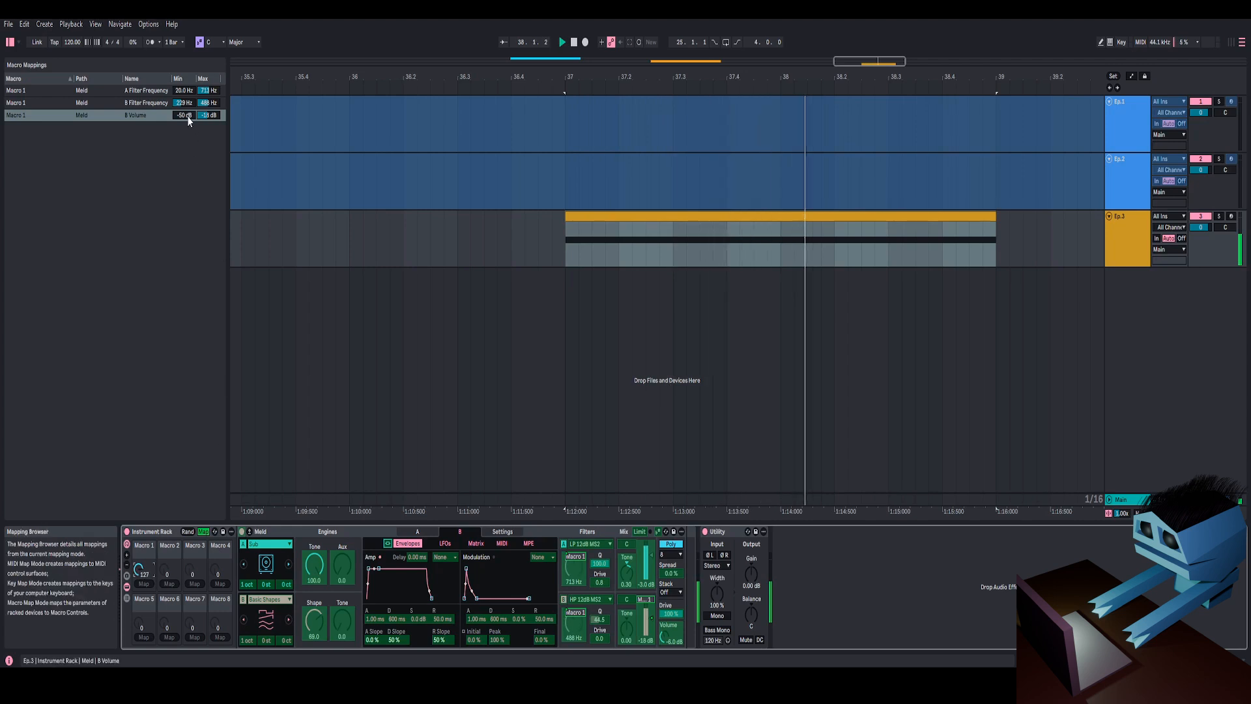
pyautogui.press('space')
pyautogui.press('space')
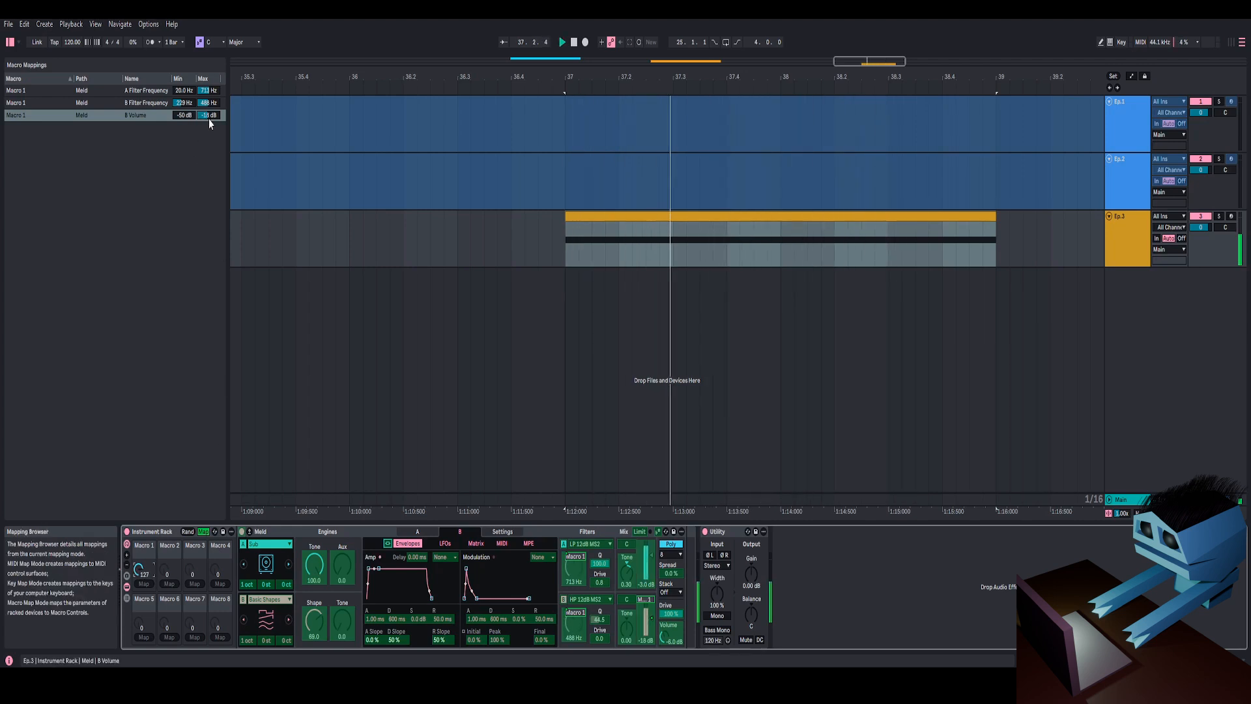
# Set the maximum of engine B's filter frequency mapping to about 415 Hz and sweep Macro 1 to hear it
pyautogui.moveTo(189, 102); pyautogui.dragTo(207, 124)
pyautogui.hotkey('ctrl', 'z')
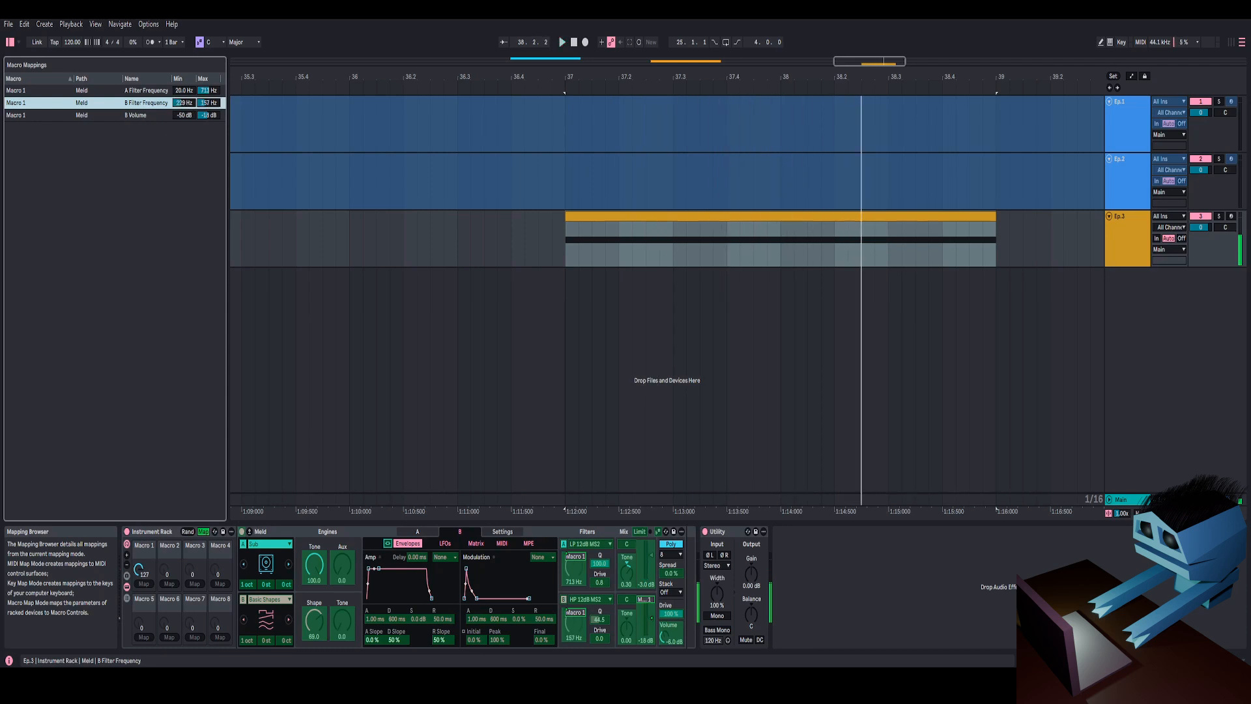
pyautogui.hotkey('ctrl', 'z')
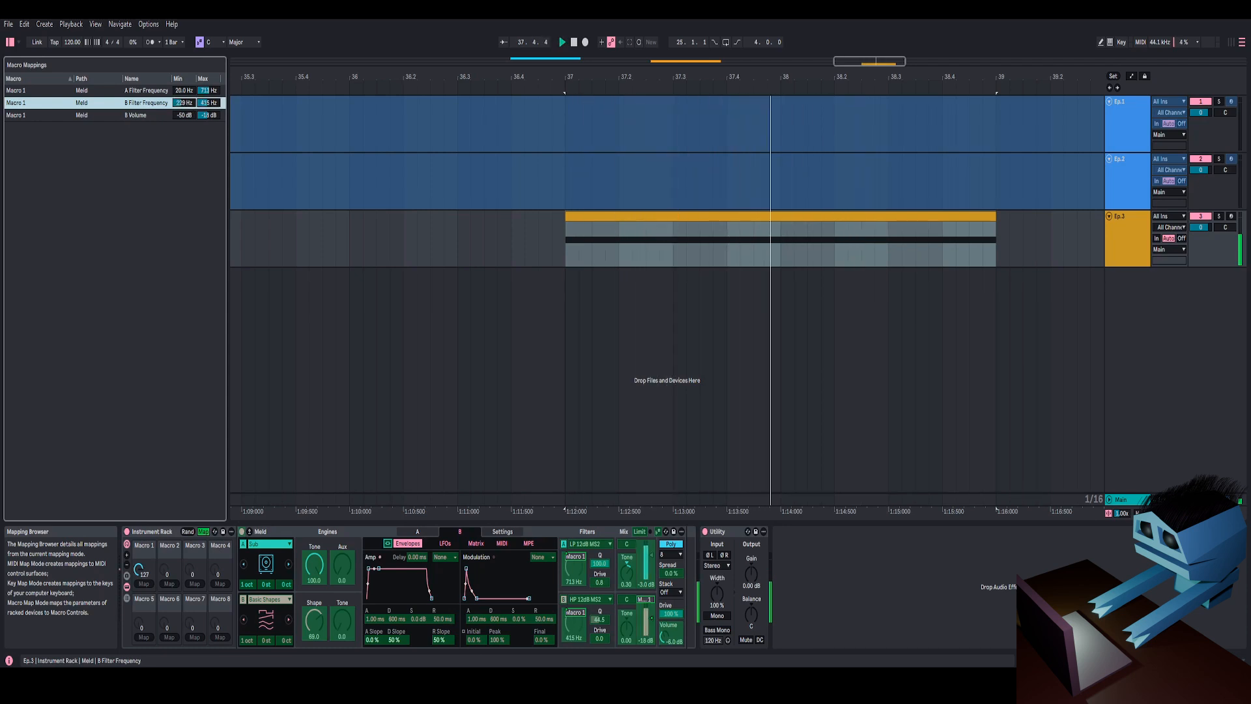
pyautogui.moveTo(139, 569); pyautogui.dragTo(139, 646)
pyautogui.moveTo(139, 599)
pyautogui.mouseDown()
pyautogui.moveTo(139, 582)
pyautogui.moveTo(139, 599)
pyautogui.mouseUp()
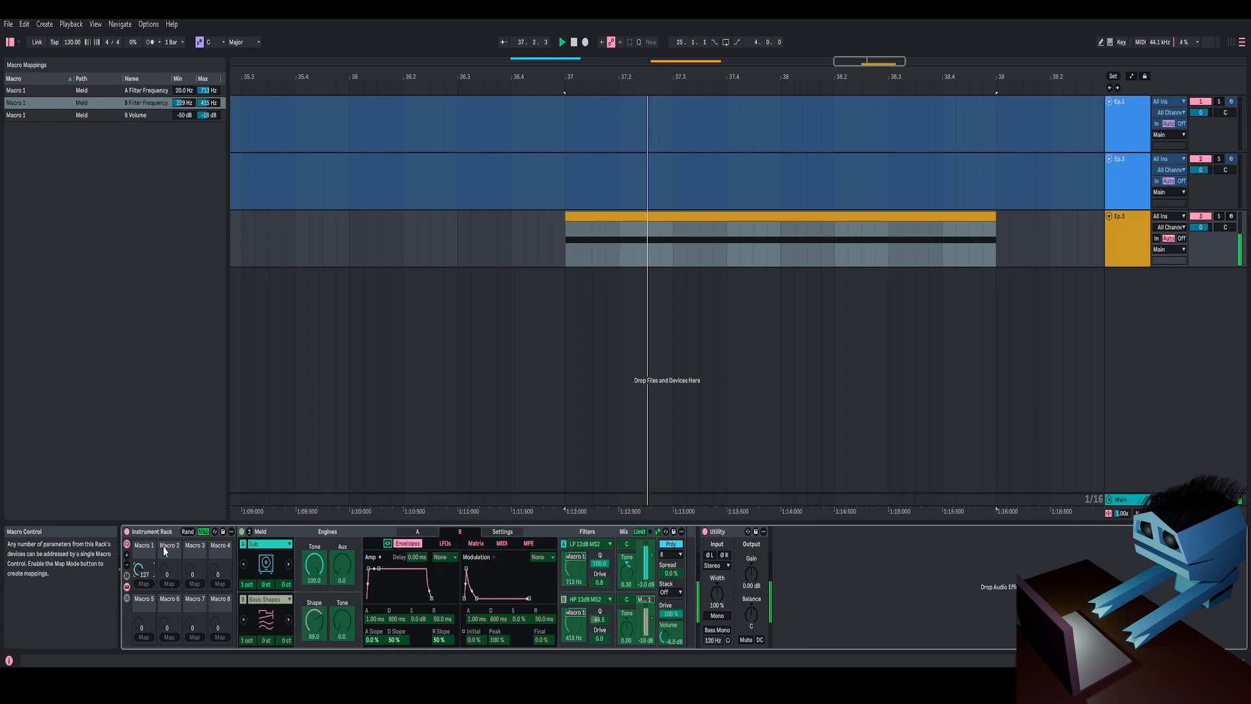
# Stop playback, leave macro mapping, and duplicate the Meld chain inside the Instrument Rack
pyautogui.press('space')
pyautogui.click(203, 532)
pyautogui.click(127, 597)
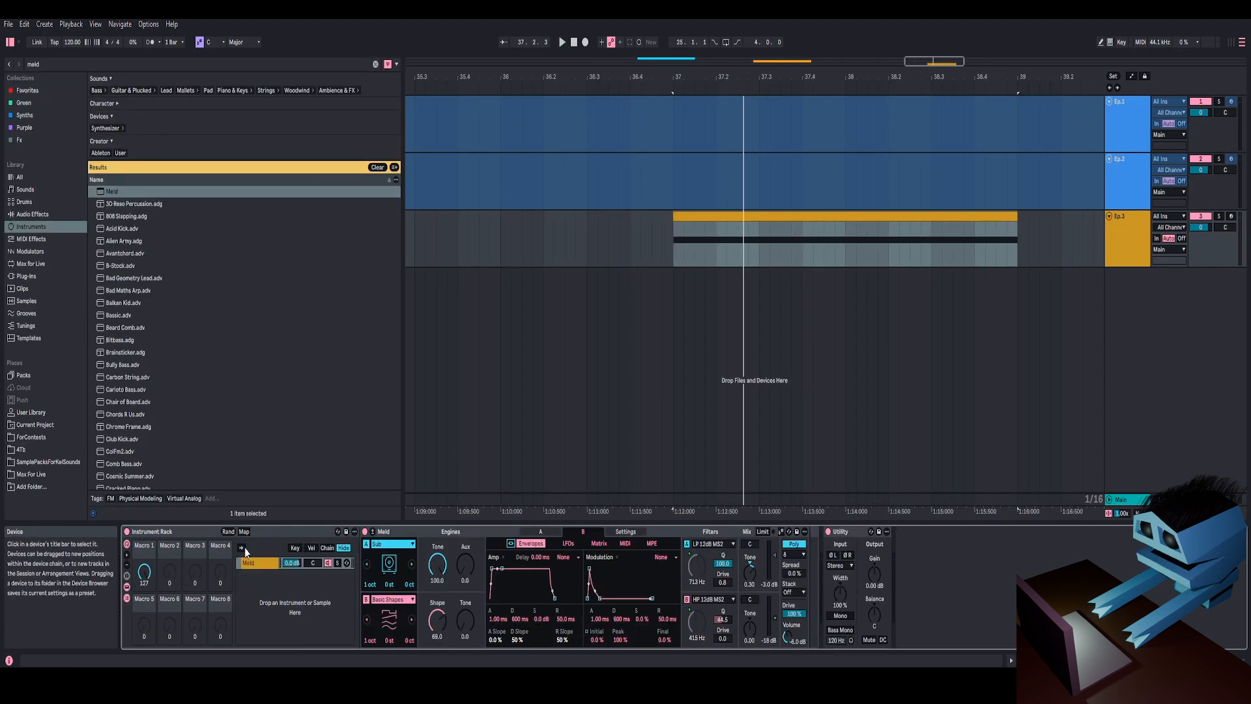
pyautogui.click(261, 563)
pyautogui.rightClick(261, 563)
pyautogui.click(287, 422)
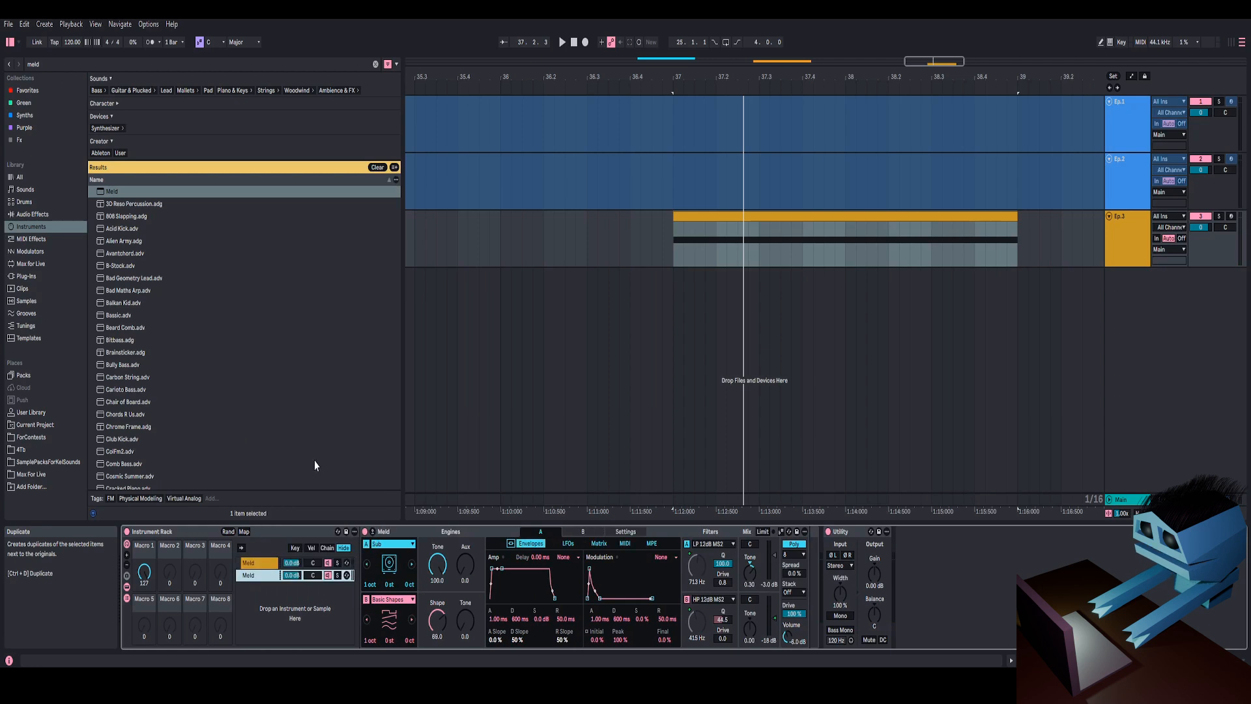
pyautogui.moveTo(854, 532); pyautogui.dragTo(903, 575)
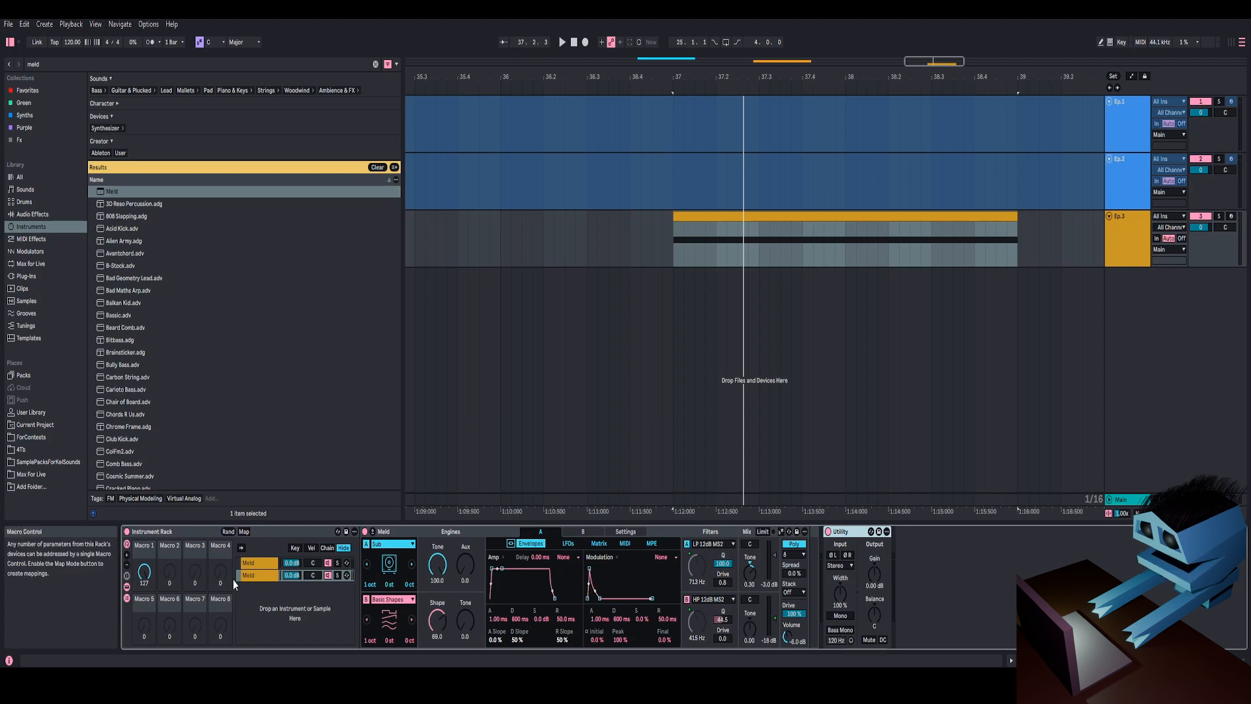
pyautogui.click(276, 577)
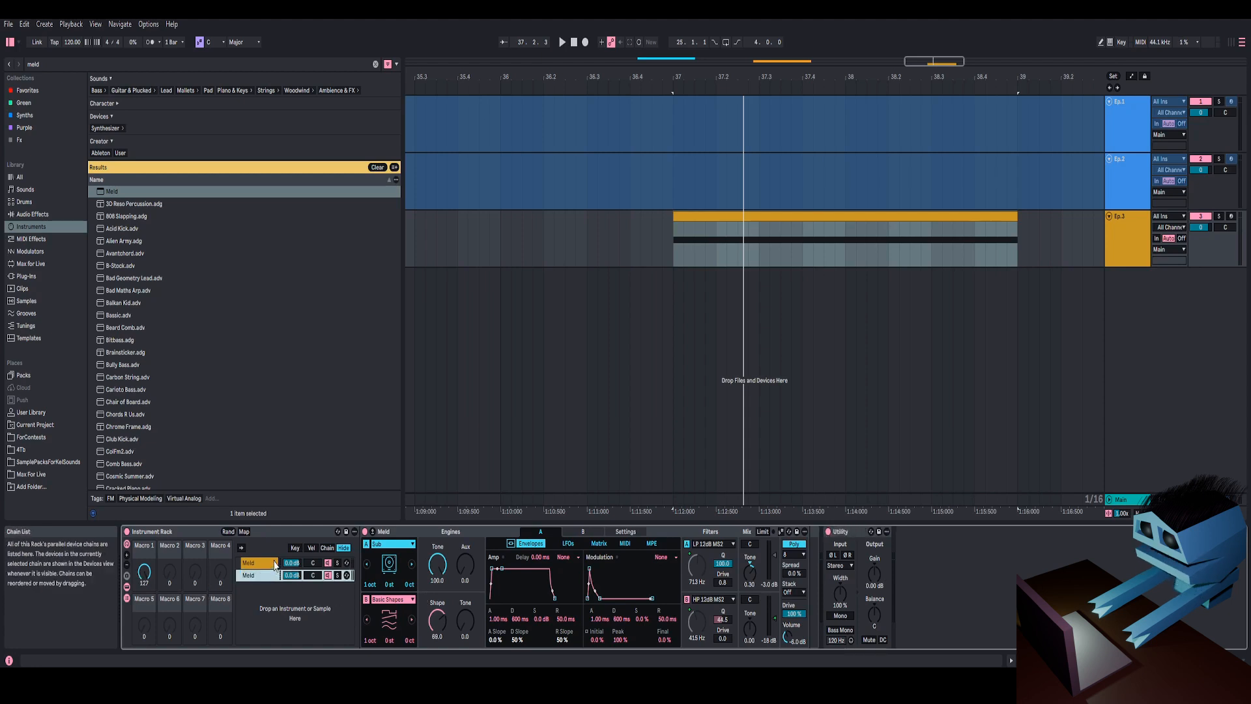
pyautogui.moveTo(274, 566); pyautogui.dragTo(273, 572)
pyautogui.click(271, 578)
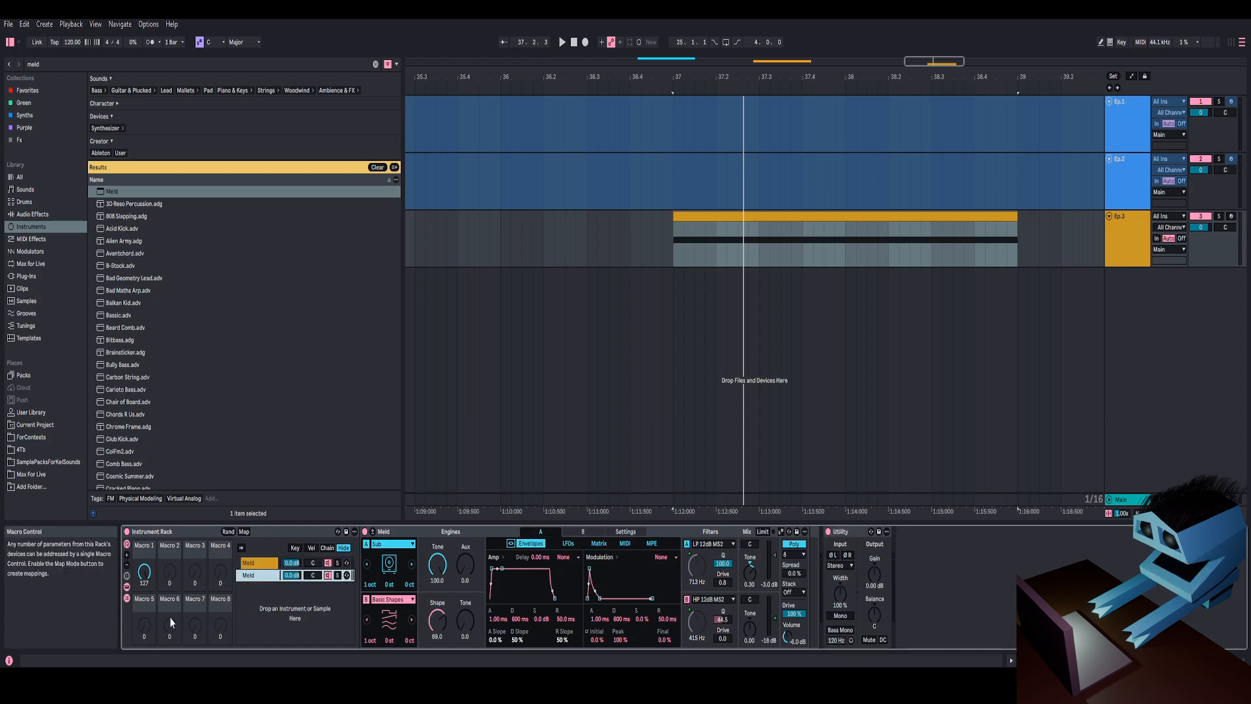
# Play the clip with both Meld chains layered while sweeping Macro 1 up and back down to 0
pyautogui.press('space')
pyautogui.moveTo(144, 571); pyautogui.dragTo(144, 469)
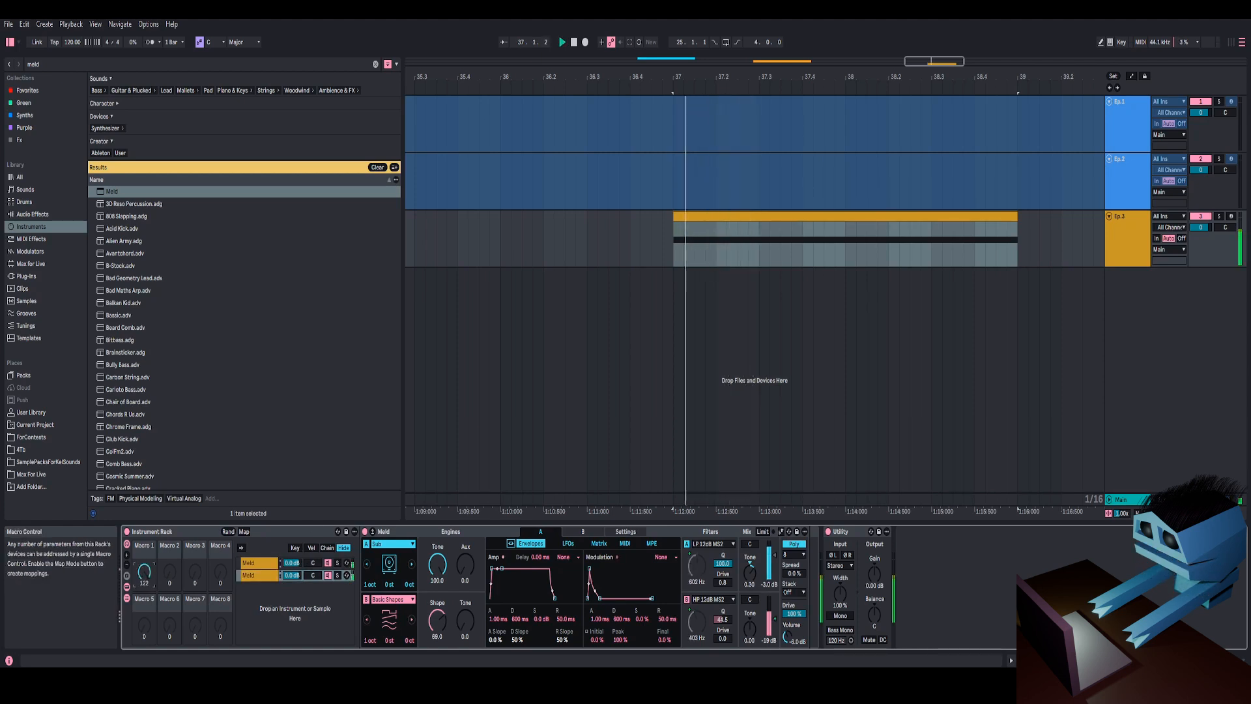
pyautogui.press('space')
pyautogui.moveTo(144, 572); pyautogui.dragTo(144, 654)
pyautogui.press('space')
pyautogui.press('space')
pyautogui.press('space')
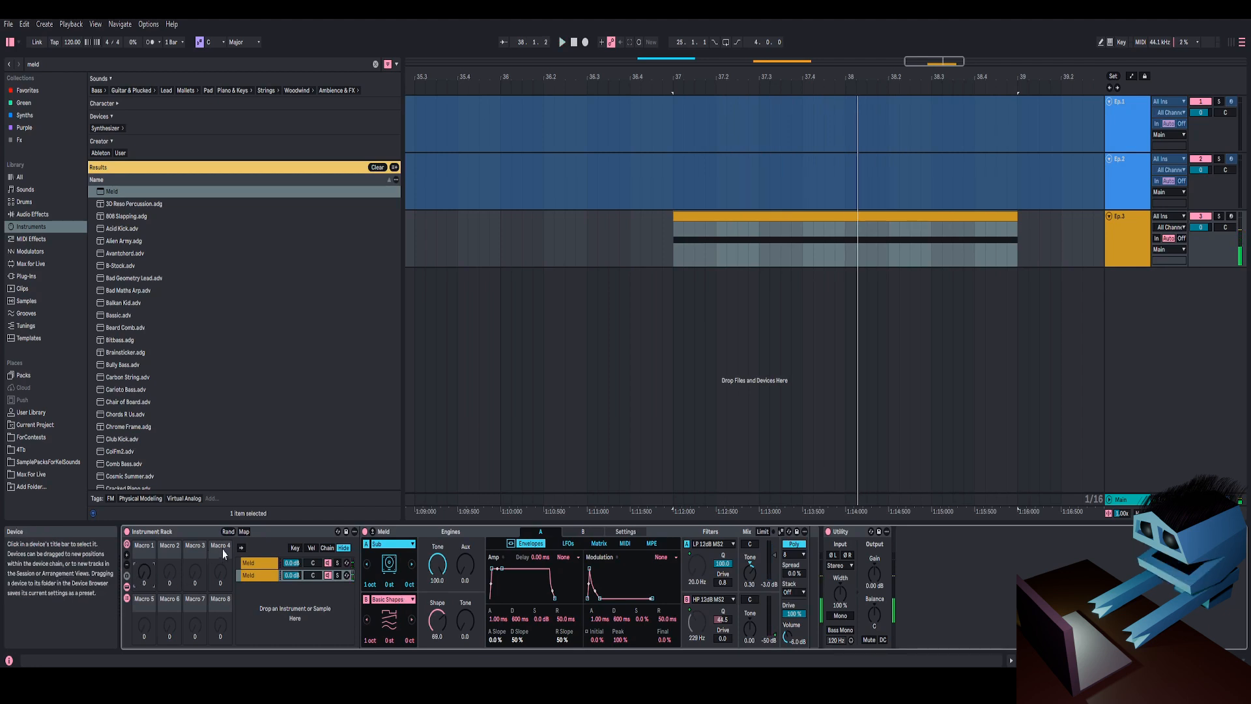
# Raise engine B's Tone in the first Meld chain to about 30.9 and audition it while sweeping Macro 1 up
pyautogui.click(262, 562)
pyautogui.moveTo(457, 619); pyautogui.dragTo(464, 585)
pyautogui.click(260, 575)
pyautogui.click(266, 564)
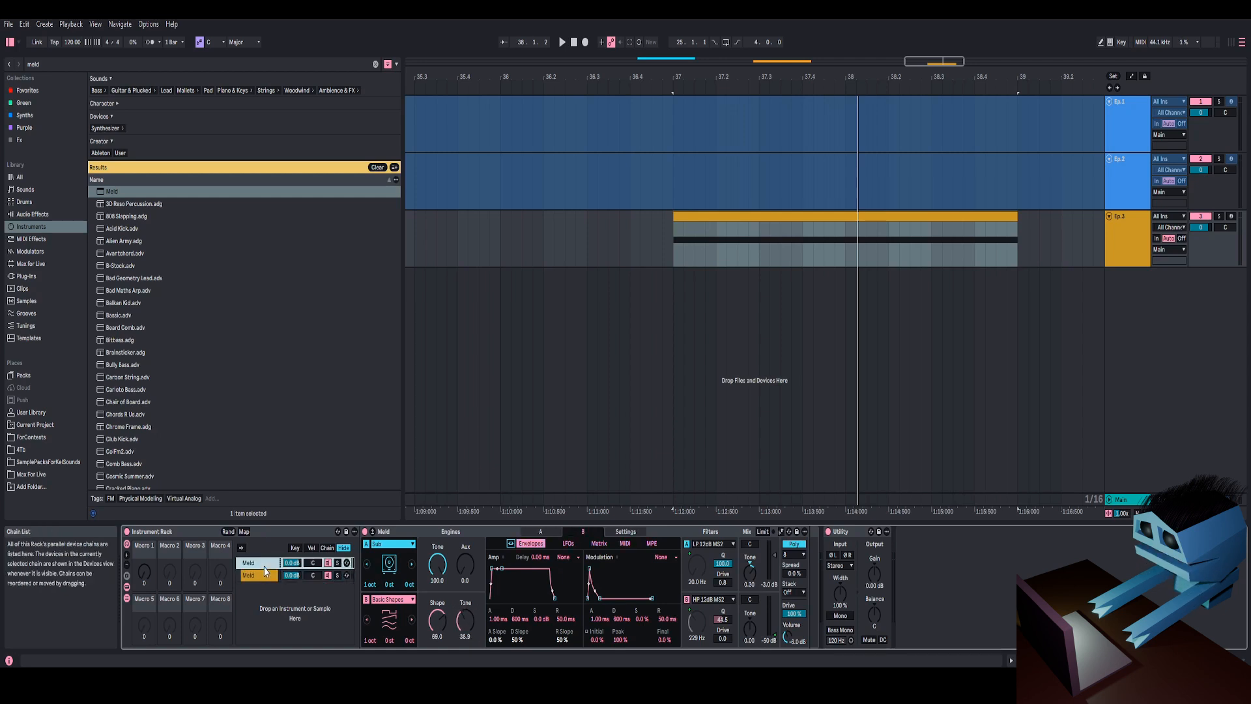
pyautogui.press('space')
pyautogui.moveTo(142, 572); pyautogui.dragTo(143, 509)
pyautogui.press('space')
pyautogui.press('space')
pyautogui.press('space')
pyautogui.press('space')
# Offset engine B's Tone between the two Meld chains, about 46 in the first and 43.7 in the second
pyautogui.moveTo(465, 621); pyautogui.dragTo(464, 606)
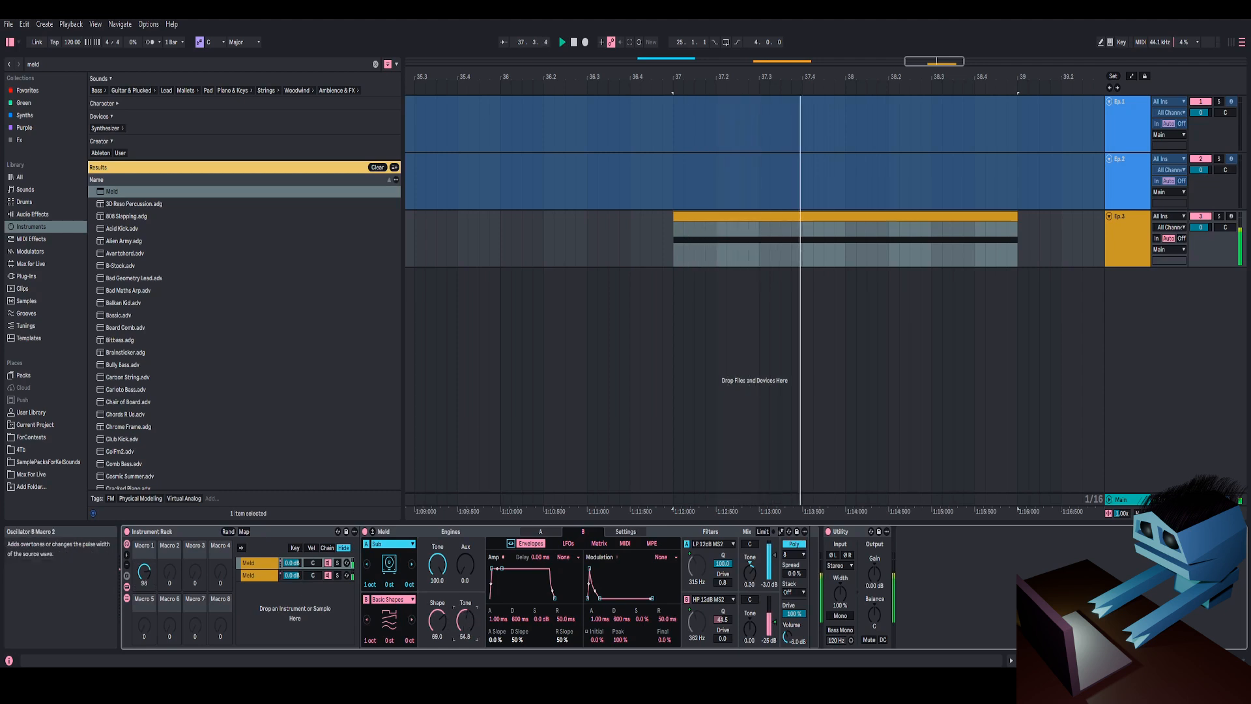
pyautogui.click(271, 563)
pyautogui.click(254, 575)
pyautogui.moveTo(459, 627); pyautogui.dragTo(460, 624)
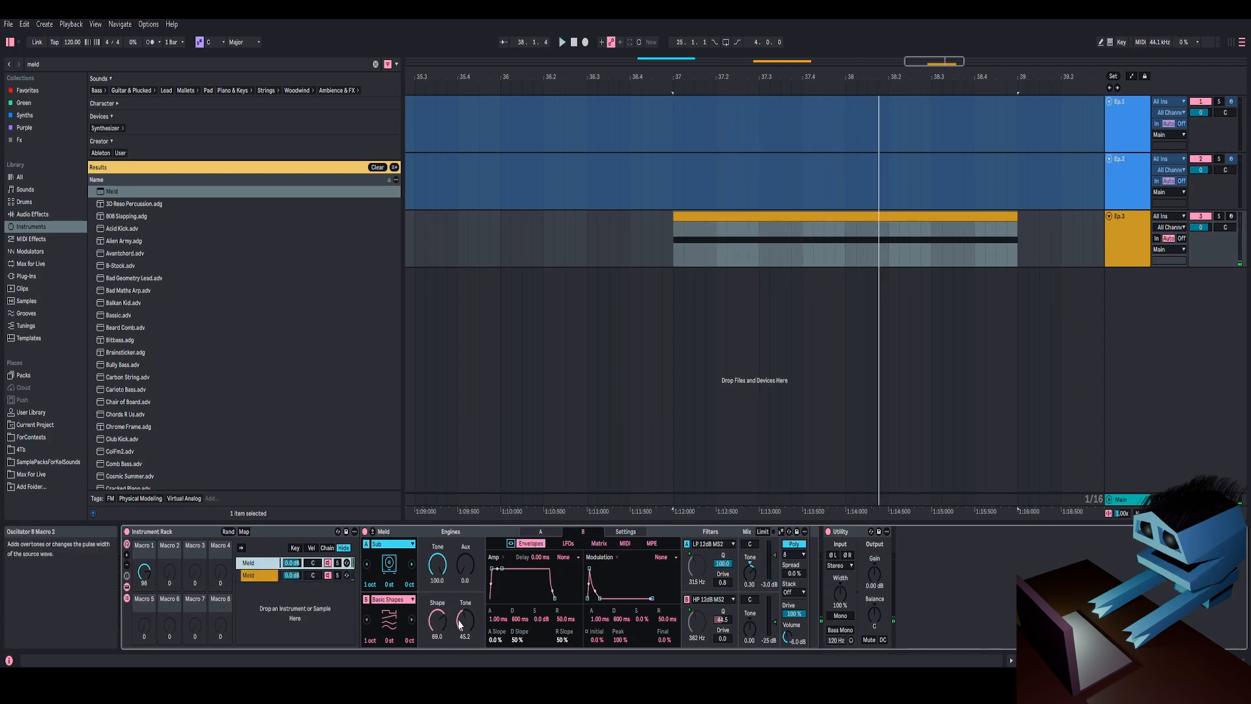
pyautogui.click(275, 575)
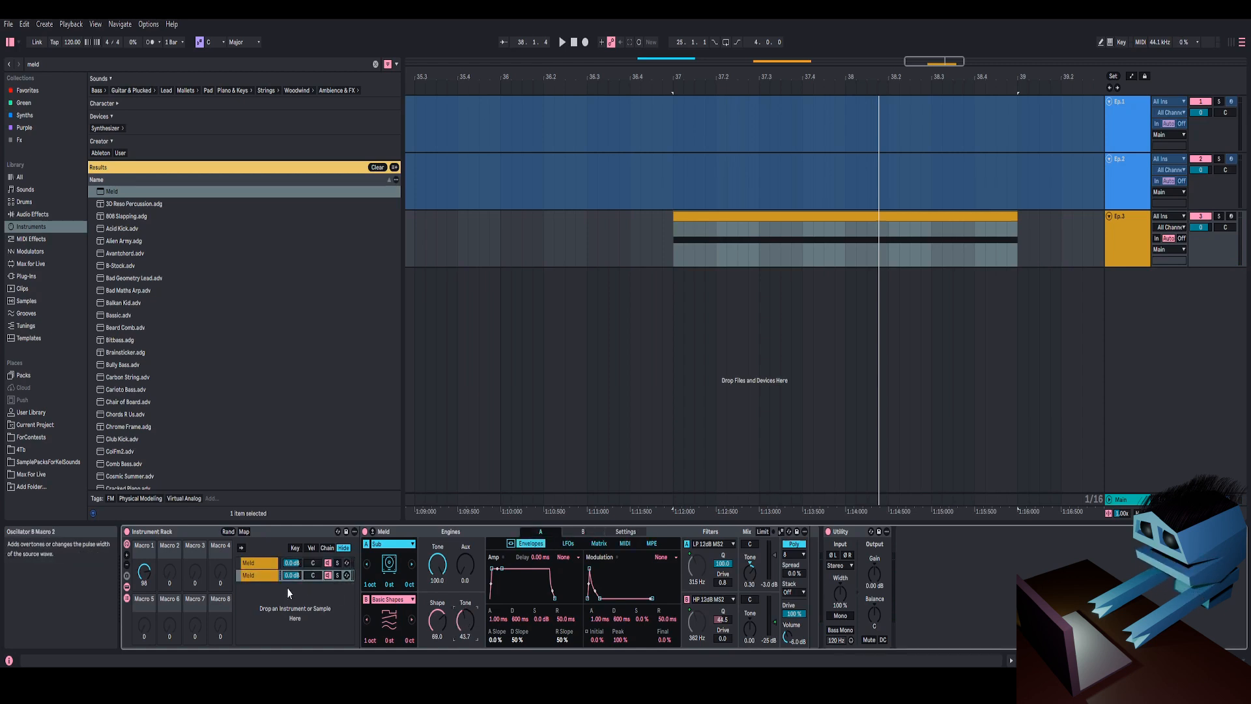
pyautogui.click(260, 564)
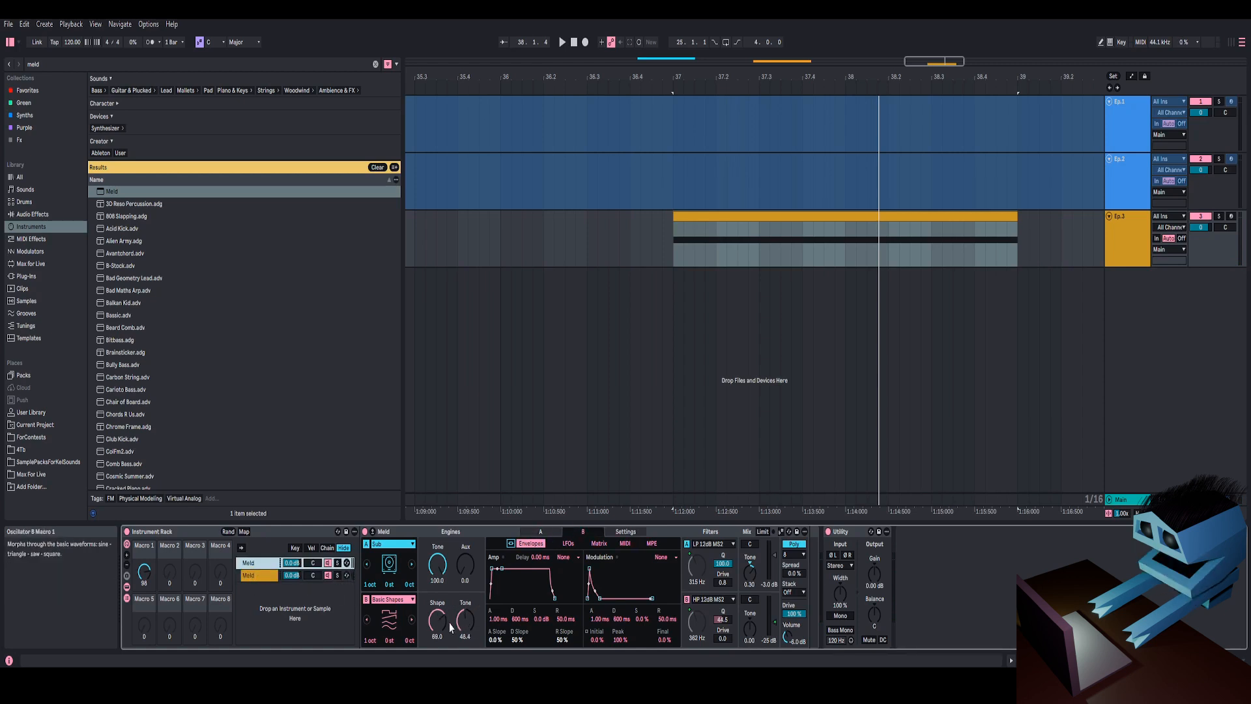
pyautogui.click(266, 572)
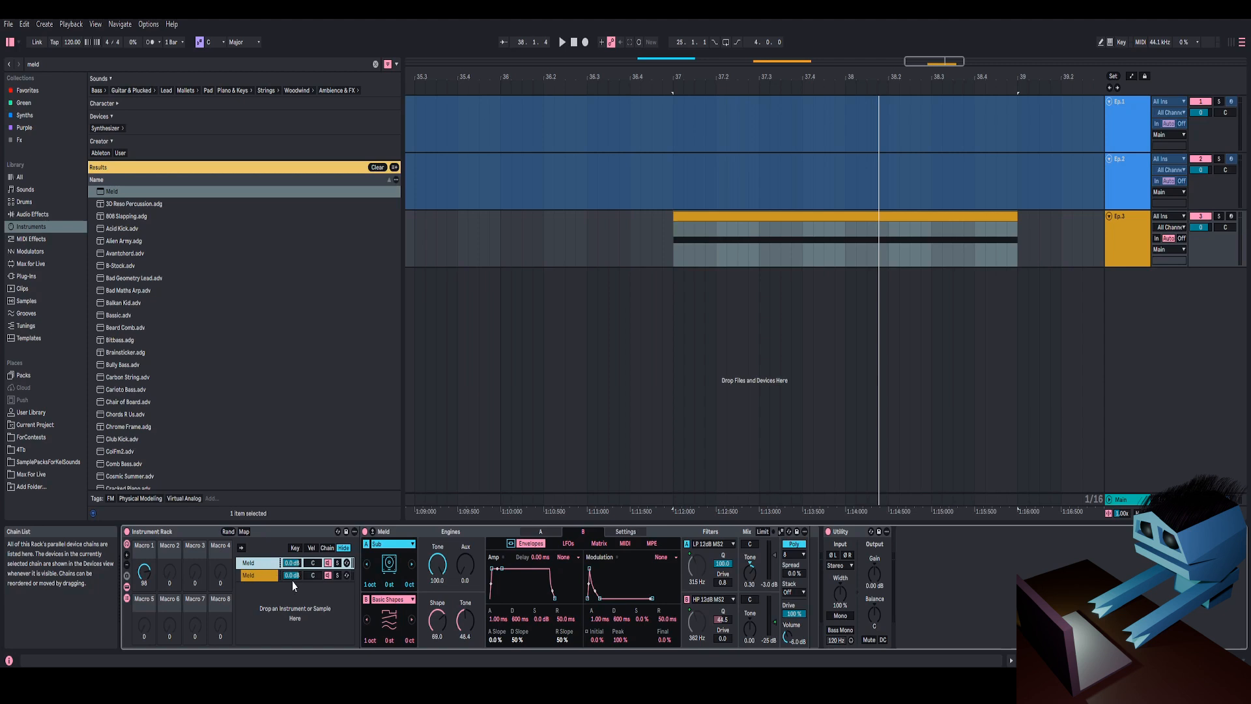
# Rename the two chains Meld 1 and Meld 2, and map engine B's Shape in both chains to Macro 2
pyautogui.rightClick(252, 563)
pyautogui.click(270, 432)
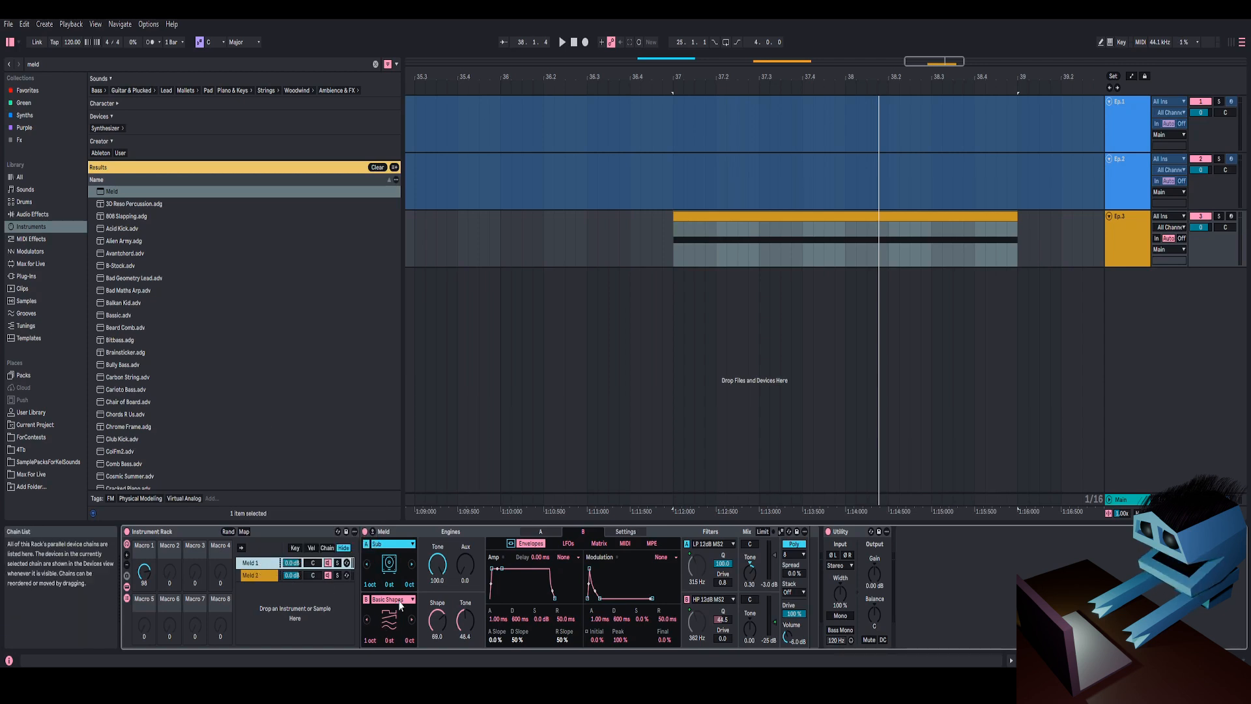
pyautogui.rightClick(439, 625)
pyautogui.click(482, 430)
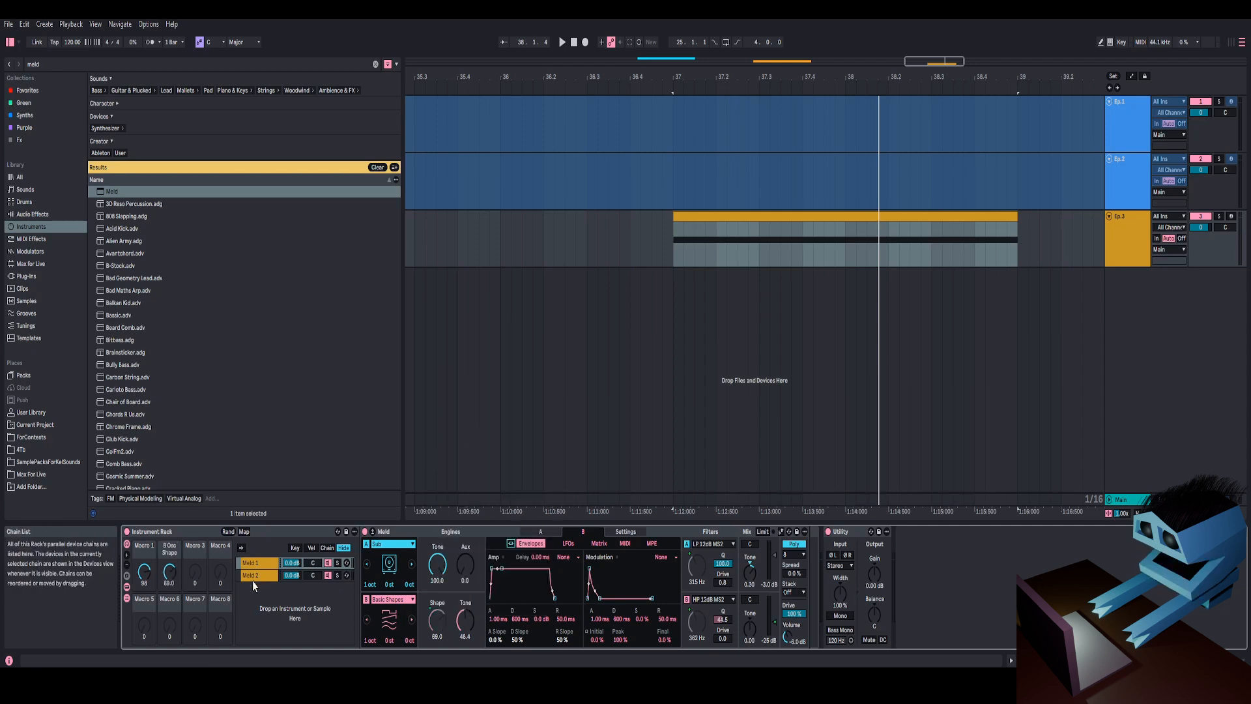
pyautogui.rightClick(444, 613)
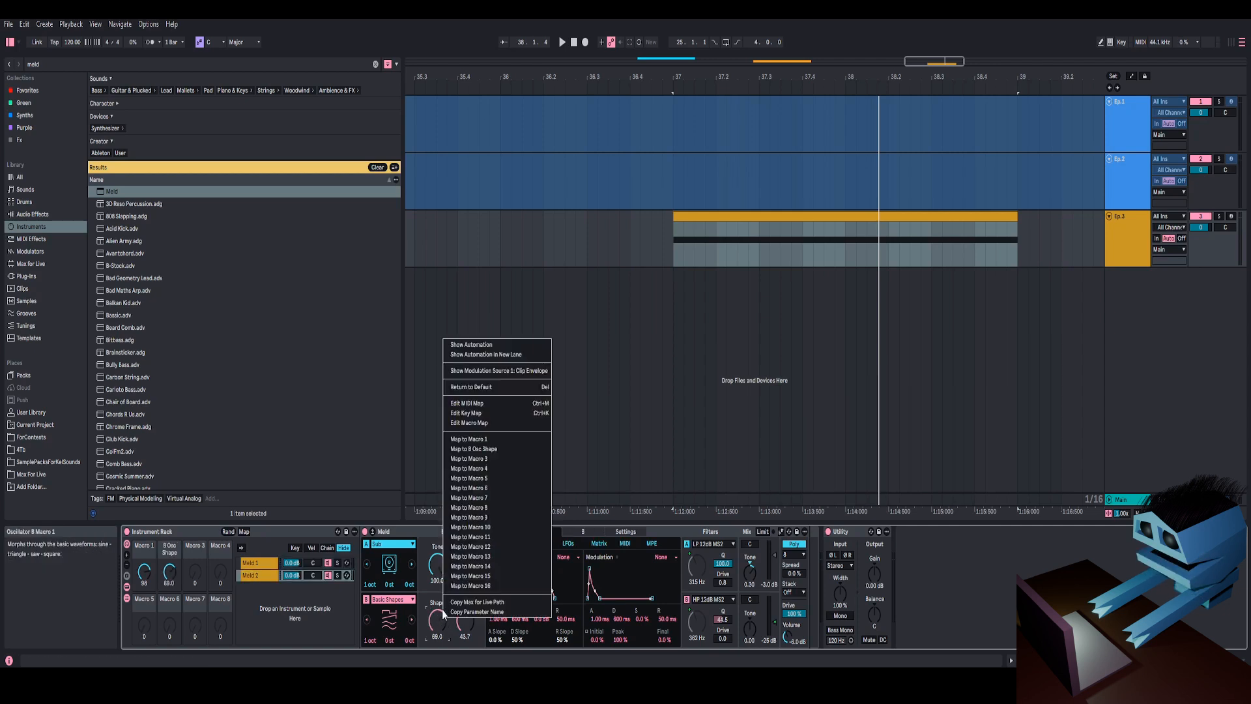
pyautogui.click(476, 450)
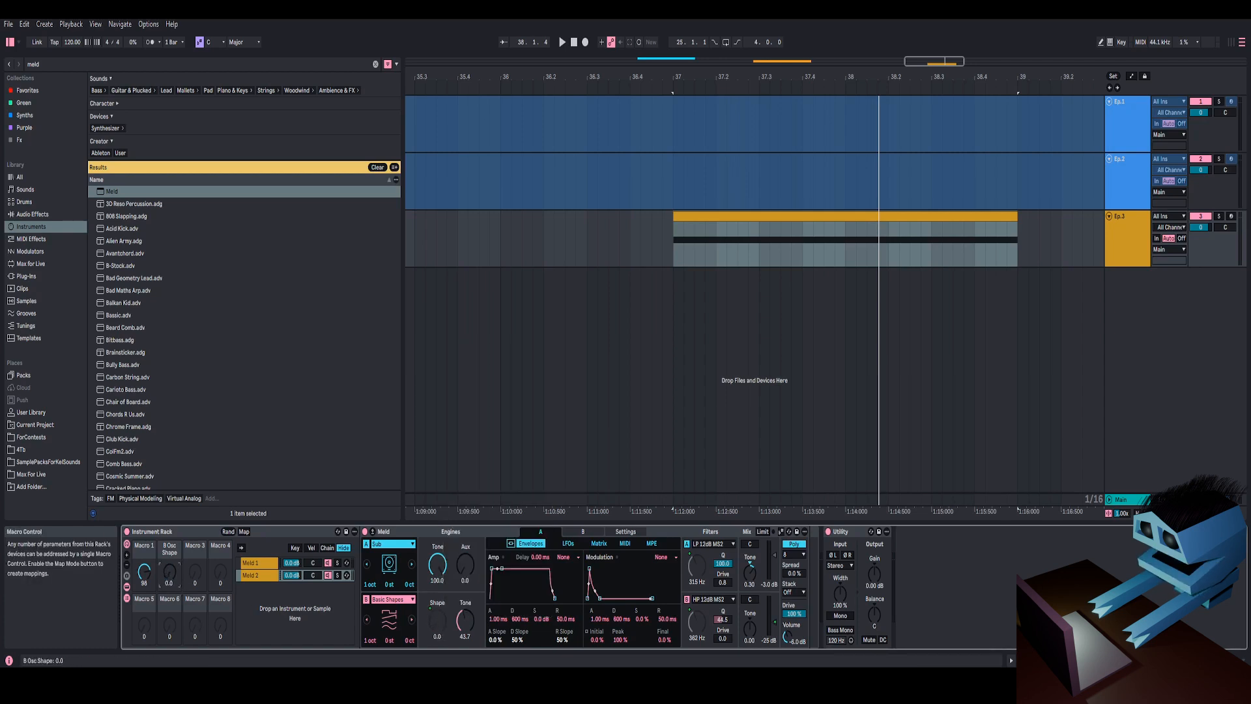
# Play the clip repeatedly while sweeping the B Osc Shape macro and Macro 1 to hear both controls on the layered chains
pyautogui.press('space')
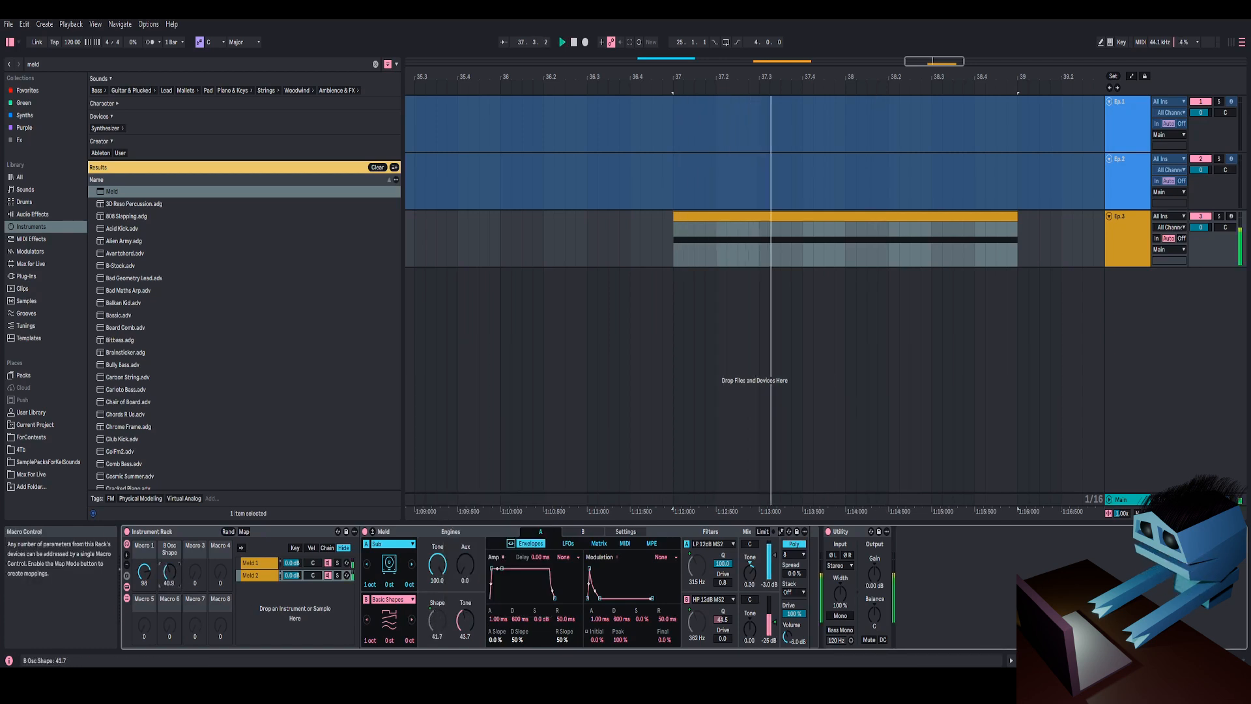
pyautogui.moveTo(169, 574); pyautogui.dragTo(169, 521)
pyautogui.moveTo(144, 573)
pyautogui.mouseDown()
pyautogui.moveTo(144, 607)
pyautogui.moveTo(144, 548)
pyautogui.moveTo(169, 554)
pyautogui.moveTo(169, 538)
pyautogui.moveTo(144, 625)
pyautogui.moveTo(144, 577)
pyautogui.moveTo(169, 606)
pyautogui.moveTo(144, 562)
pyautogui.moveTo(168, 559)
pyautogui.moveTo(144, 589)
pyautogui.mouseUp()
pyautogui.press('space')
pyautogui.press('space')
pyautogui.press('space')
pyautogui.press('space')
pyautogui.press('space')
pyautogui.press('space')
pyautogui.press('space')
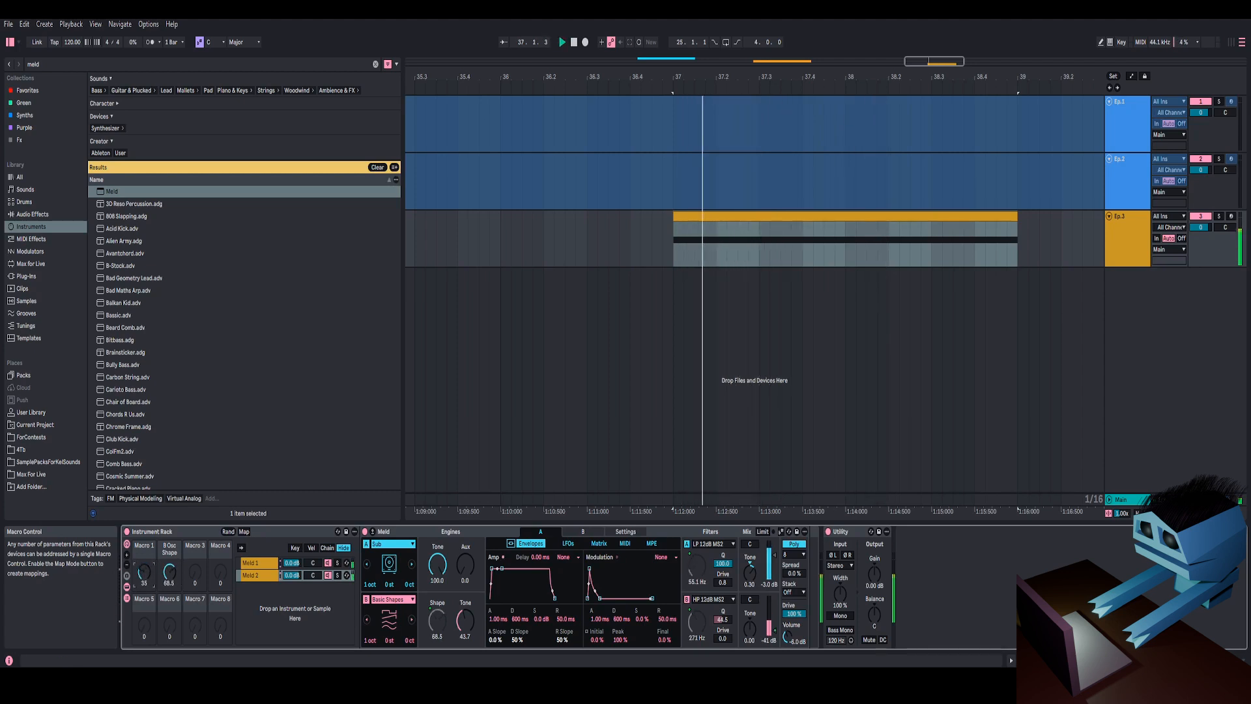
pyautogui.moveTo(144, 574)
pyautogui.mouseDown()
pyautogui.moveTo(144, 542)
pyautogui.moveTo(144, 561)
pyautogui.mouseUp()
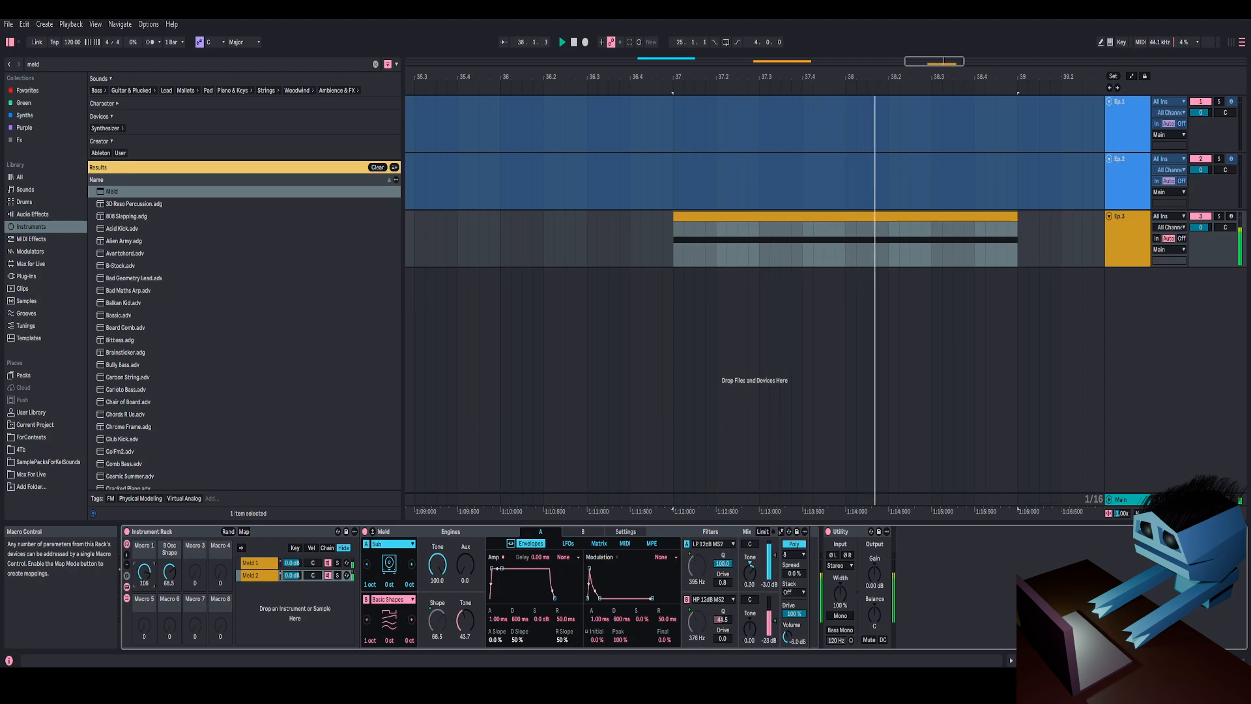
# Find Overdrive, add it ahead of Utility on the Ep.3 track, and set its Dry/Wet to about 23%
pyautogui.click(151, 64)
pyautogui.press('BackSpace')
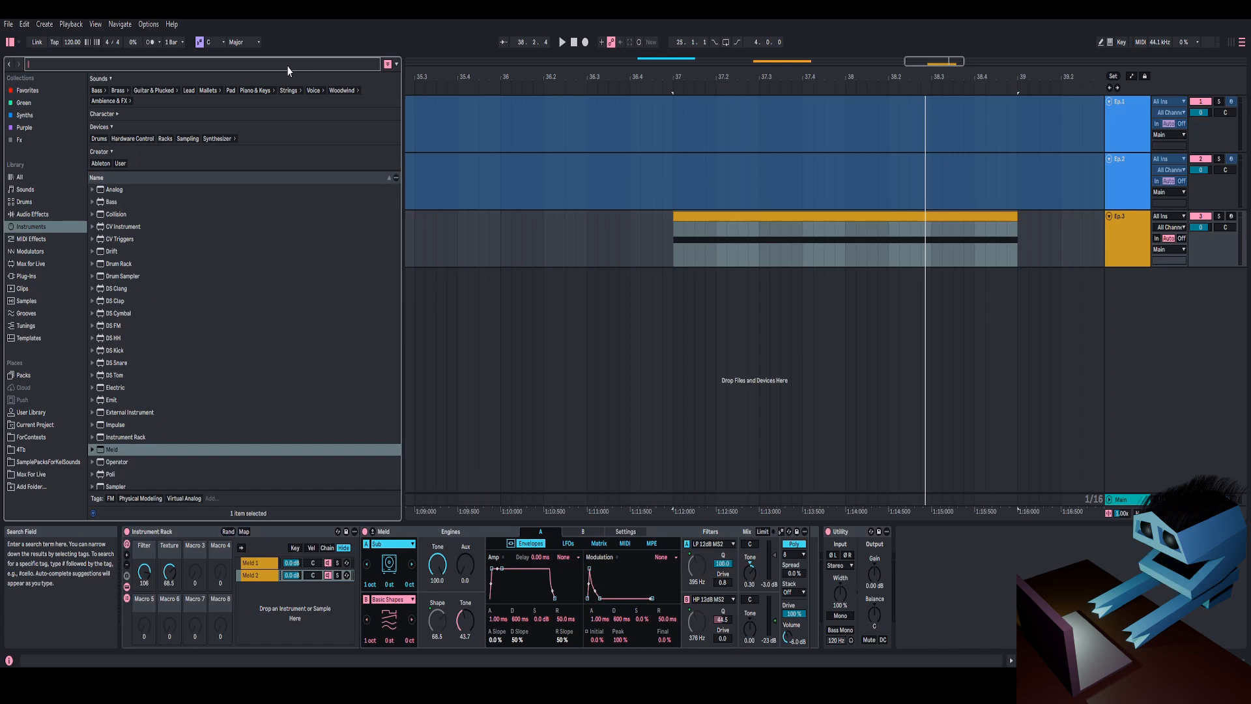
pyautogui.write('over')
pyautogui.press('Return')
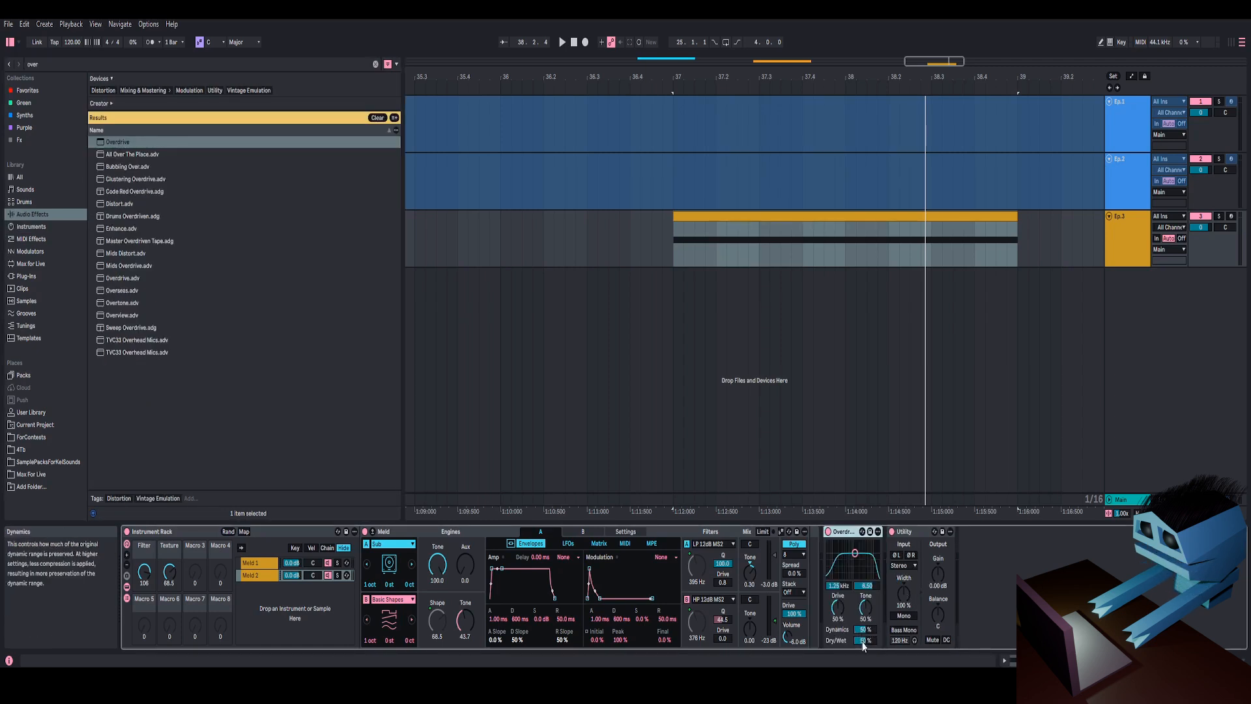
pyautogui.moveTo(866, 641); pyautogui.dragTo(866, 639)
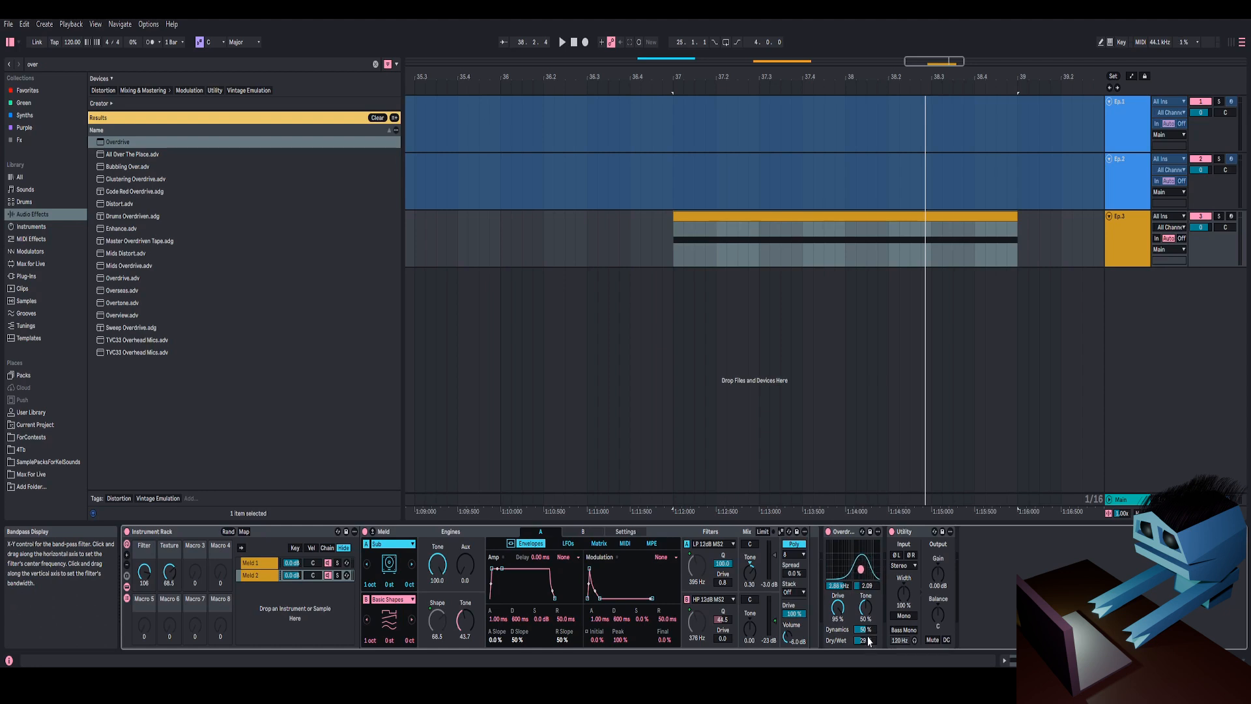
pyautogui.moveTo(869, 642); pyautogui.dragTo(869, 649)
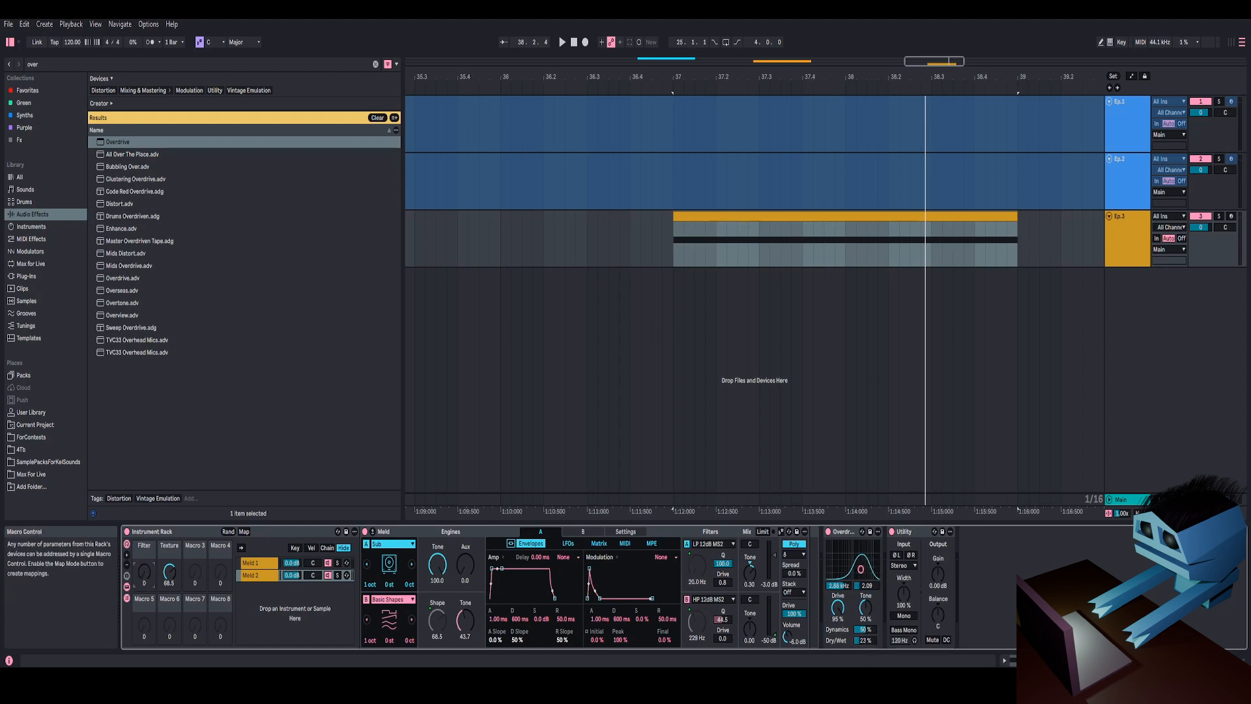
# Audition the overdriven bass while sweeping the Filter and Texture macros at low values
pyautogui.press('space')
pyautogui.moveTo(144, 572); pyautogui.dragTo(144, 631)
pyautogui.press('space')
pyautogui.press('space')
pyautogui.press('space')
pyautogui.press('space')
pyautogui.press('space')
pyautogui.press('space')
pyautogui.press('space')
pyautogui.press('space')
pyautogui.press('space')
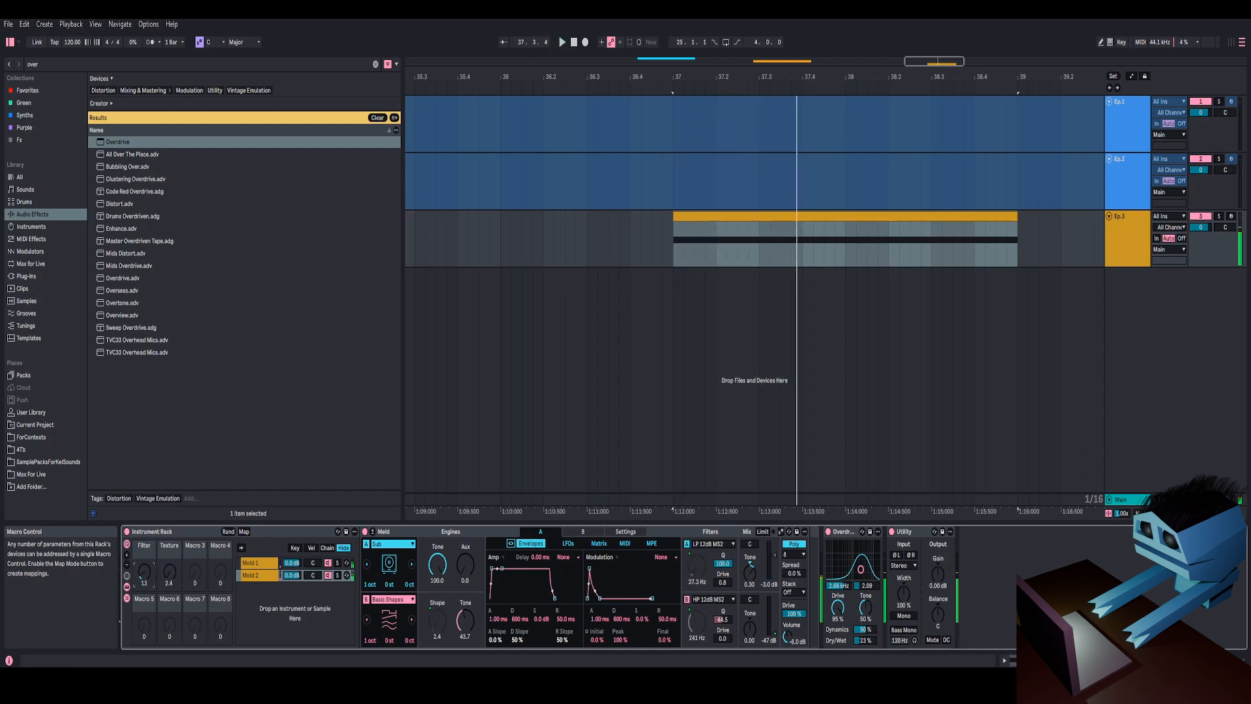
# Raise the Texture macro to 100 and bring the Filter macro up to about 106 during repeated playback
pyautogui.press('space')
pyautogui.moveTo(144, 572); pyautogui.dragTo(169, 491)
pyautogui.press('space')
pyautogui.press('space')
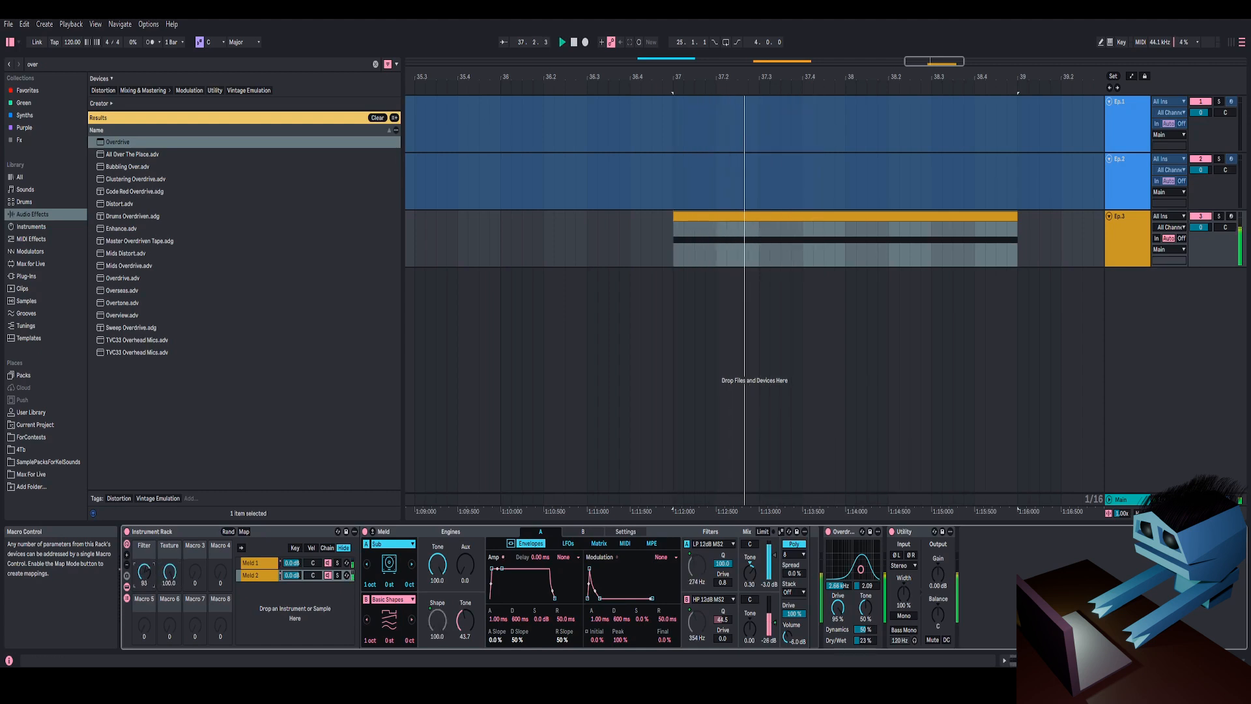
pyautogui.press('space')
pyautogui.press('space')
pyautogui.moveTo(148, 573); pyautogui.dragTo(144, 559)
pyautogui.press('space')
pyautogui.press('space')
pyautogui.press('space')
pyautogui.press('space')
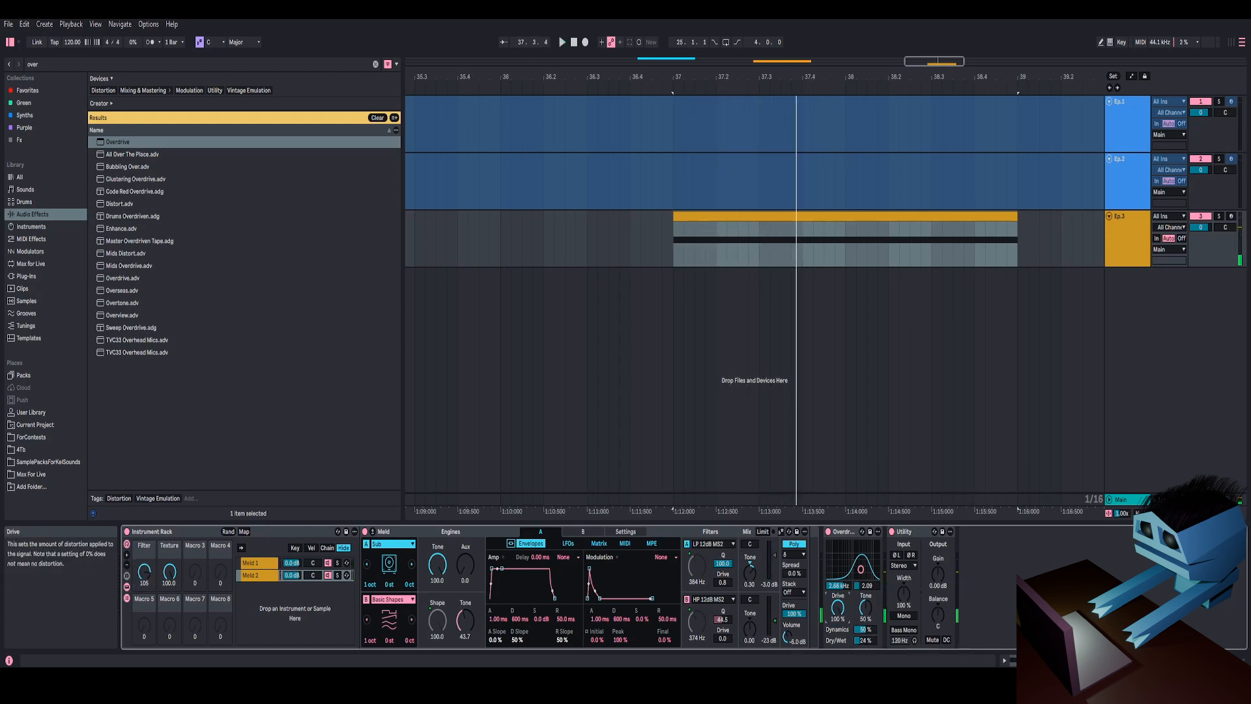
# Set the Overdrive to about 79% Drive and 28% Dry/Wet, and sweep the Filter macro up to 127 during playback
pyautogui.moveTo(859, 642); pyautogui.dragTo(859, 639)
pyautogui.press('space')
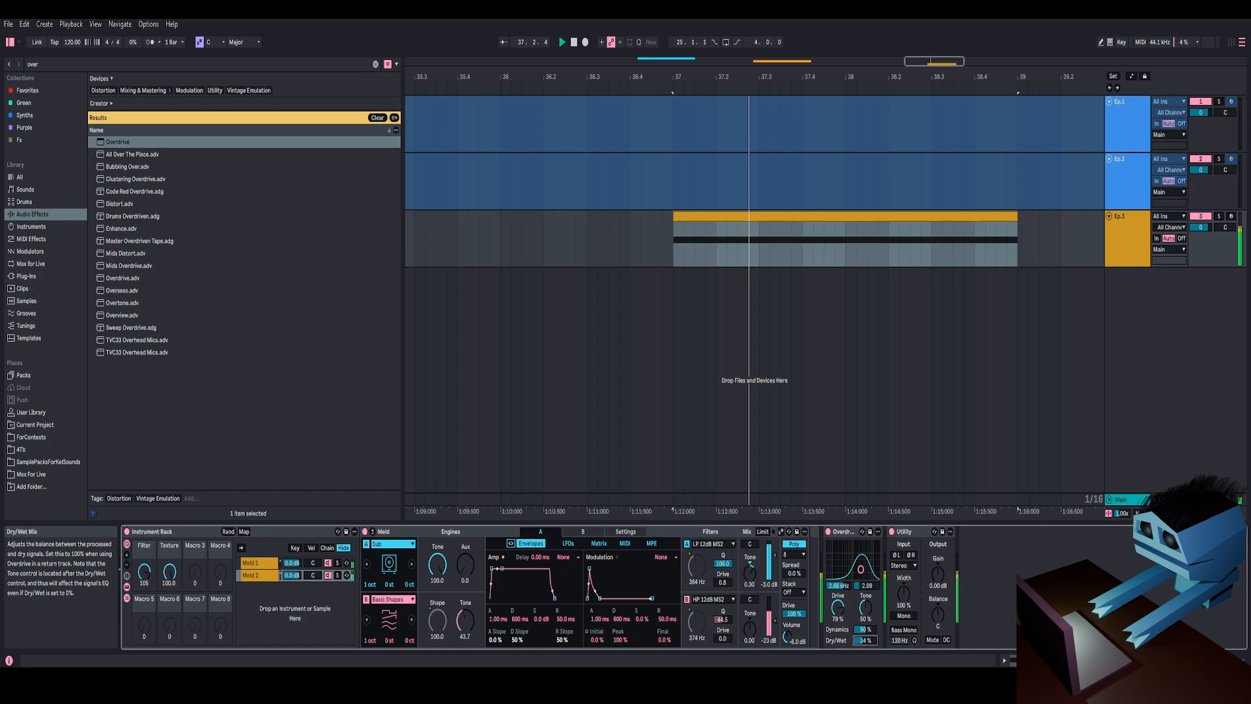
pyautogui.press('space')
pyautogui.press('space')
pyautogui.moveTo(144, 572); pyautogui.dragTo(144, 565)
pyautogui.press('space')
pyautogui.press('space')
pyautogui.press('space')
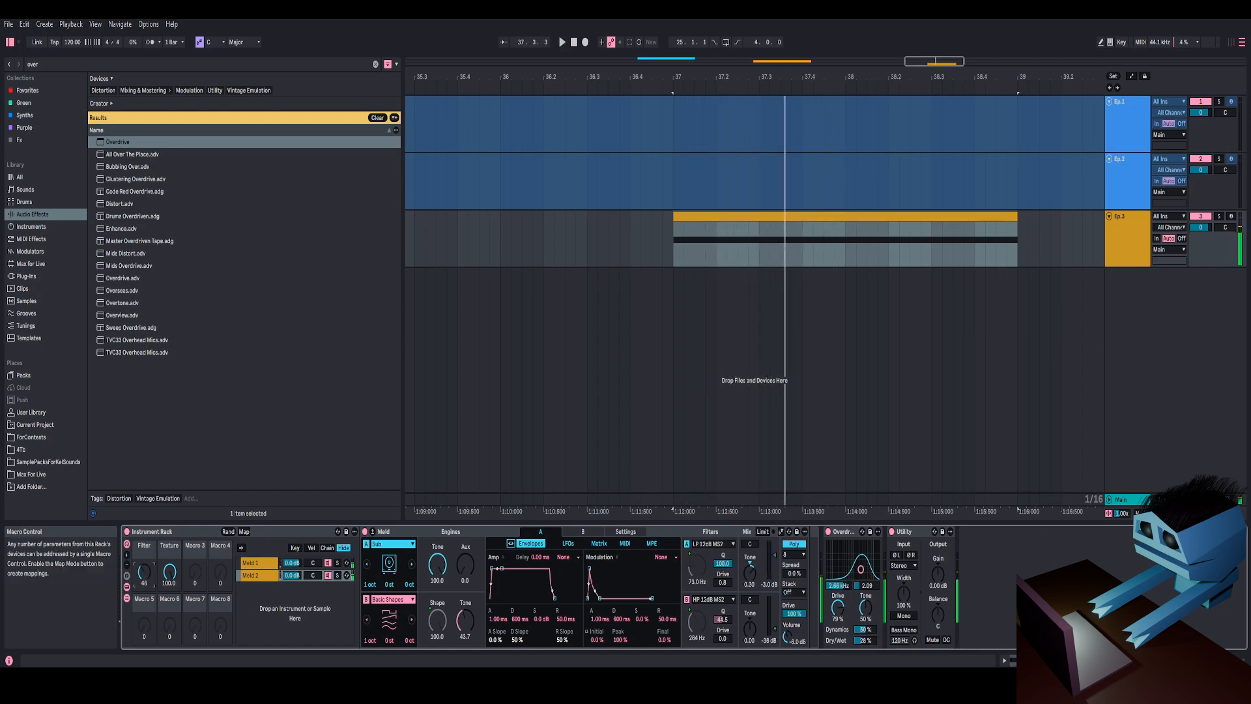
pyautogui.press('space')
pyautogui.press('space')
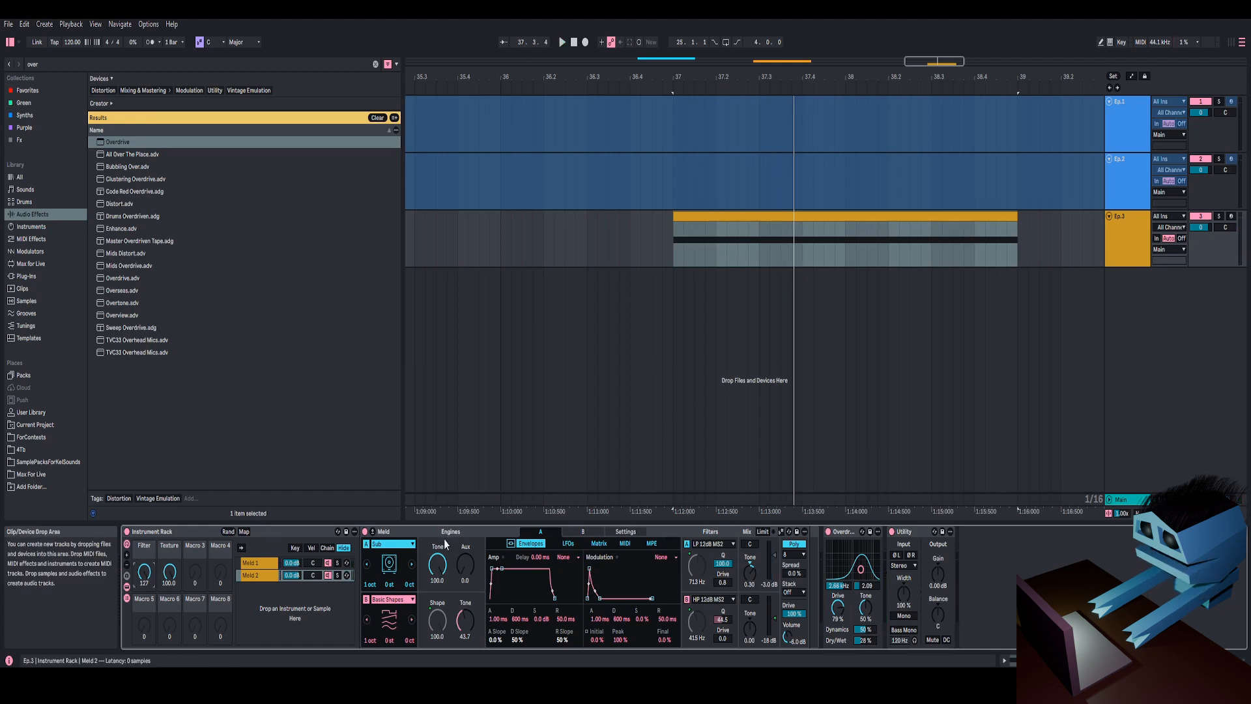
# Compare the settings of the Meld 1 and Meld 2 chains and sweep the Filter macro down during playback
pyautogui.click(264, 564)
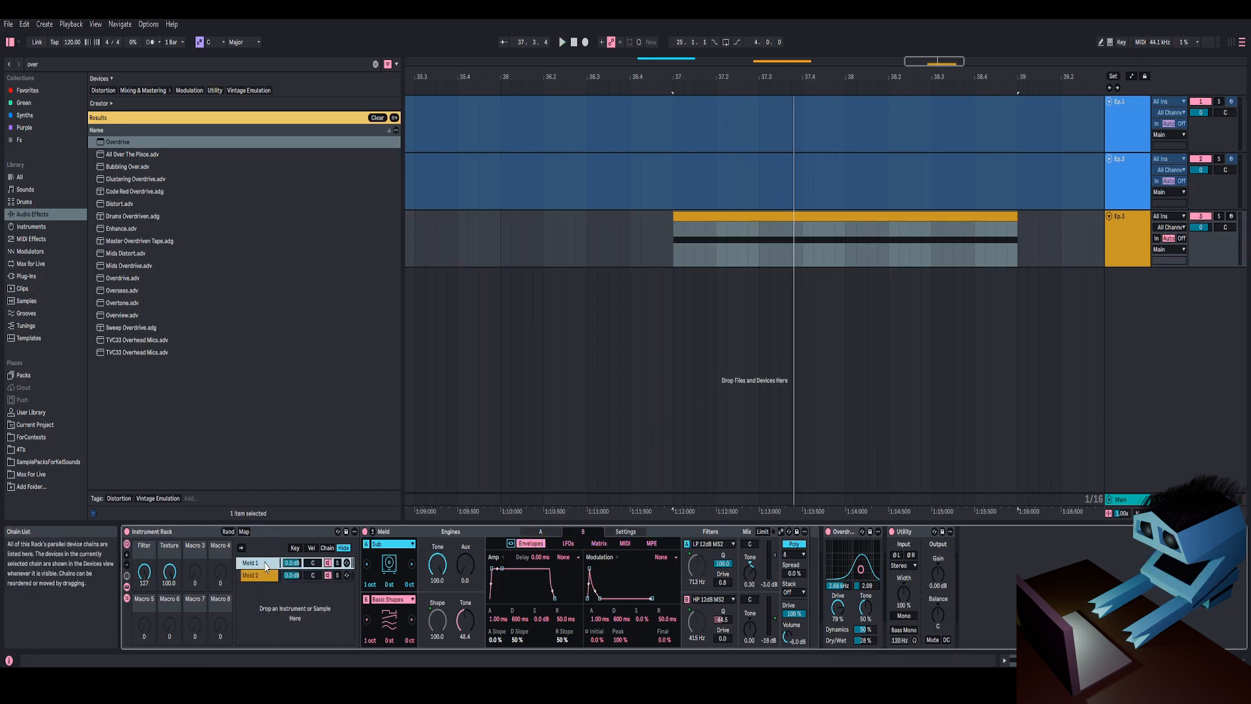
pyautogui.click(266, 578)
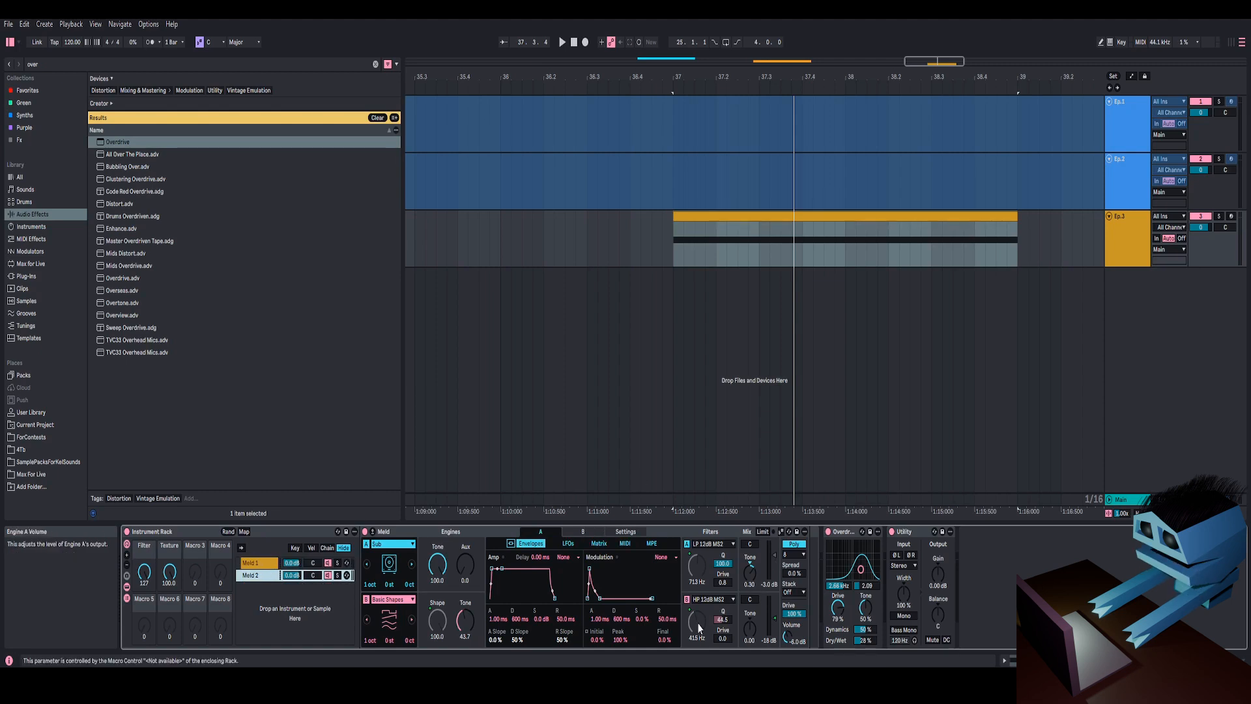
pyautogui.click(271, 565)
pyautogui.click(271, 575)
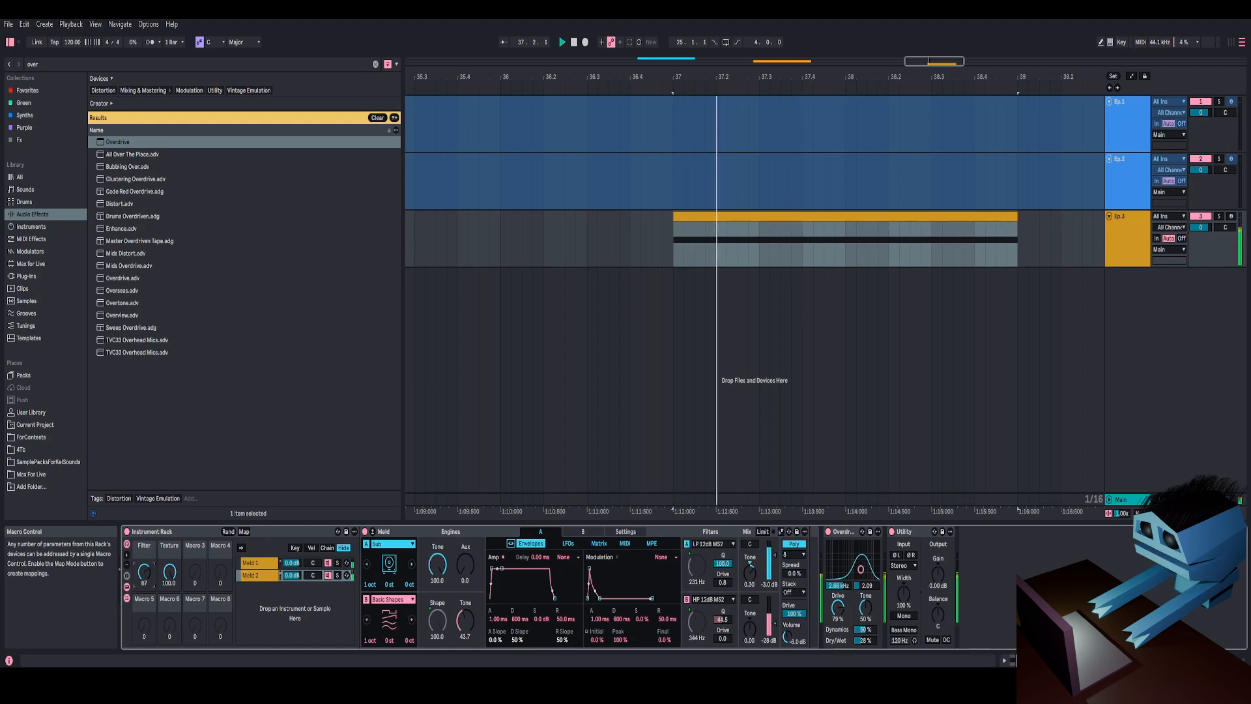
pyautogui.moveTo(148, 581); pyautogui.dragTo(148, 626)
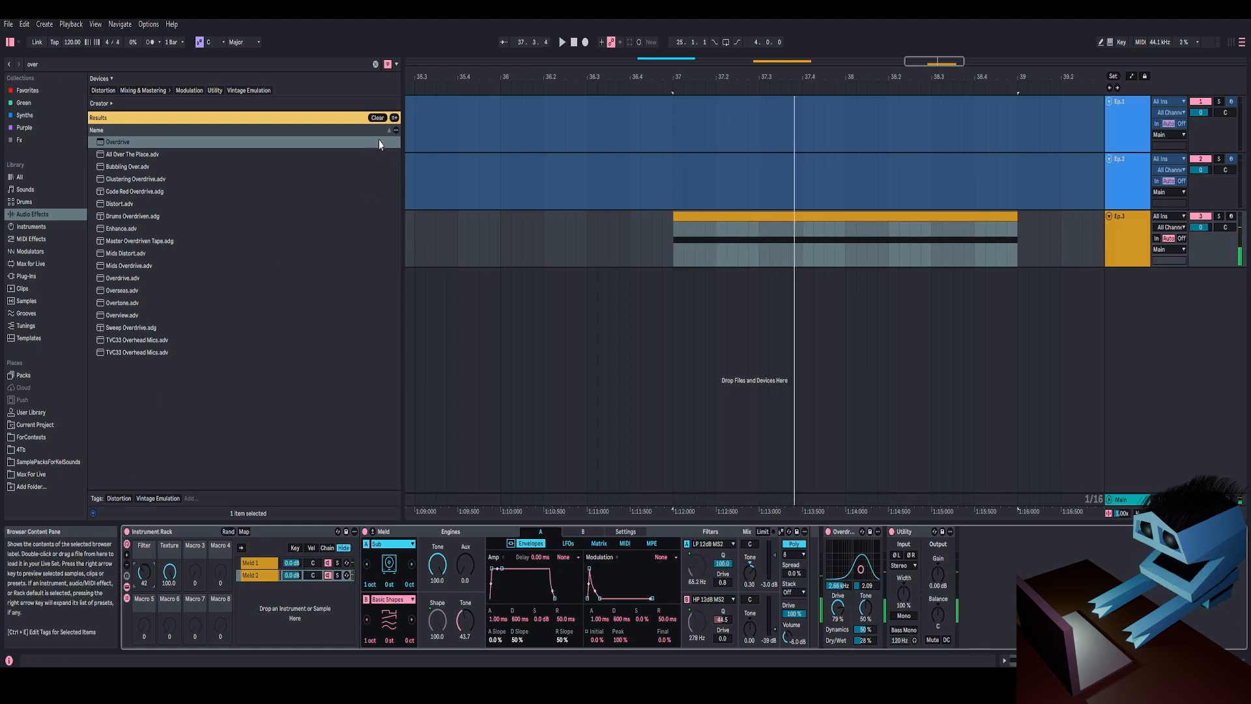
# Add an Auto Filter between the Overdrive and Utility, and set it to a band-pass type at 20 Hz with 41% resonance
pyautogui.click(378, 117)
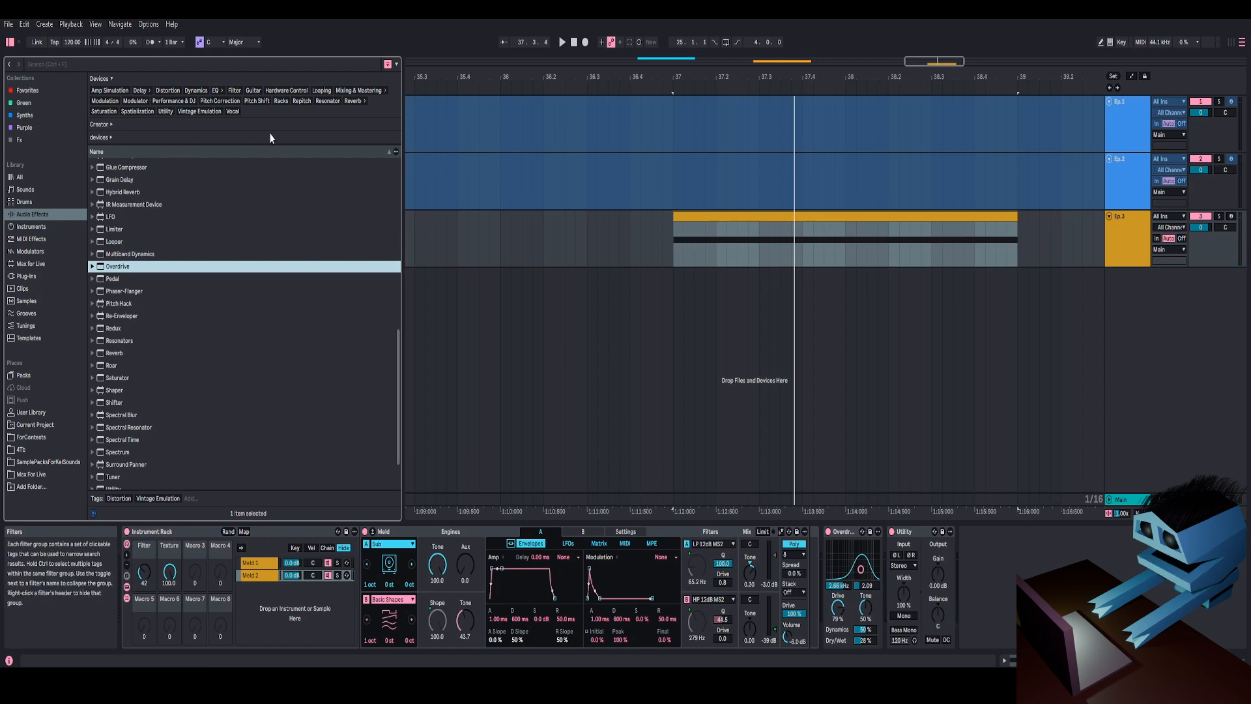
pyautogui.click(299, 65)
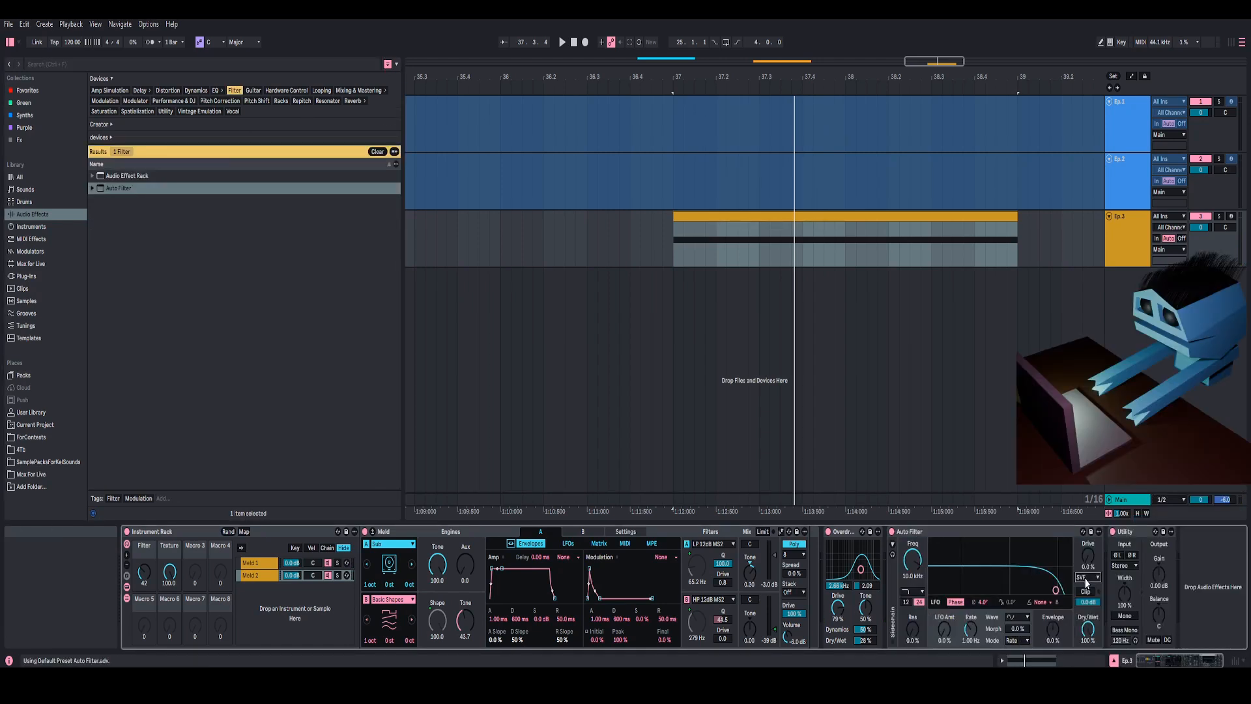
pyautogui.click(920, 592)
pyautogui.click(917, 515)
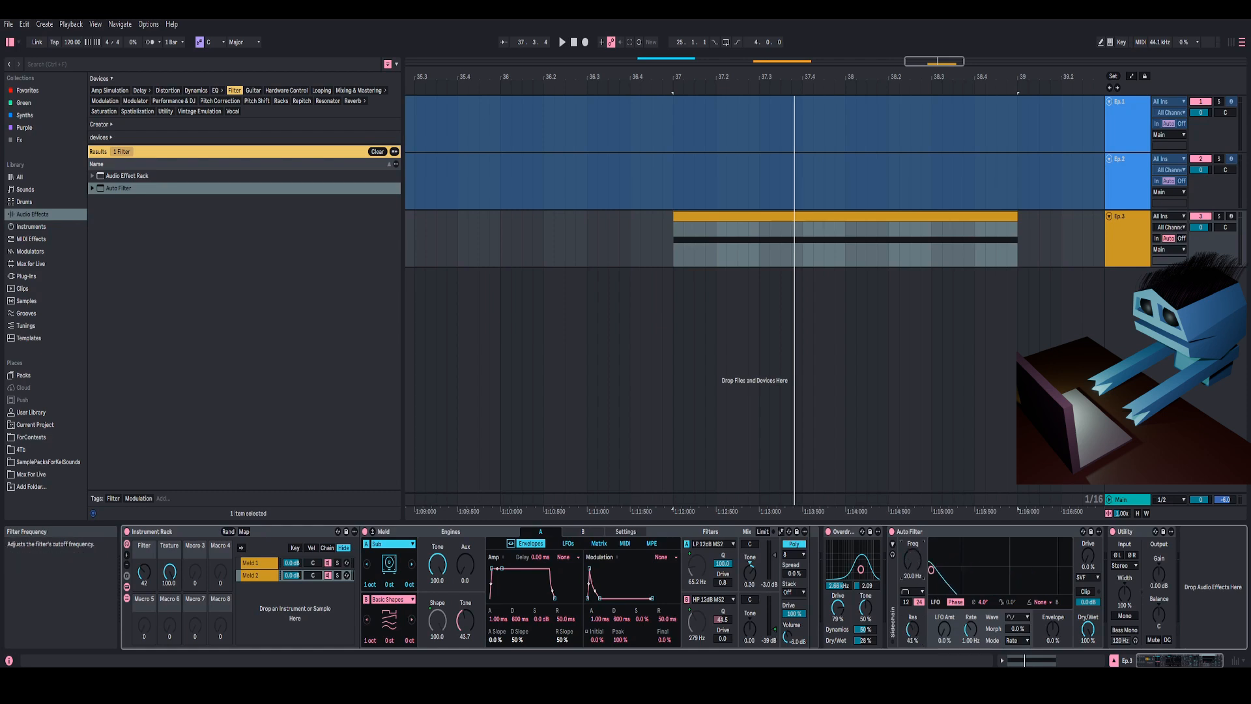
# Group the Instrument Rack, Overdrive, Auto Filter and Utility into a new outer Instrument Rack
pyautogui.rightClick(918, 565)
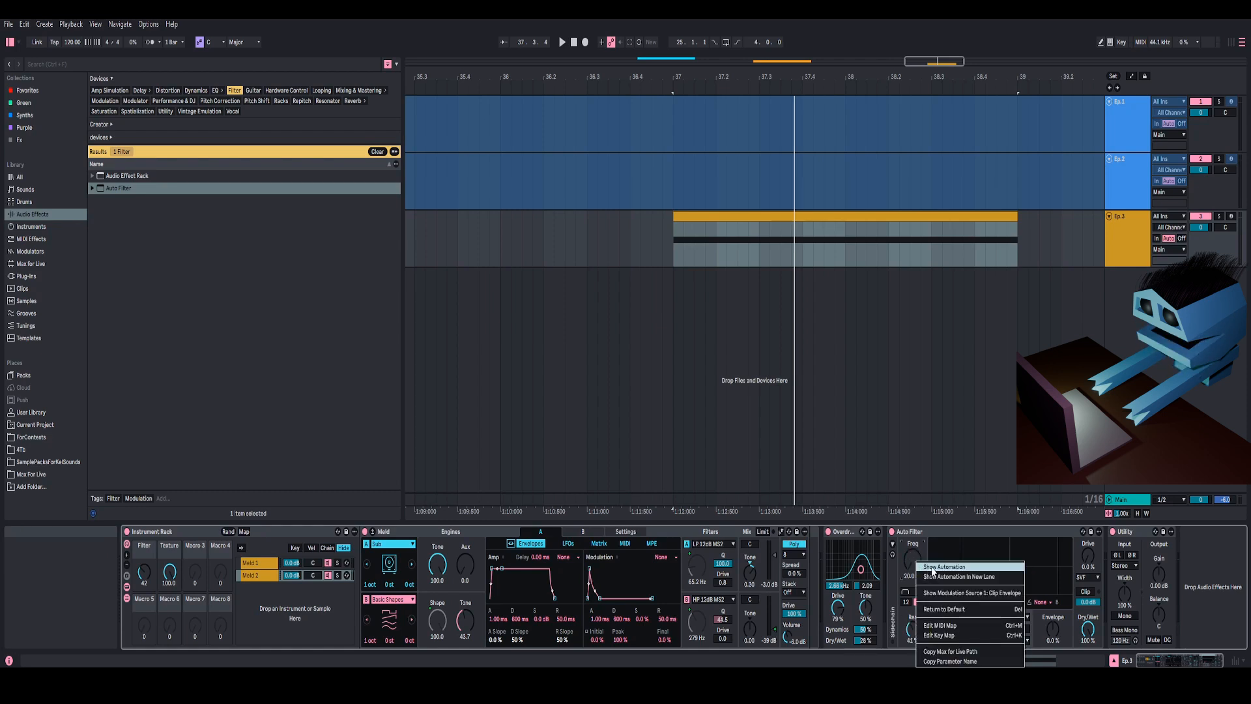
pyautogui.click(922, 533)
pyautogui.click(145, 533)
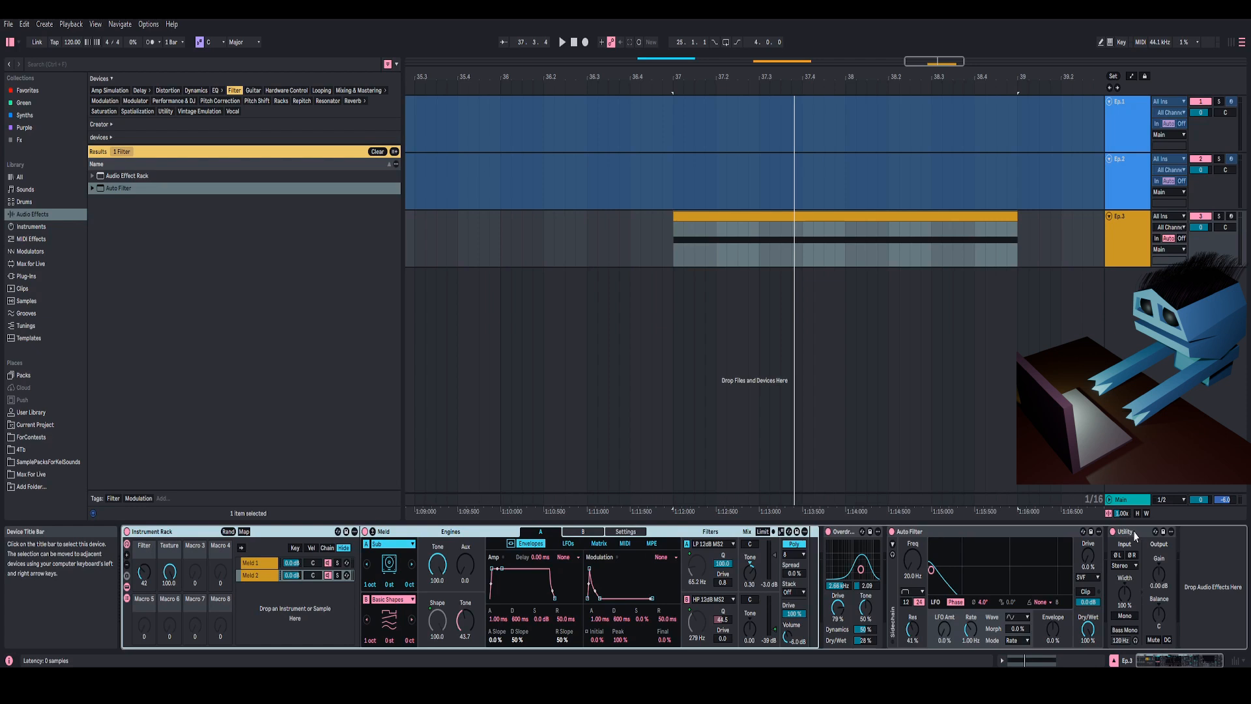
pyautogui.hotkey('ctrl', 'g')
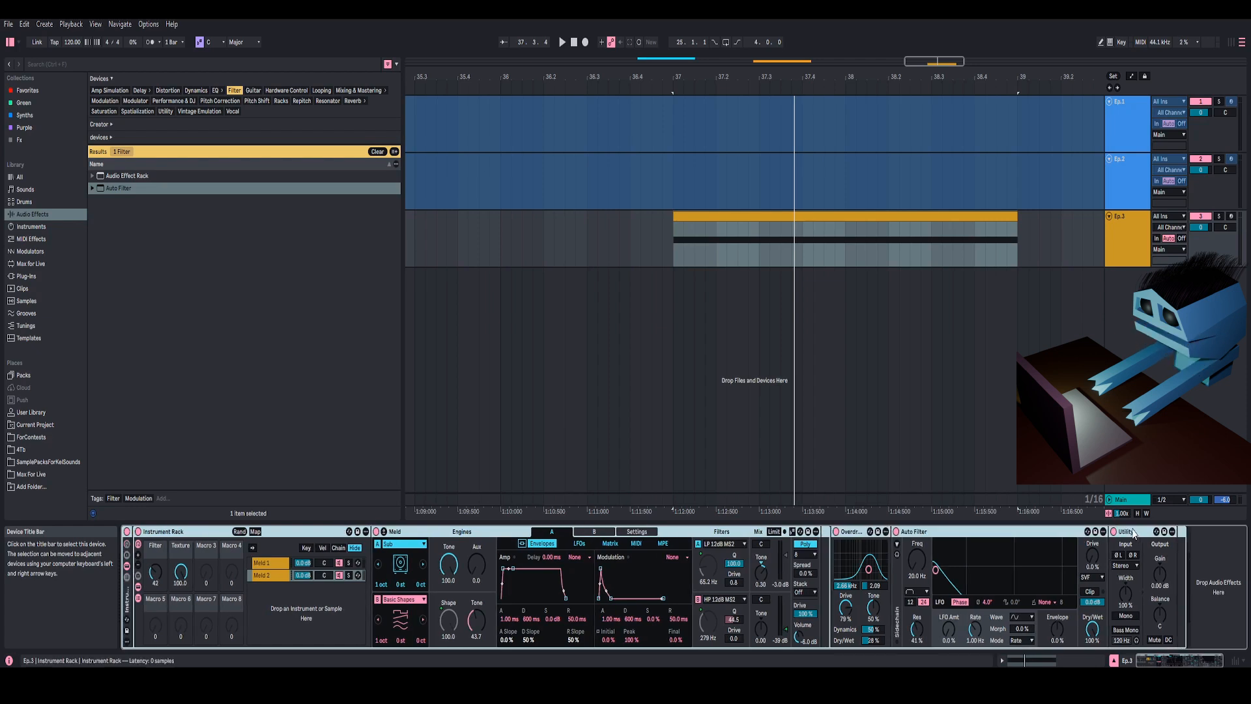
pyautogui.rightClick(916, 563)
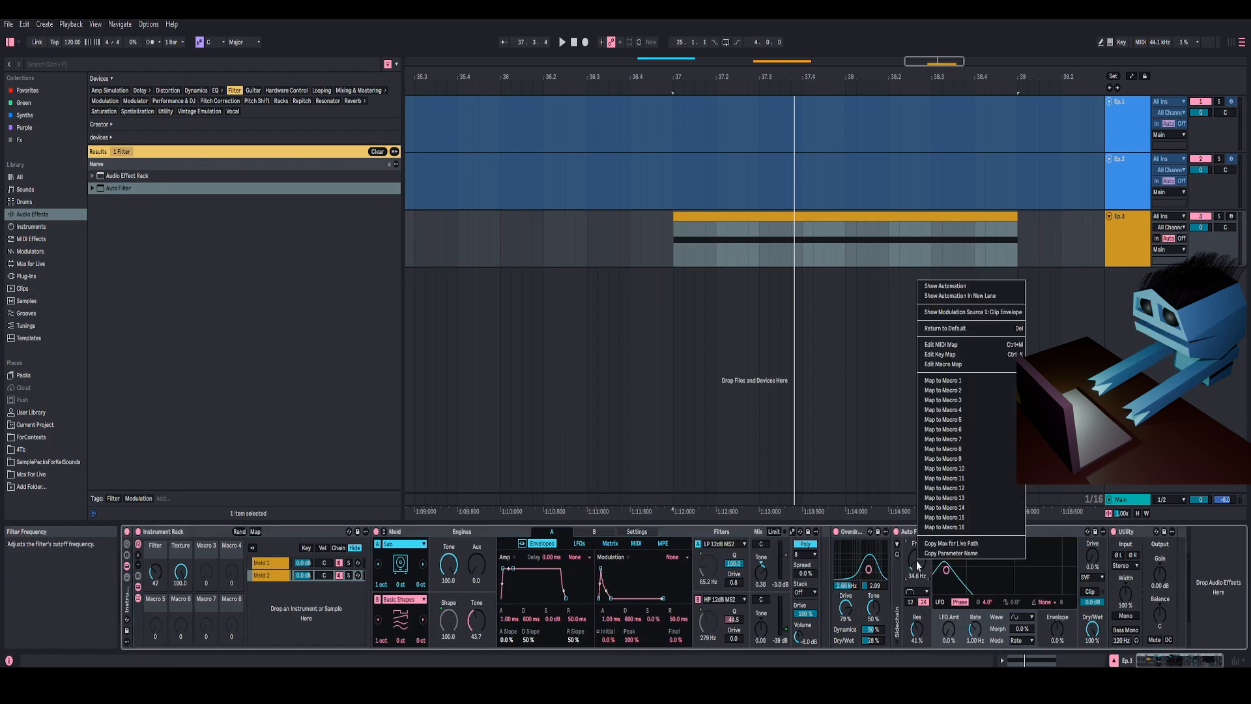
pyautogui.click(945, 381)
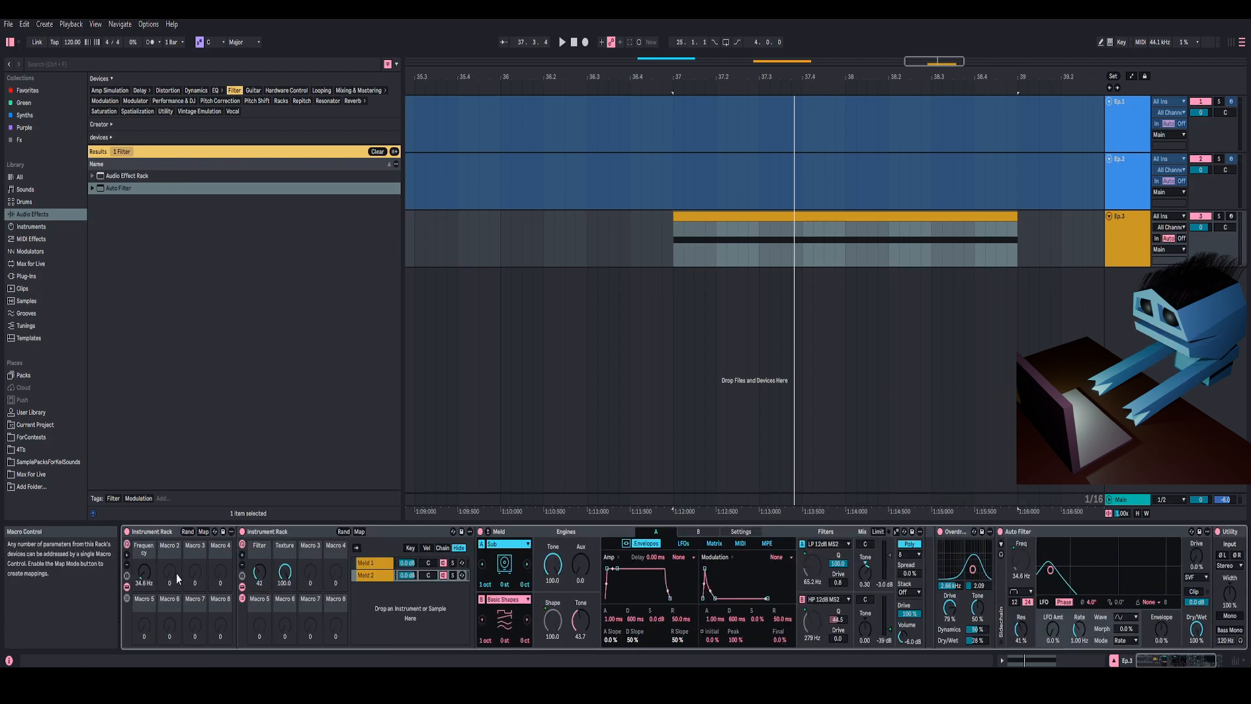
pyautogui.rightClick(146, 574)
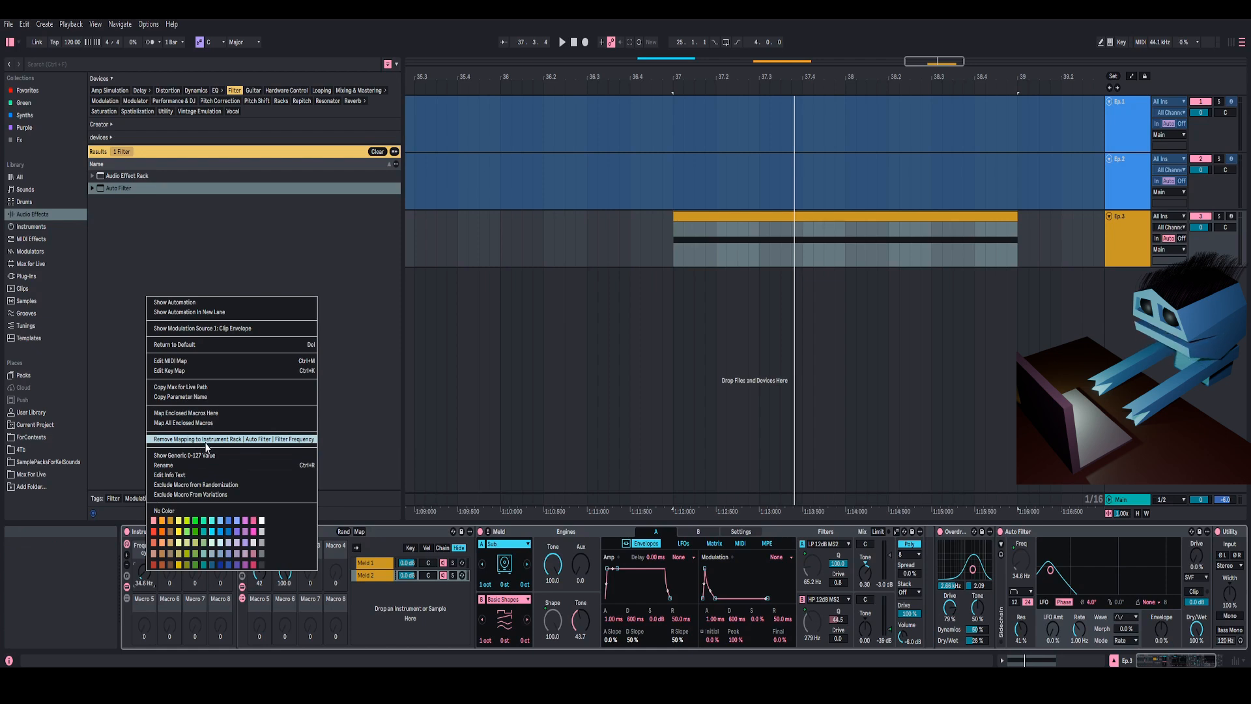
pyautogui.click(206, 438)
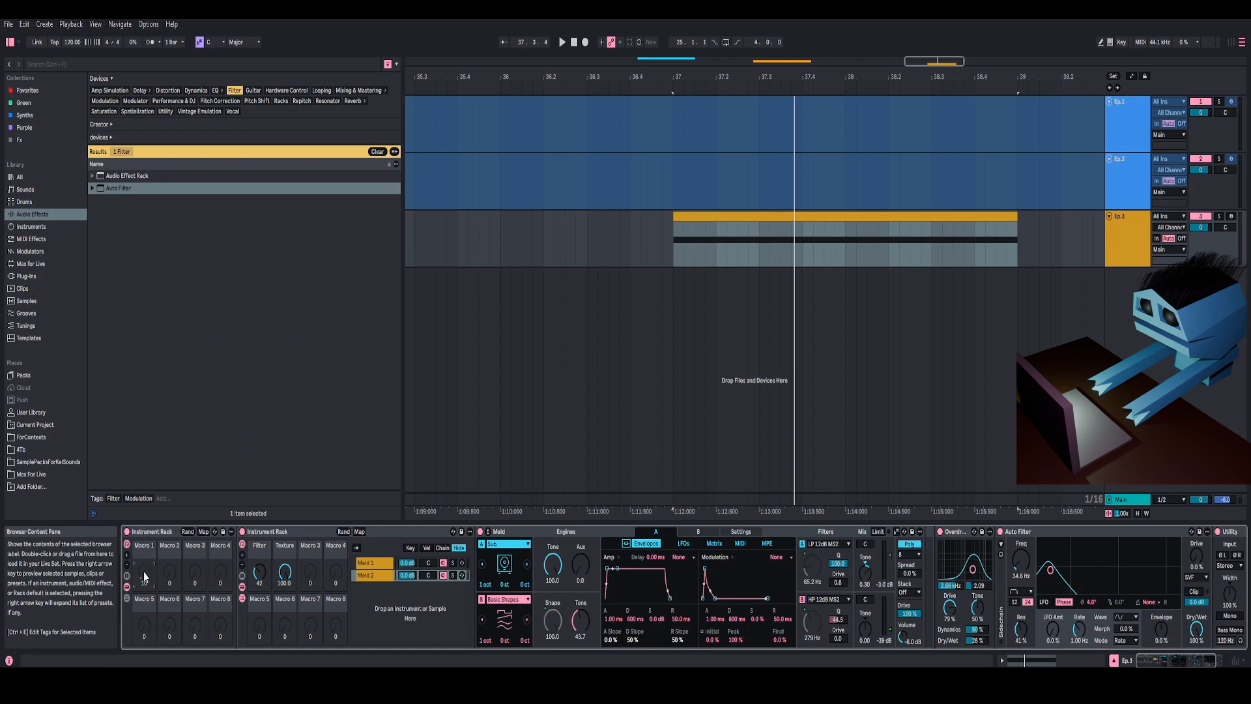
# Map the inner rack's Filter and Texture macros to outer Macros 1 and 2, and sweep both down to 0 during playback
pyautogui.rightClick(263, 580)
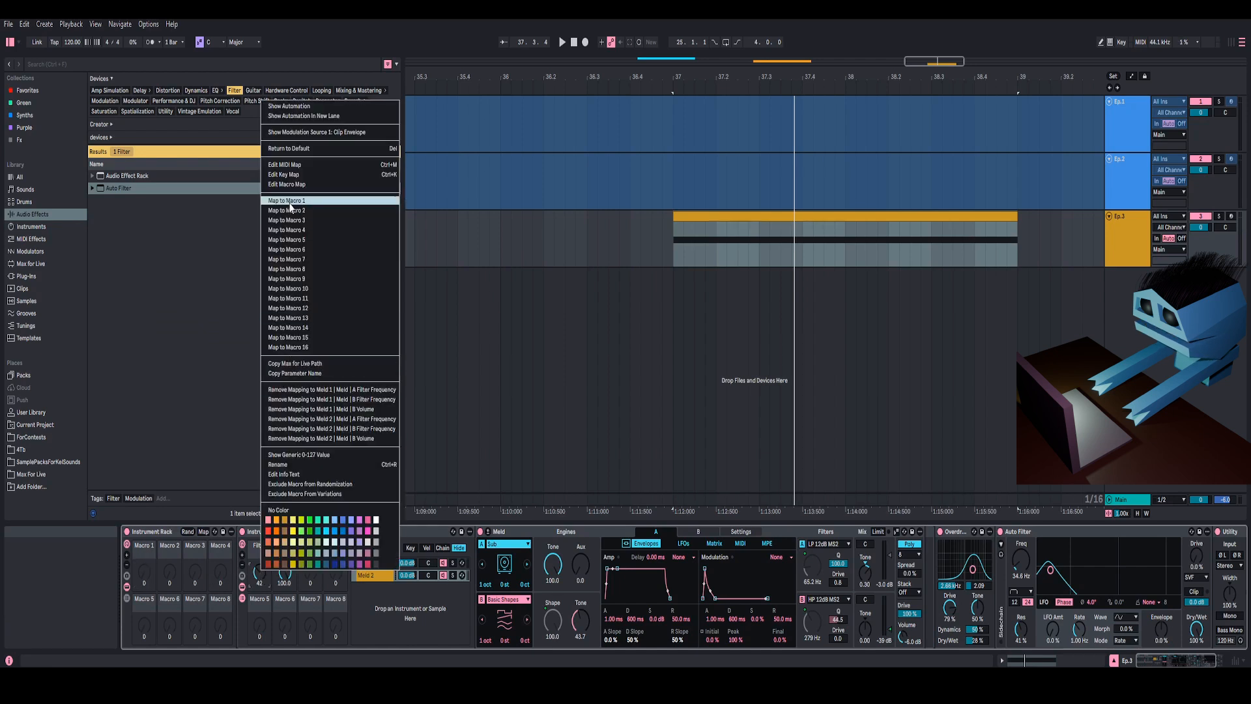
pyautogui.click(290, 205)
pyautogui.rightClick(285, 576)
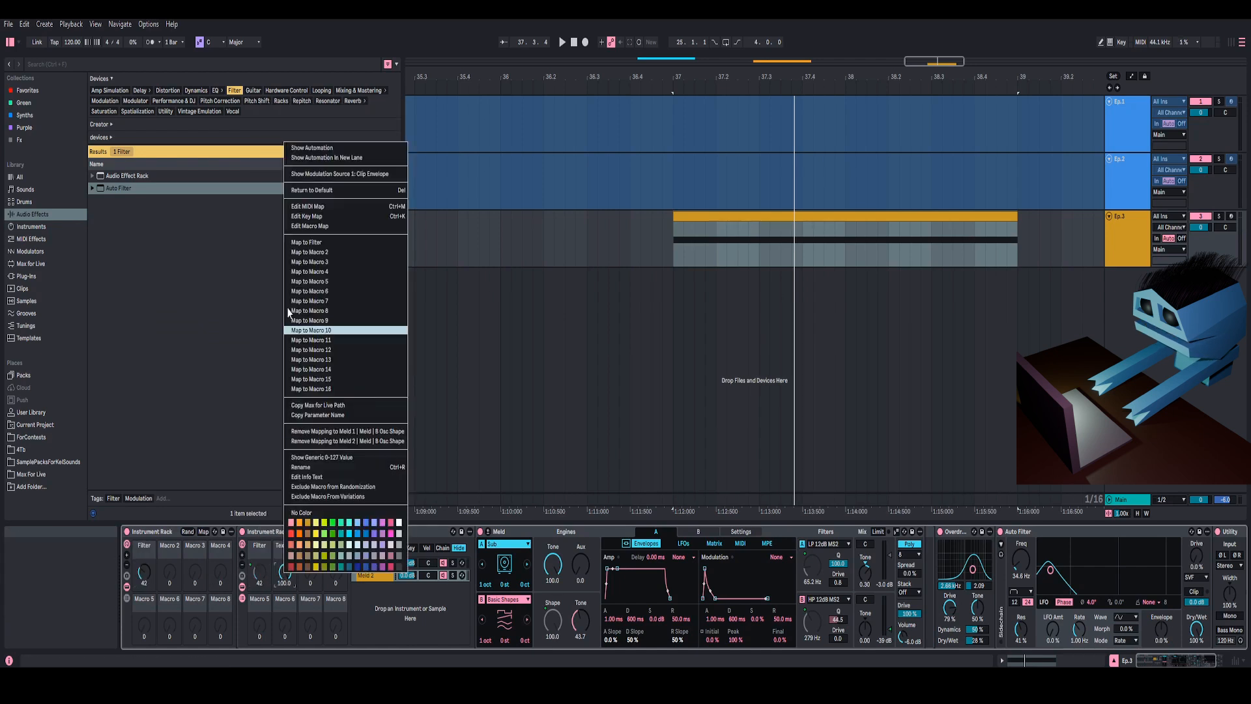
pyautogui.click(300, 253)
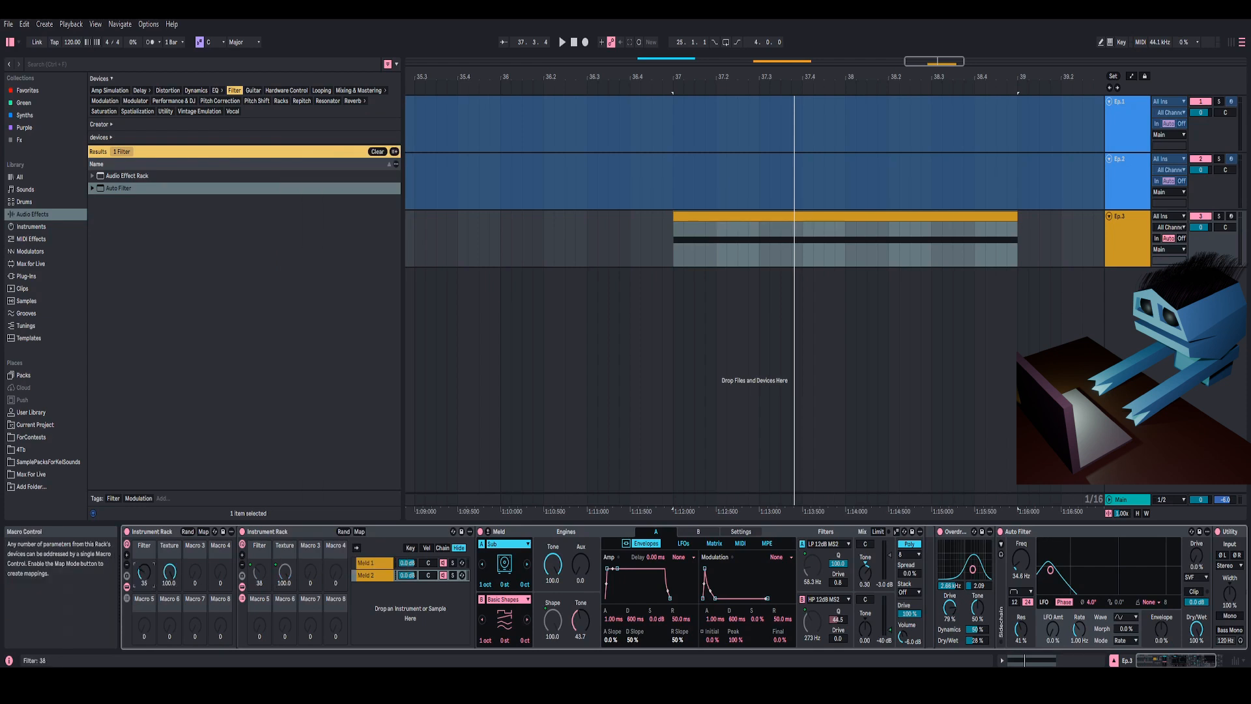
pyautogui.press('space')
pyautogui.moveTo(144, 573)
pyautogui.mouseDown()
pyautogui.moveTo(145, 548)
pyautogui.moveTo(144, 585)
pyautogui.mouseUp()
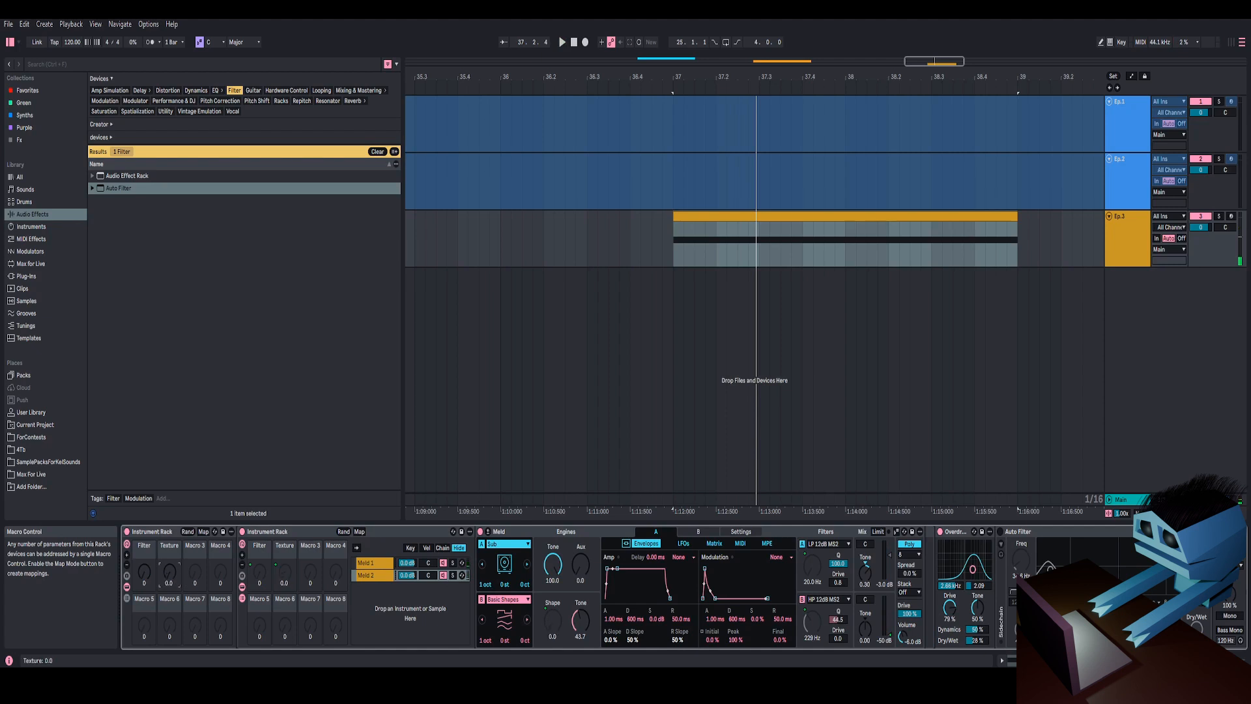
pyautogui.rightClick(1022, 558)
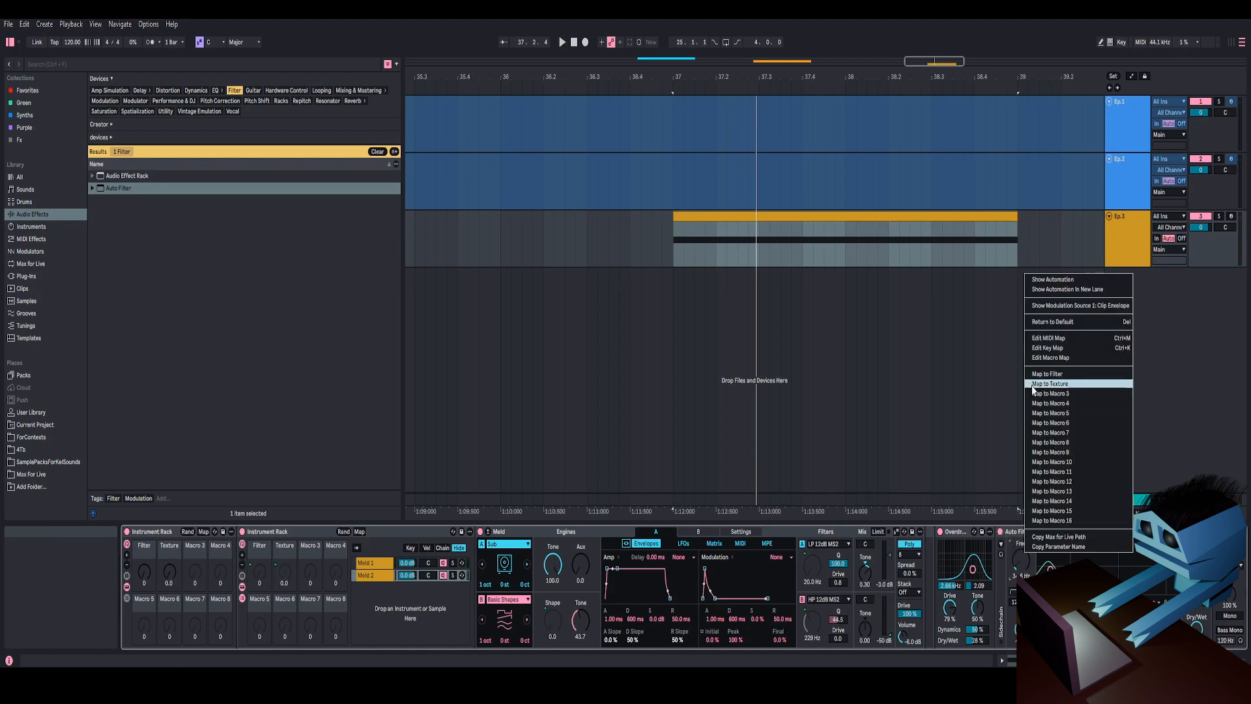
pyautogui.click(1056, 395)
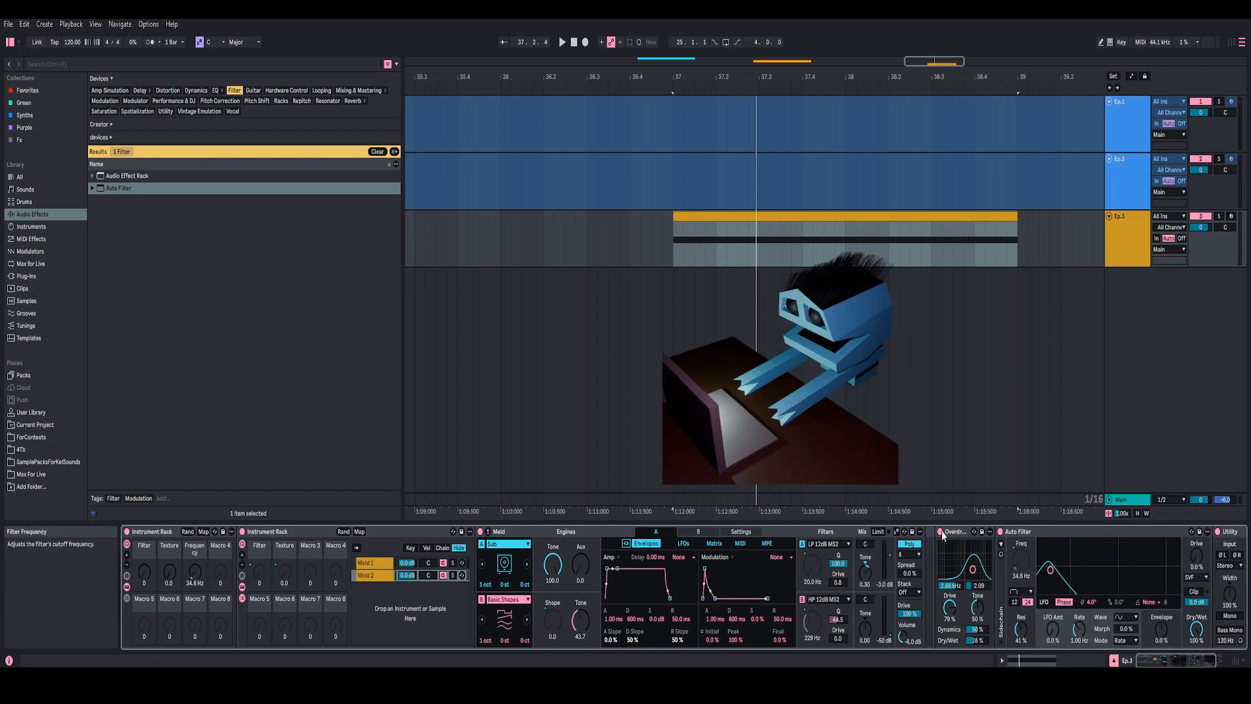
pyautogui.rightClick(1021, 560)
pyautogui.click(1047, 401)
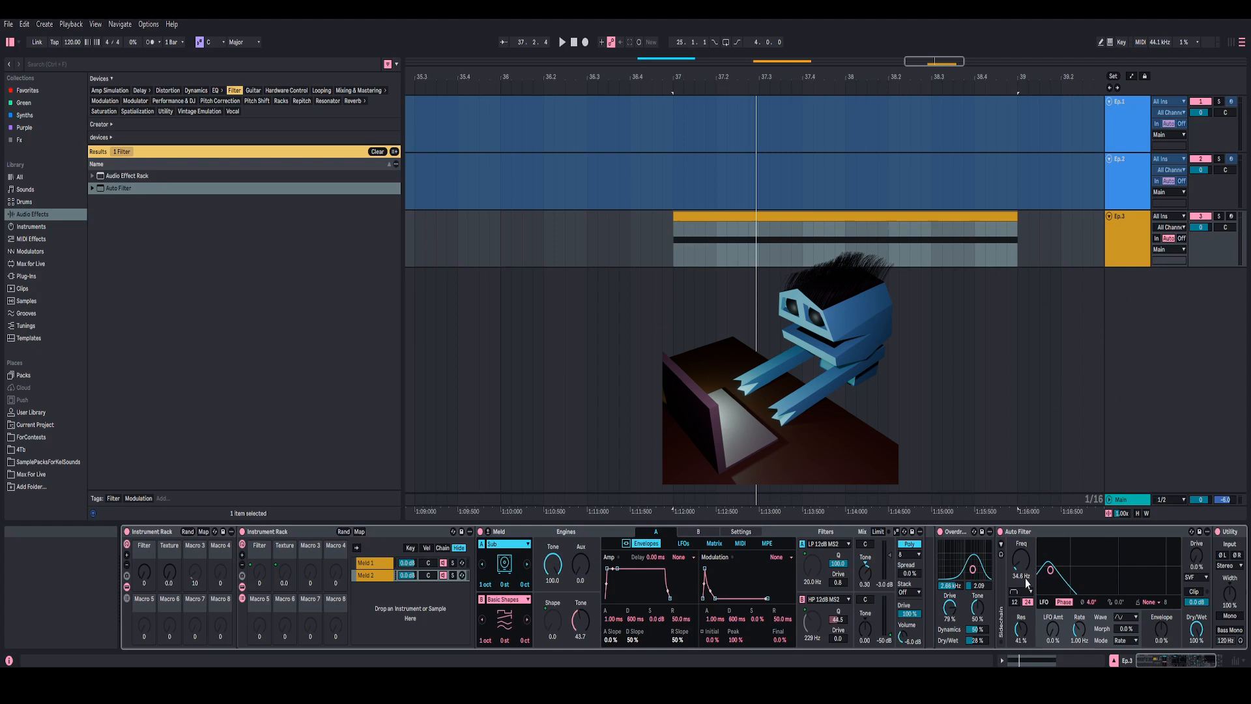
# Map the Auto Filter frequency to the outer rack's Filter macro, and raise the filter's resonance to 61%
pyautogui.rightClick(1020, 557)
pyautogui.click(1042, 379)
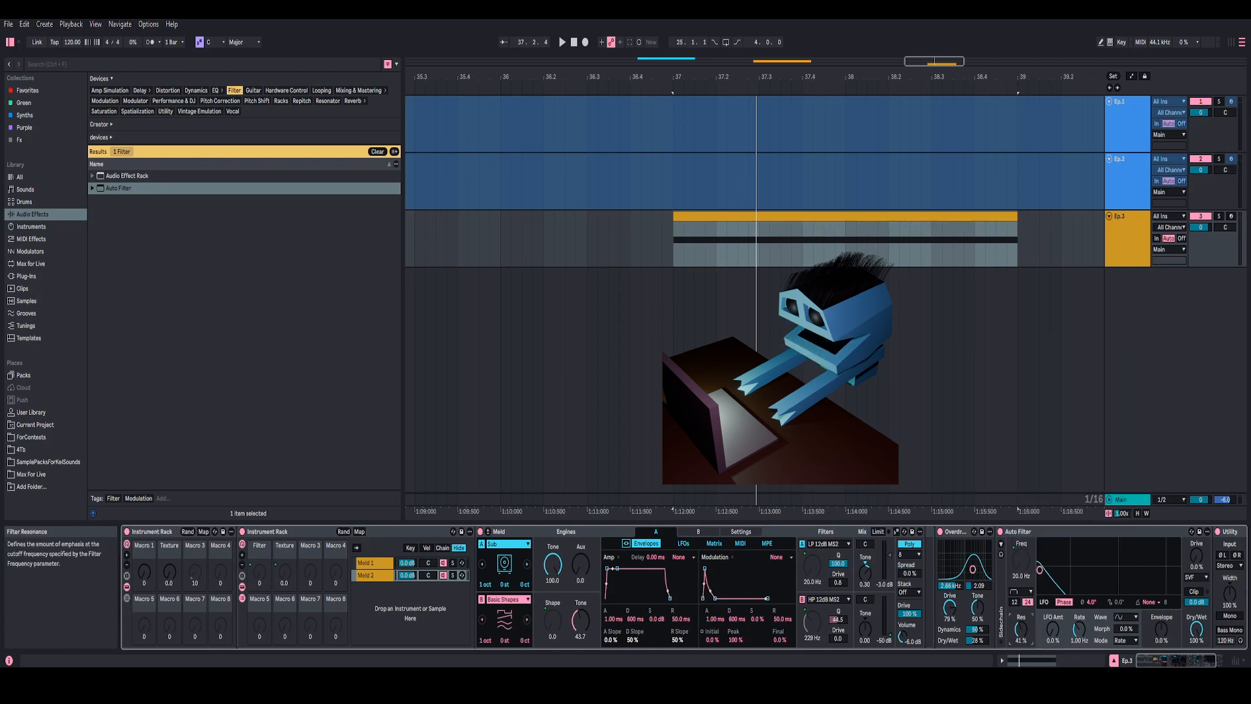
pyautogui.moveTo(1020, 629); pyautogui.dragTo(1021, 622)
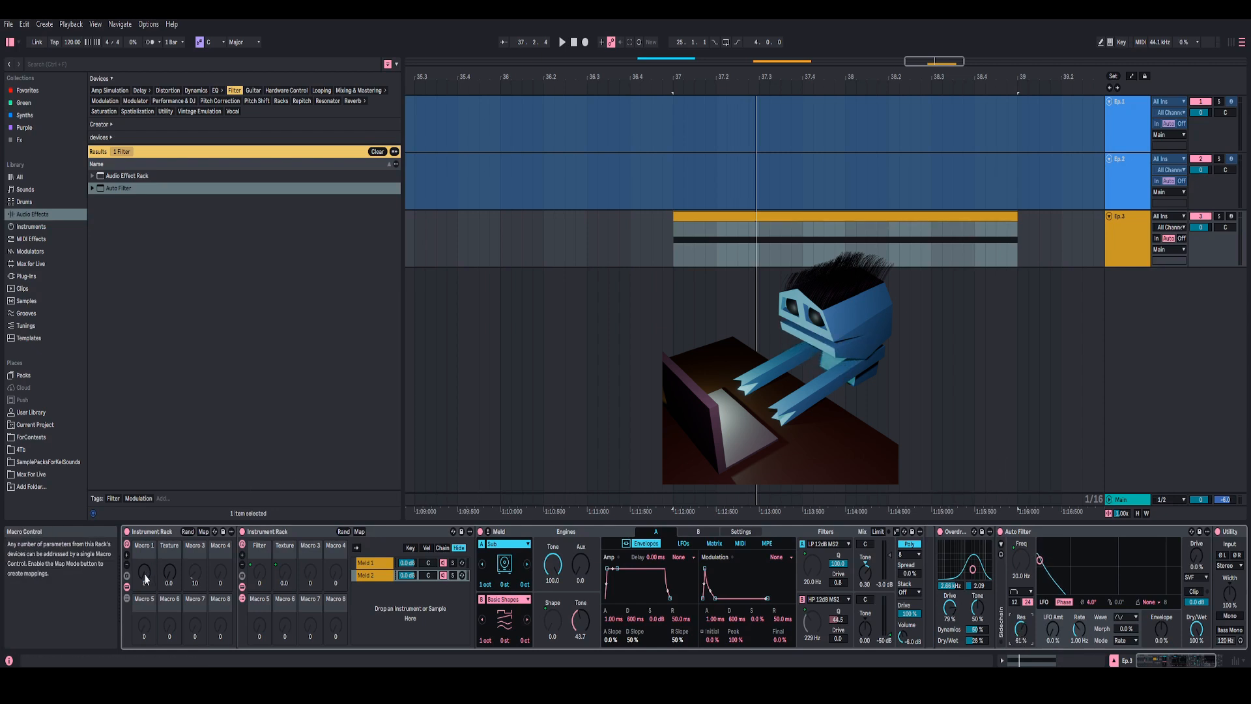
pyautogui.moveTo(145, 579); pyautogui.dragTo(145, 567)
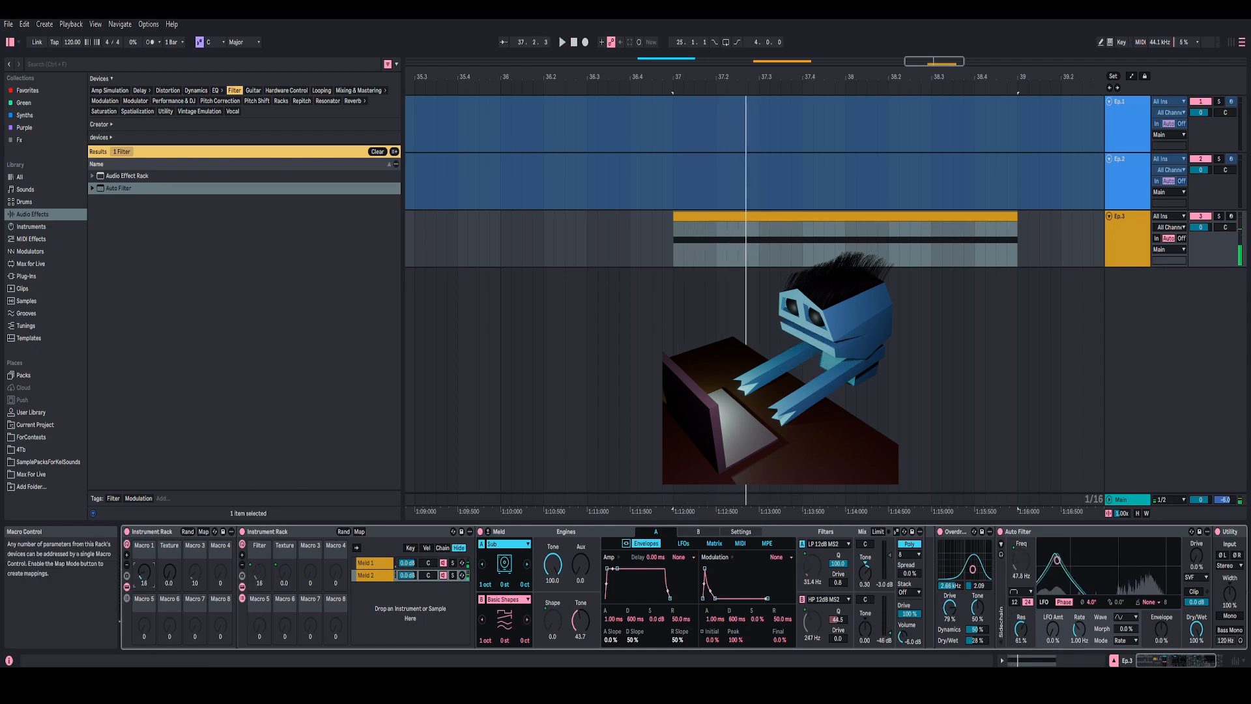
# Limit the Auto Filter frequency mapping's maximum to about 1.86 kHz, and sweep Macro 1 down to 0 during playback
pyautogui.click(203, 532)
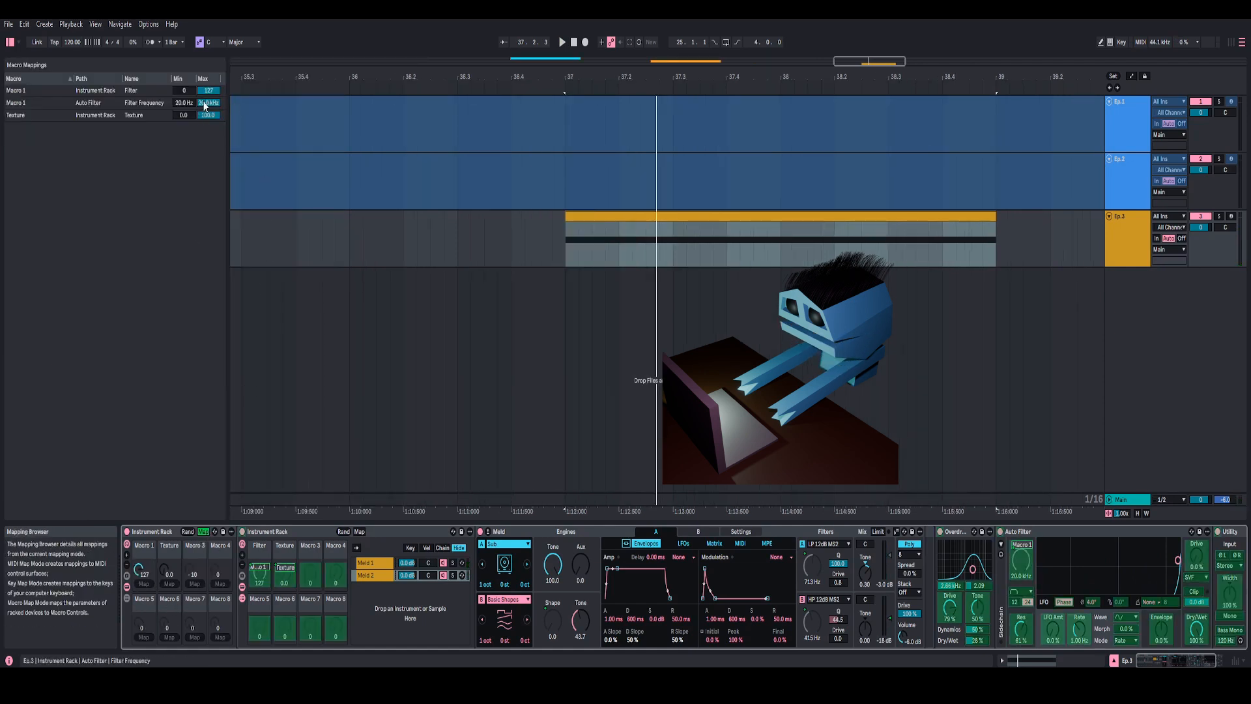
pyautogui.press('space')
pyautogui.moveTo(205, 106); pyautogui.dragTo(204, 138)
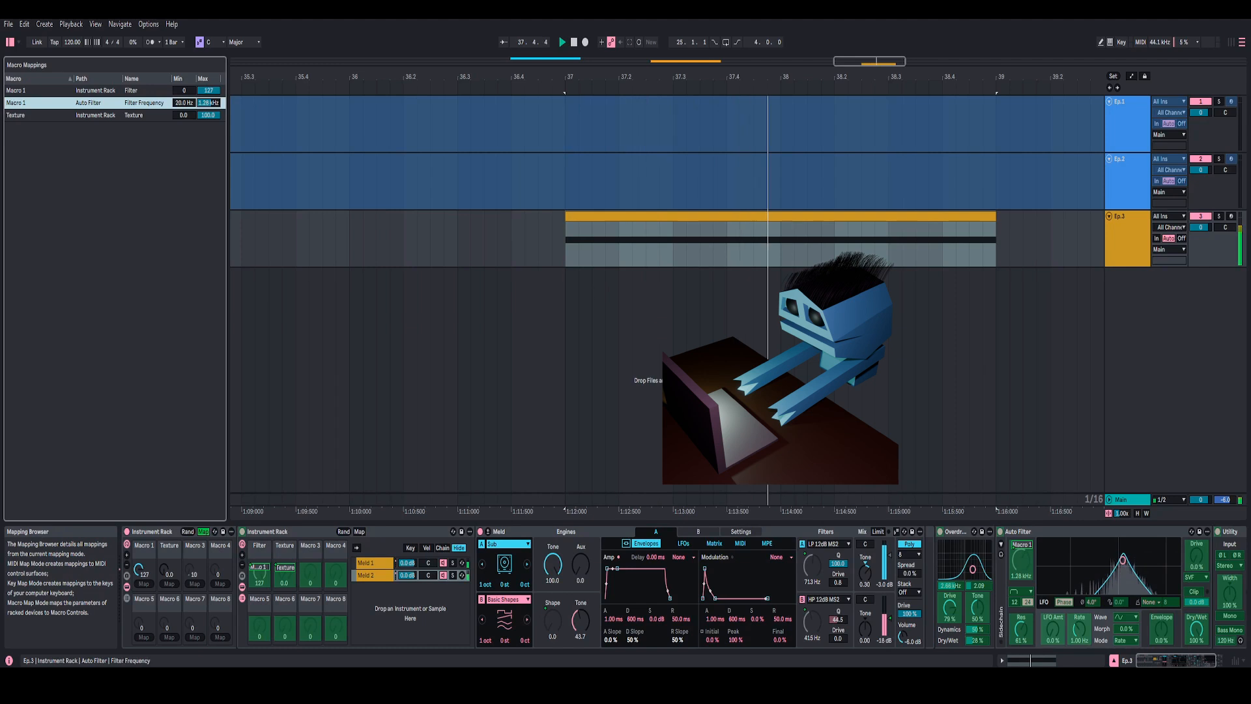
pyautogui.moveTo(140, 569); pyautogui.dragTo(140, 652)
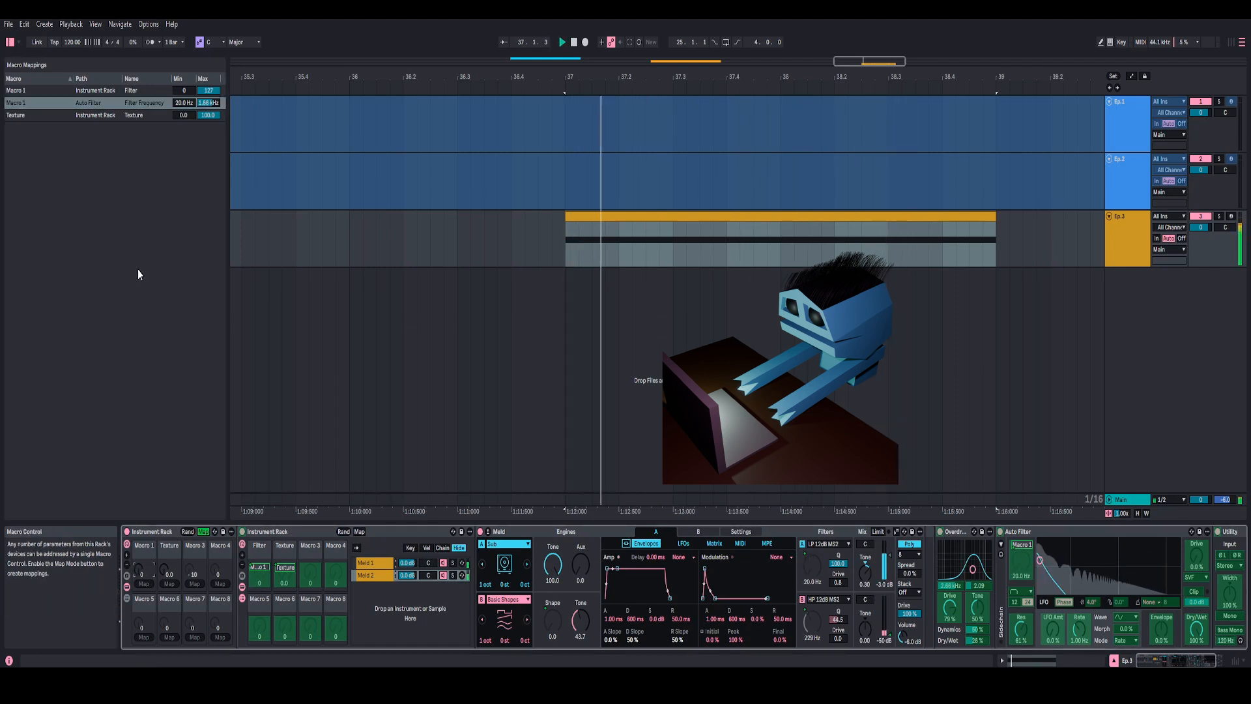
# Set the minimum of the Auto Filter frequency mapping to about 389 Hz, and audition it by sweeping Macro 1
pyautogui.moveTo(184, 102); pyautogui.dragTo(184, 67)
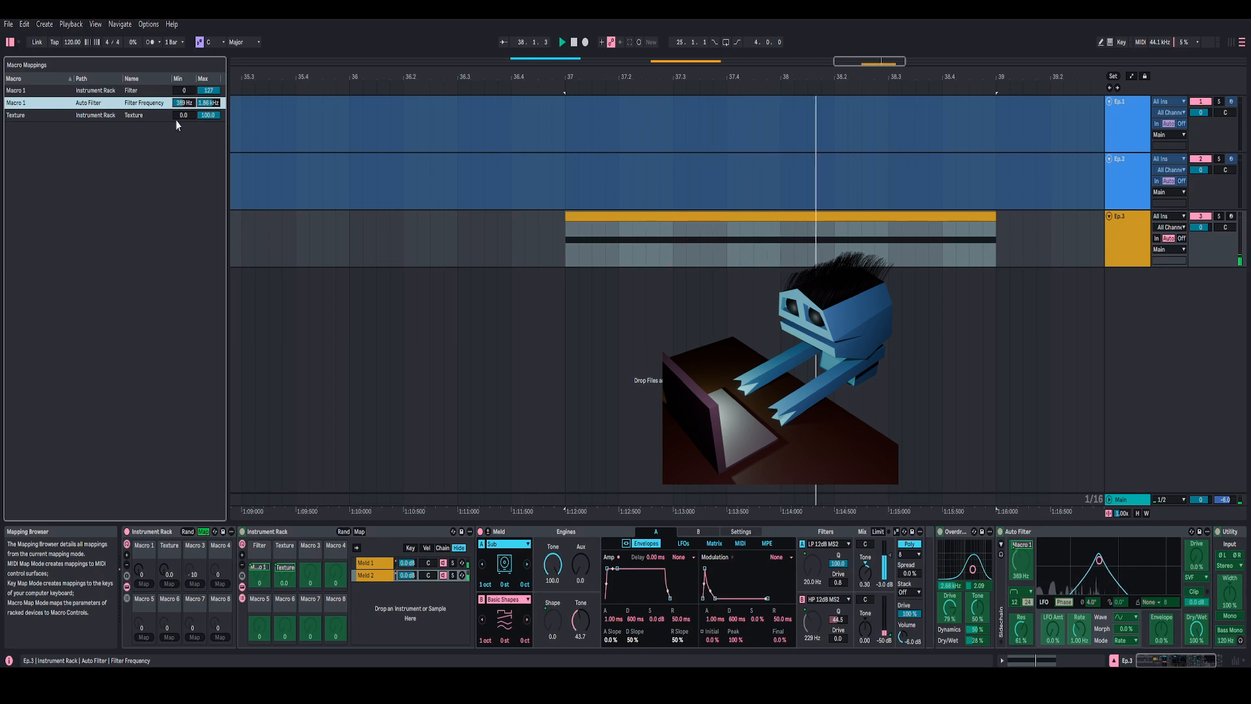
pyautogui.moveTo(138, 569); pyautogui.dragTo(138, 508)
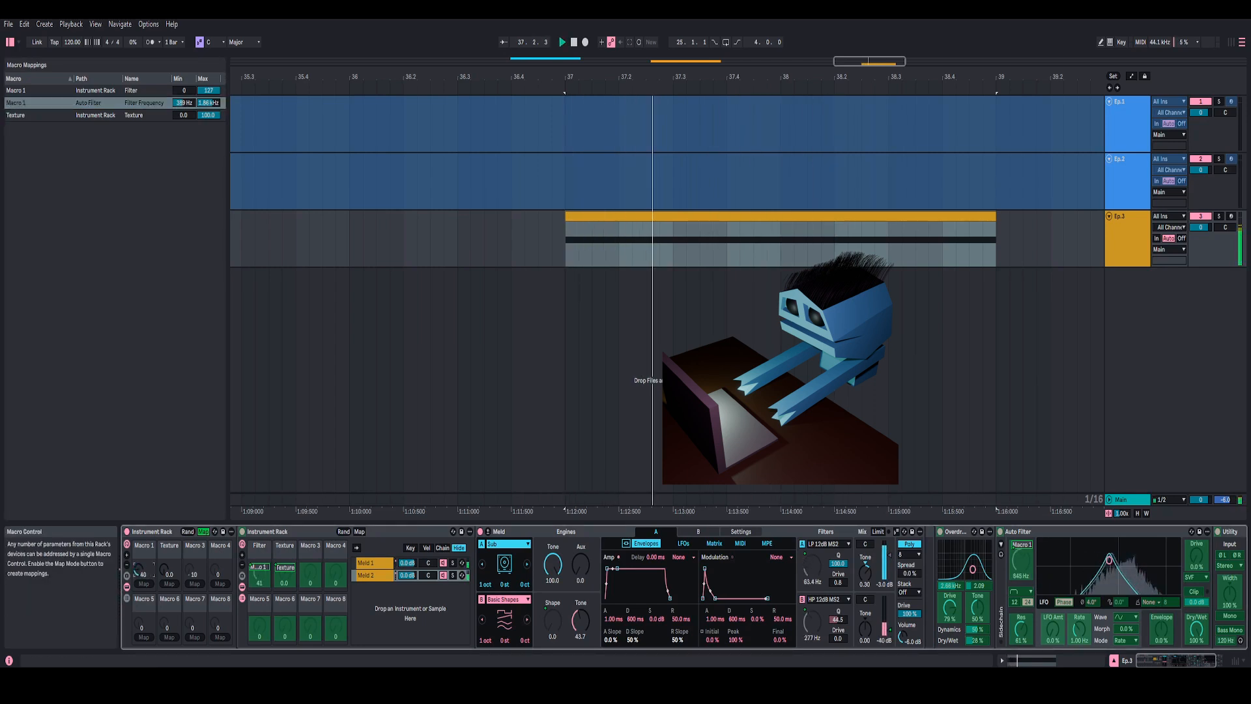
pyautogui.moveTo(138, 569); pyautogui.dragTo(138, 616)
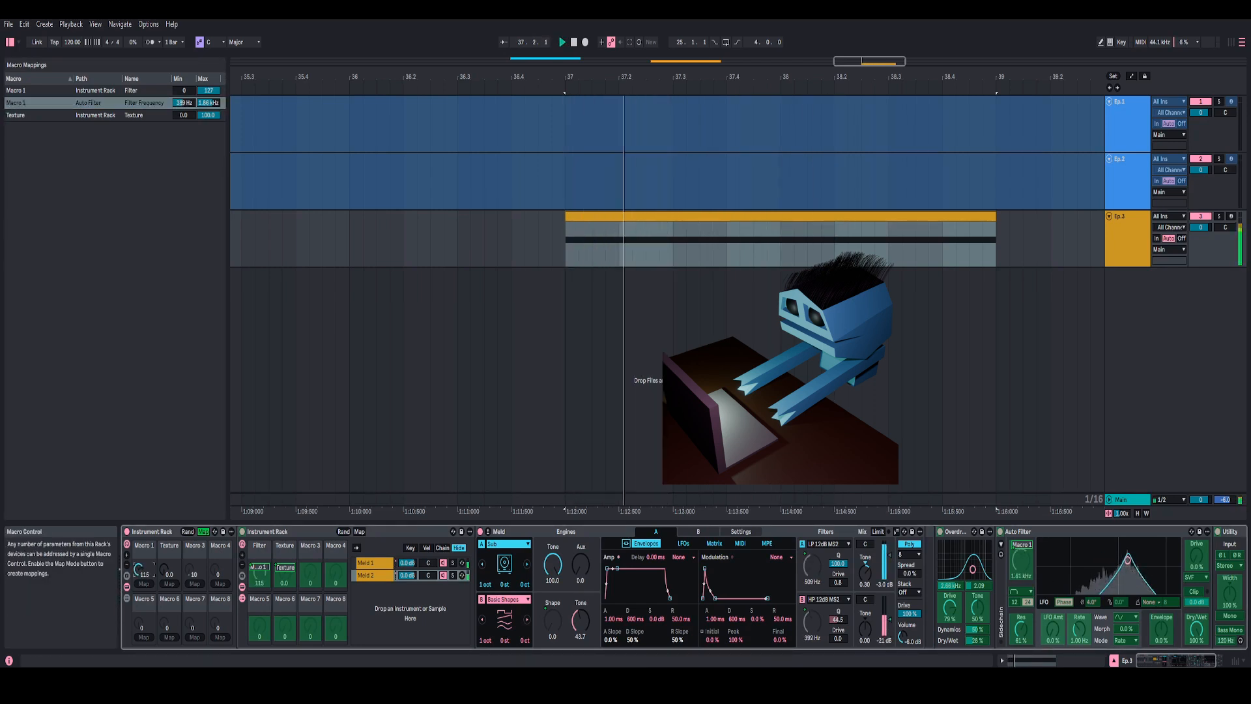
# Audition the band-pass bass in repeated short playbacks while sweeping Macro 1 down to 0, and leave macro mapping mode
pyautogui.press('space')
pyautogui.press('space')
pyautogui.press('space')
pyautogui.moveTo(138, 569); pyautogui.dragTo(138, 626)
pyautogui.press('space')
pyautogui.press('space')
pyautogui.press('space')
pyautogui.press('space')
pyautogui.press('space')
pyautogui.press('space')
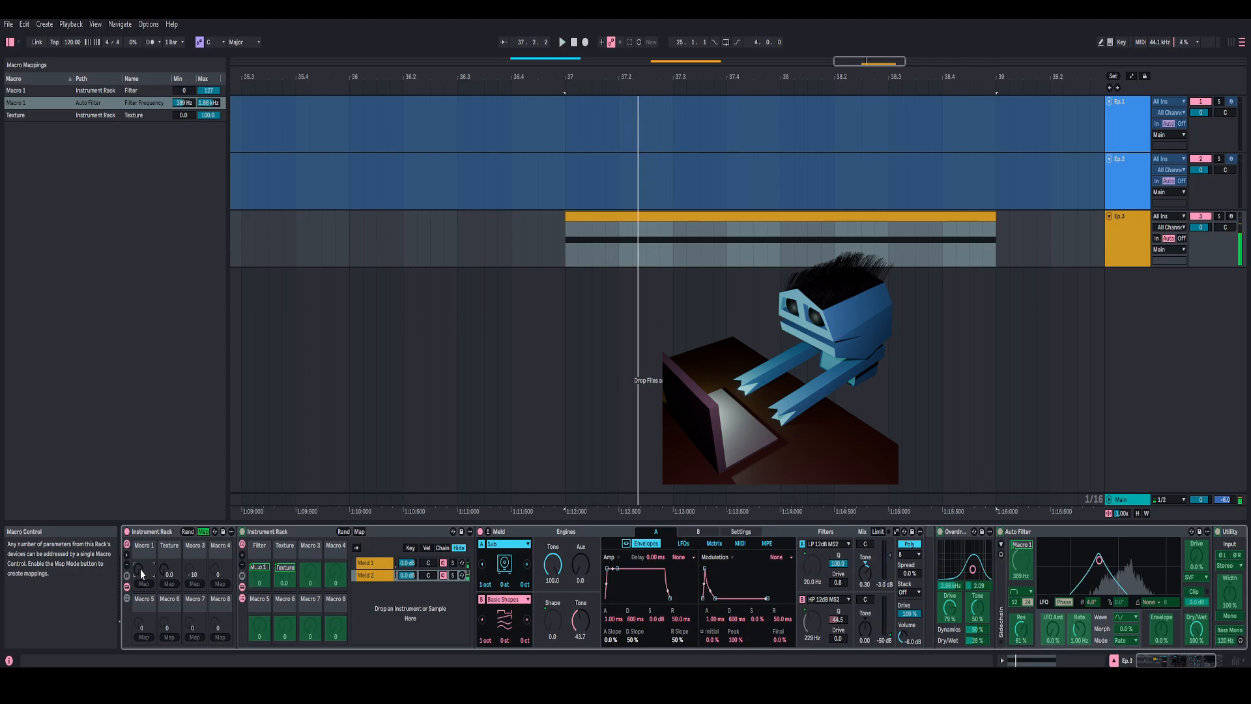
pyautogui.click(204, 531)
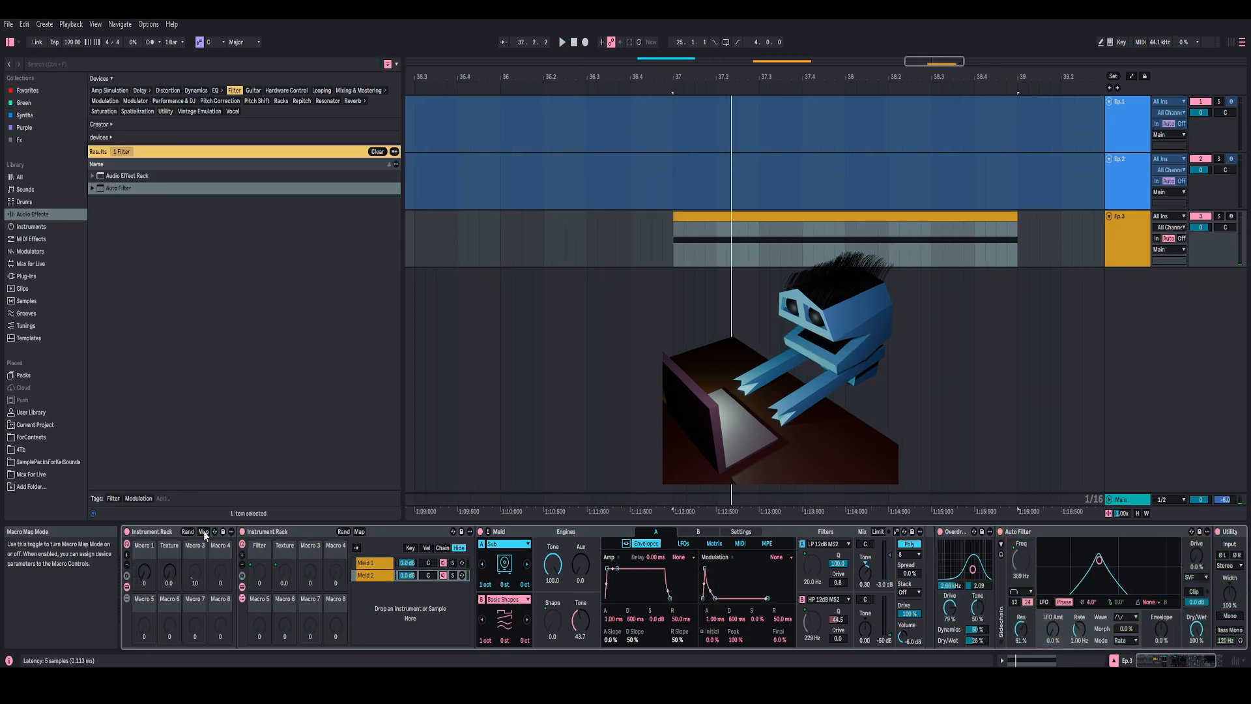
# Switch the Auto Filter to high-pass with 70% resonance, and compare the bass with the filter bypassed and Texture at 73.2
pyautogui.click(1023, 593)
pyautogui.click(1031, 506)
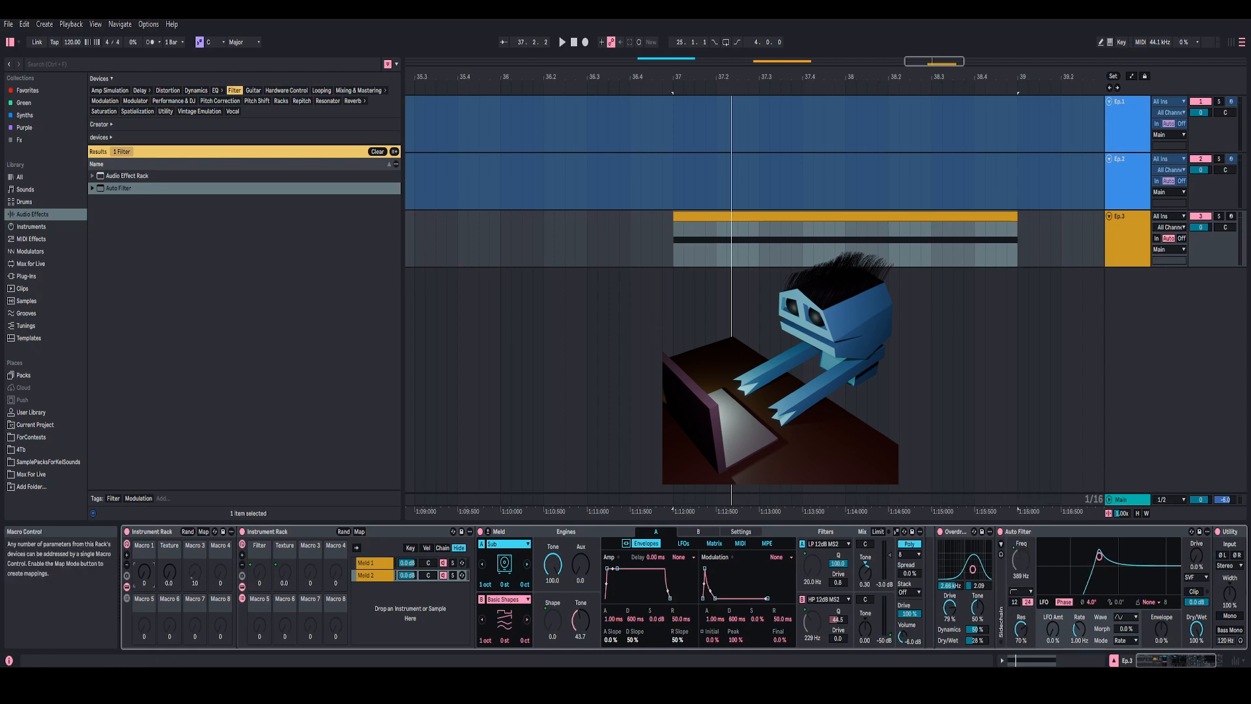
pyautogui.press('space')
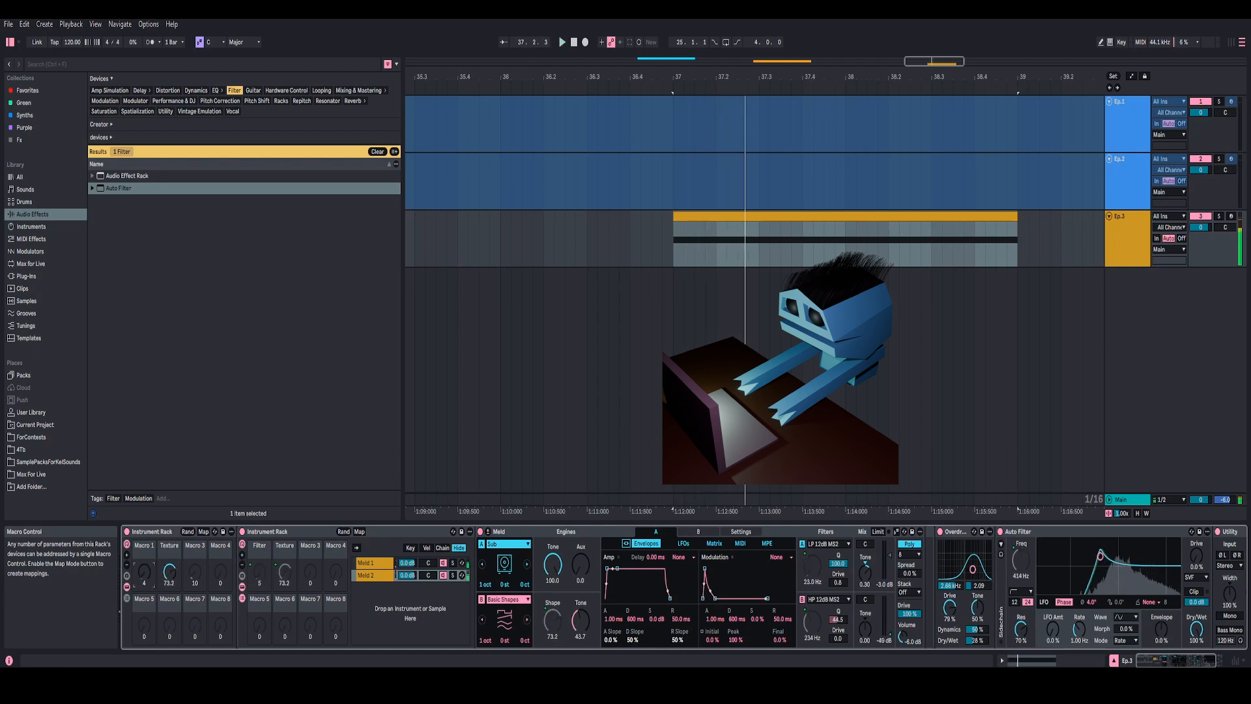
pyautogui.click(1000, 532)
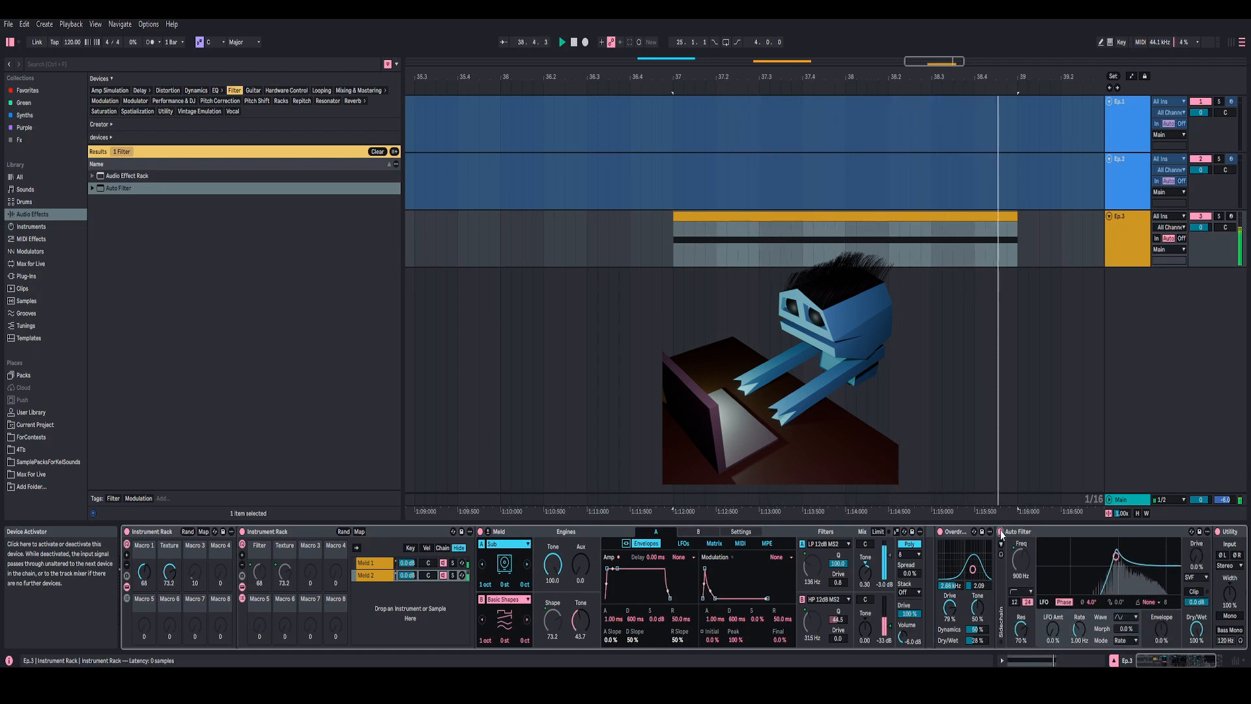
pyautogui.click(1000, 530)
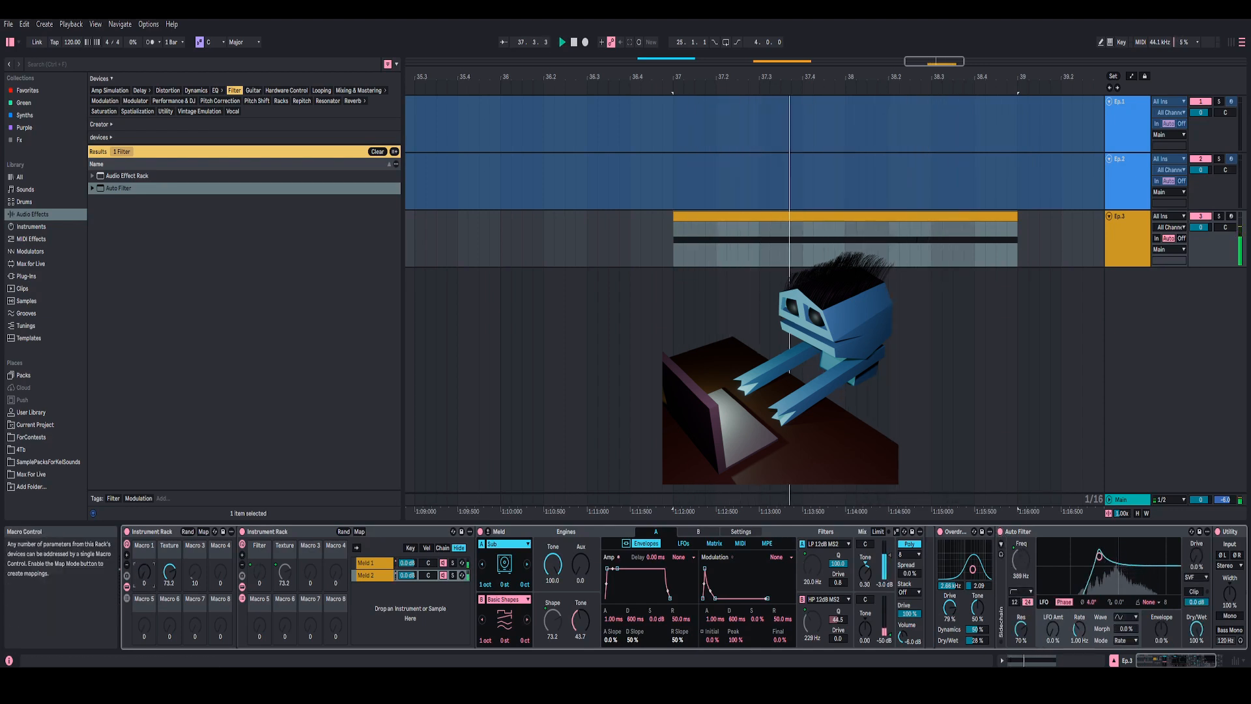
# Raise the Auto Filter resonance to 79% and its frequency mapping's minimum to about 101 Hz, auditioning with Macro 1 up to 127
pyautogui.click(204, 532)
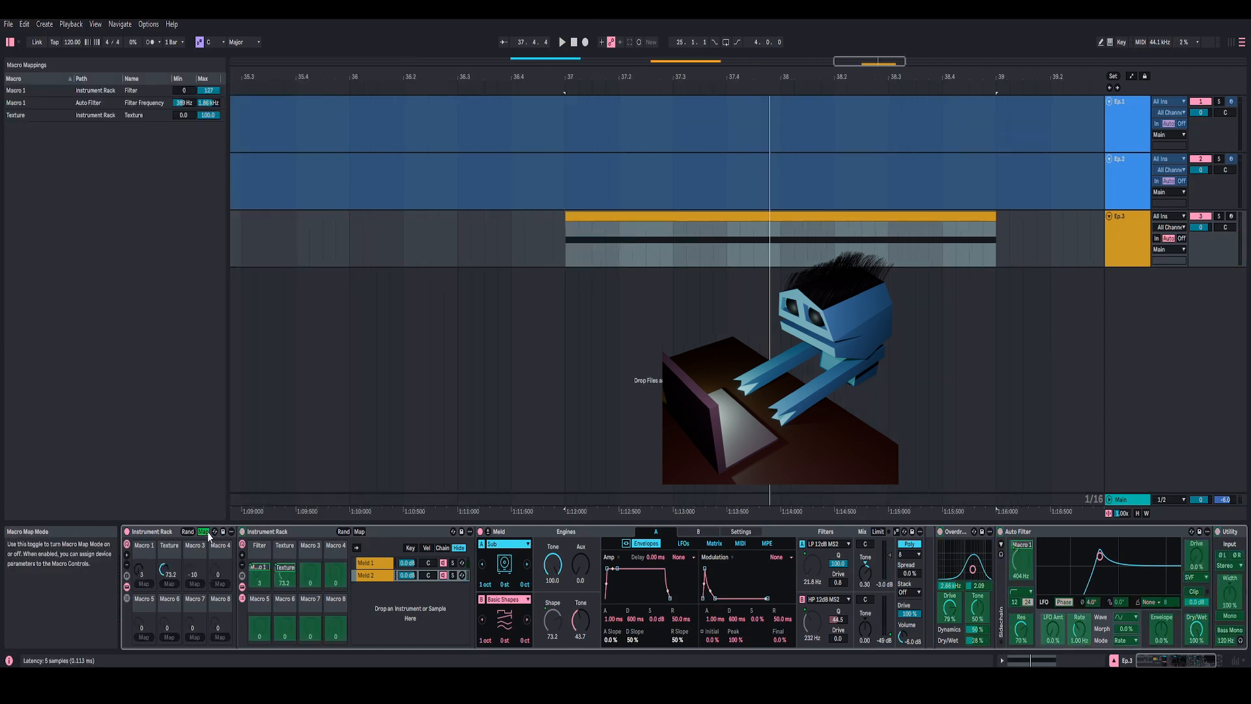
pyautogui.click(188, 103)
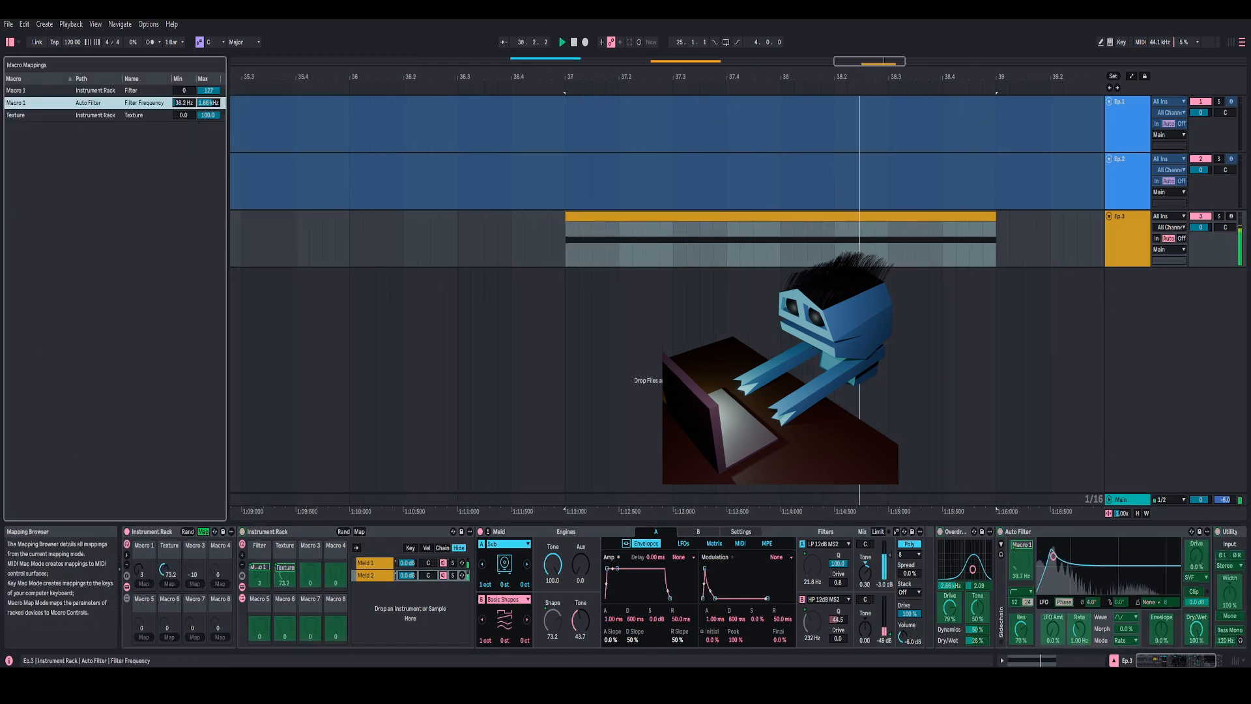
pyautogui.moveTo(184, 103); pyautogui.dragTo(184, 83)
pyautogui.moveTo(139, 571); pyautogui.dragTo(139, 491)
pyautogui.press('space')
pyautogui.press('space')
pyautogui.press('space')
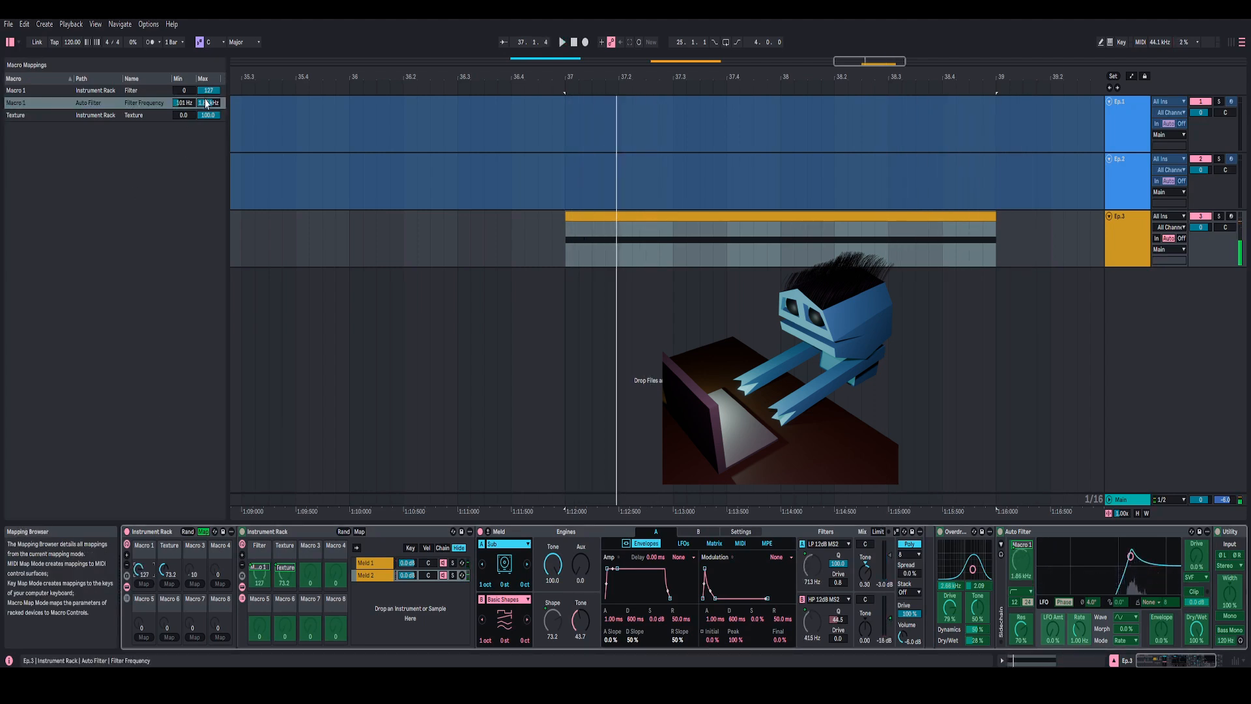
# Lower the maximum of the Auto Filter frequency mapping to about 568 Hz, and audition it repeatedly while bringing Texture down to 0
pyautogui.press('space')
pyautogui.moveTo(206, 103); pyautogui.dragTo(206, 125)
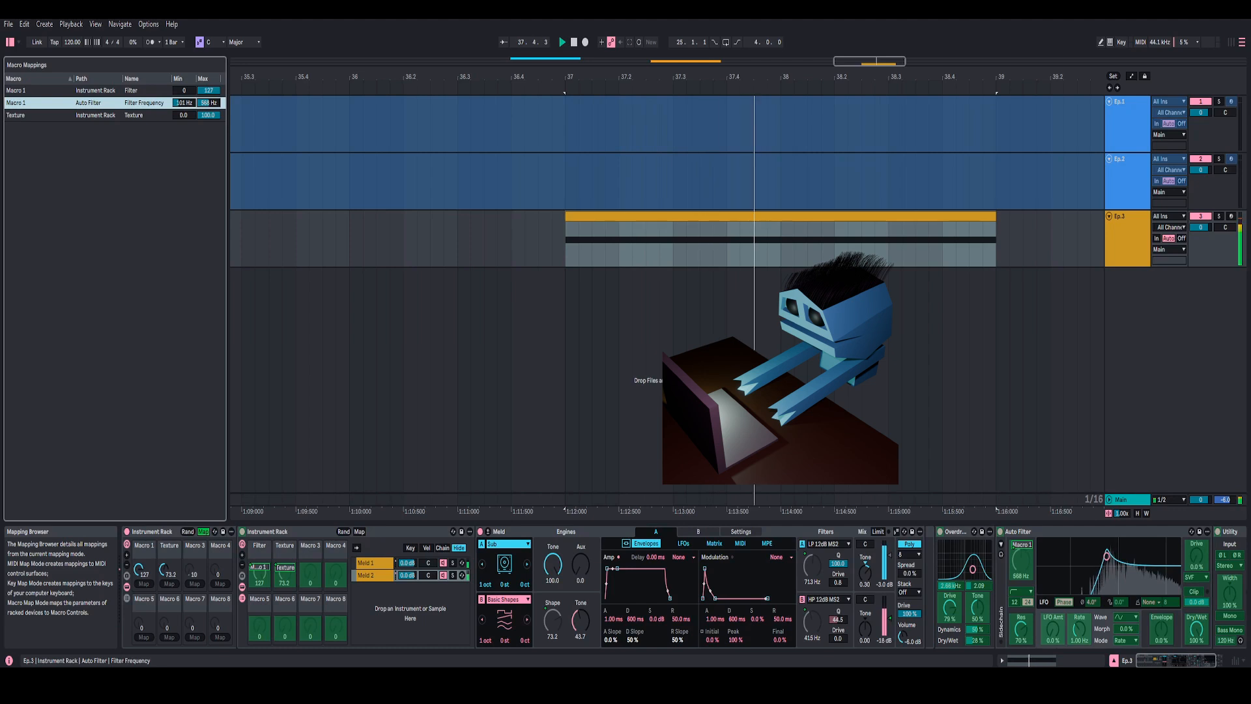
pyautogui.press('space')
pyautogui.moveTo(139, 571)
pyautogui.mouseDown()
pyautogui.moveTo(138, 640)
pyautogui.moveTo(138, 572)
pyautogui.moveTo(165, 607)
pyautogui.moveTo(143, 592)
pyautogui.moveTo(142, 566)
pyautogui.mouseUp()
pyautogui.press('space')
pyautogui.press('space')
pyautogui.press('space')
pyautogui.press('space')
pyautogui.press('space')
pyautogui.press('space')
pyautogui.press('space')
pyautogui.press('space')
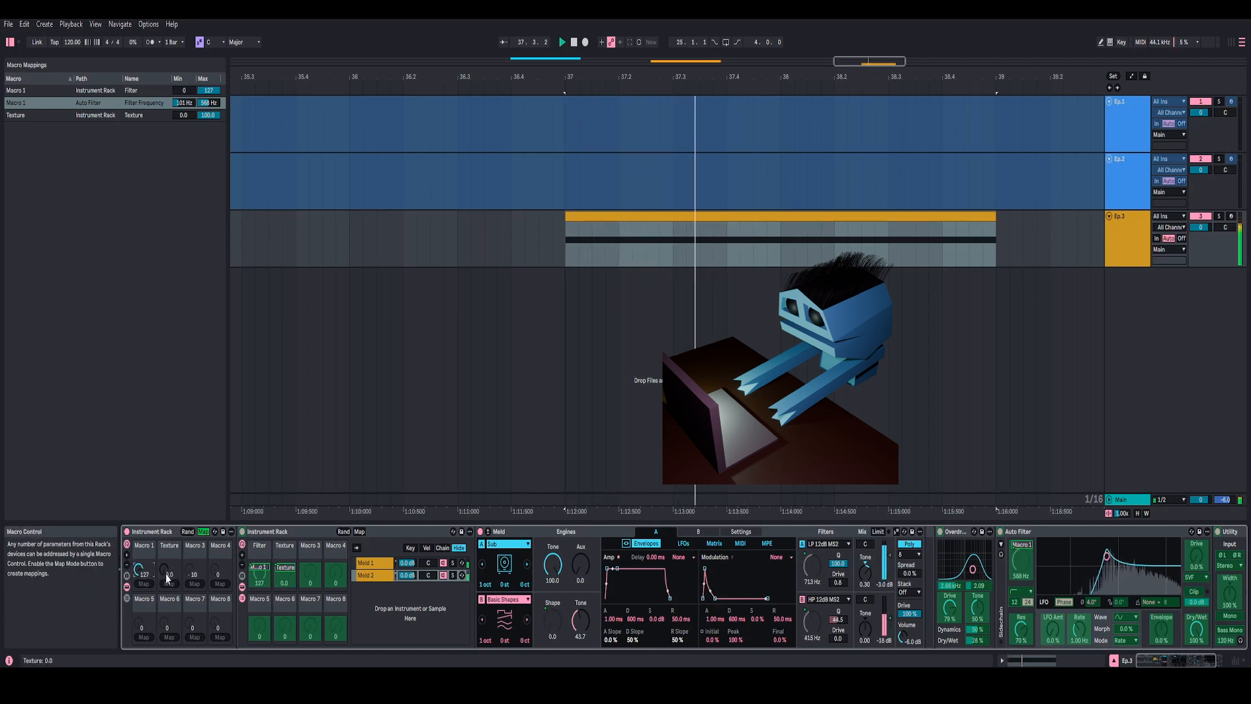
# Set the maximum of the Auto Filter frequency mapping to 874 Hz, audition it while lowering Macro 1, and leave macro mapping mode
pyautogui.press('space')
pyautogui.press('space')
pyautogui.moveTo(204, 106); pyautogui.dragTo(204, 99)
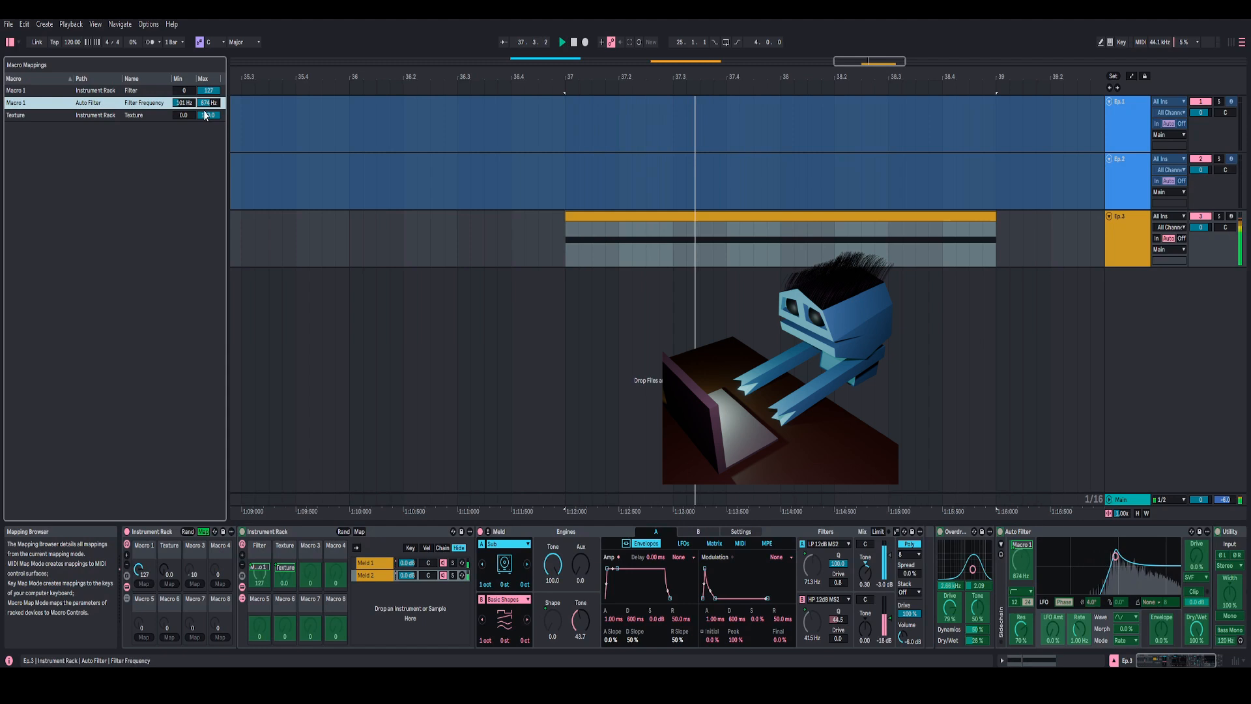
pyautogui.press('space')
pyautogui.press('space')
pyautogui.moveTo(139, 572); pyautogui.dragTo(139, 628)
pyautogui.click(203, 531)
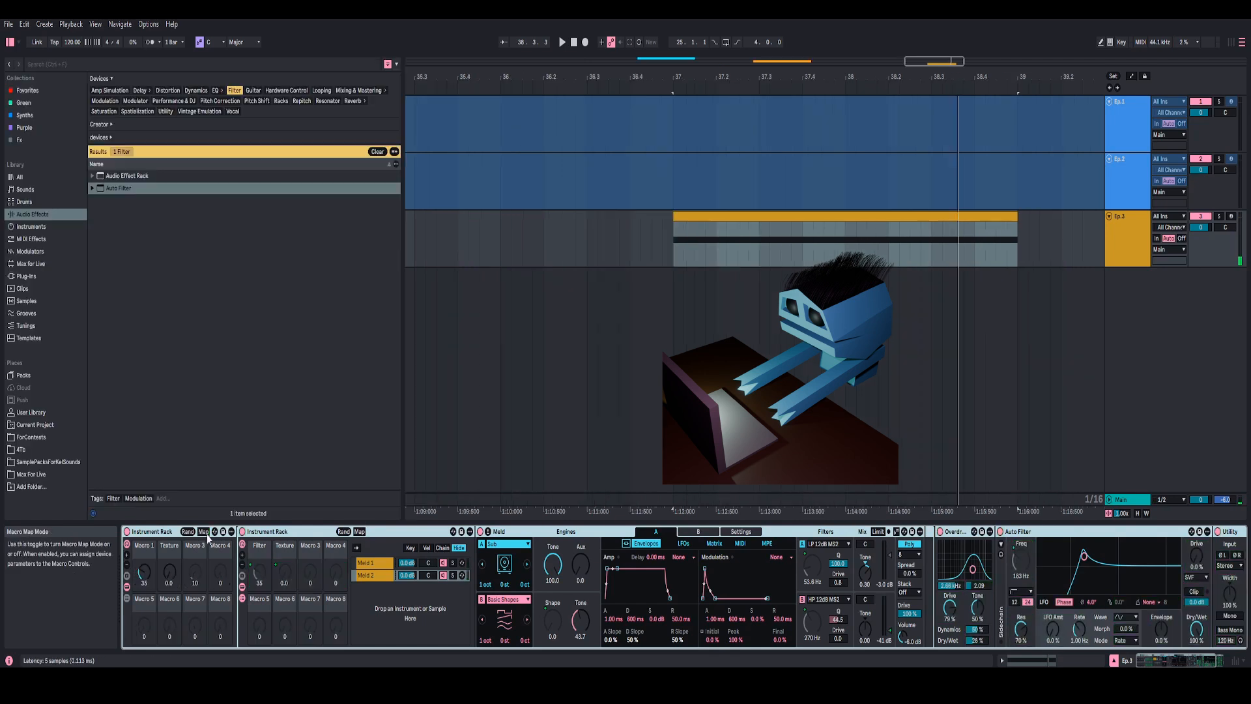
# Fold the inner rack and add a Saturator between Auto Filter and Utility, with Drive at about 19 dB and Dry/Wet at 10%
pyautogui.click(292, 535)
pyautogui.doubleClick(292, 535)
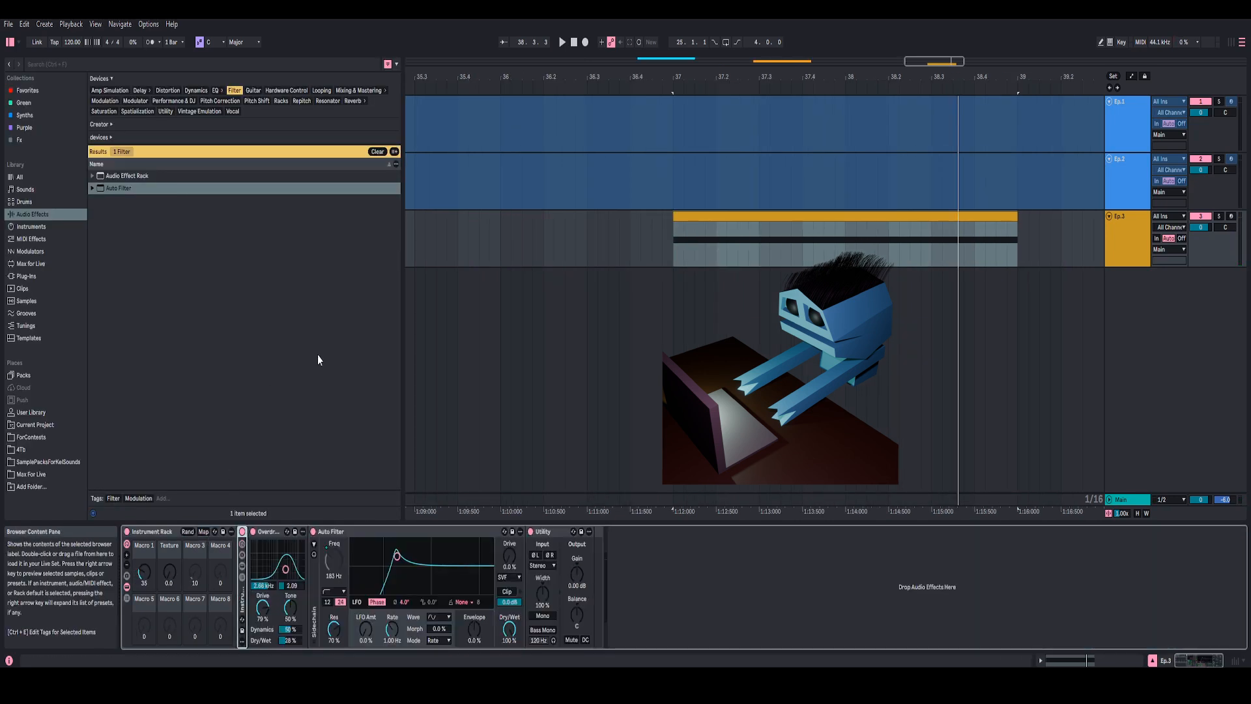
pyautogui.click(171, 90)
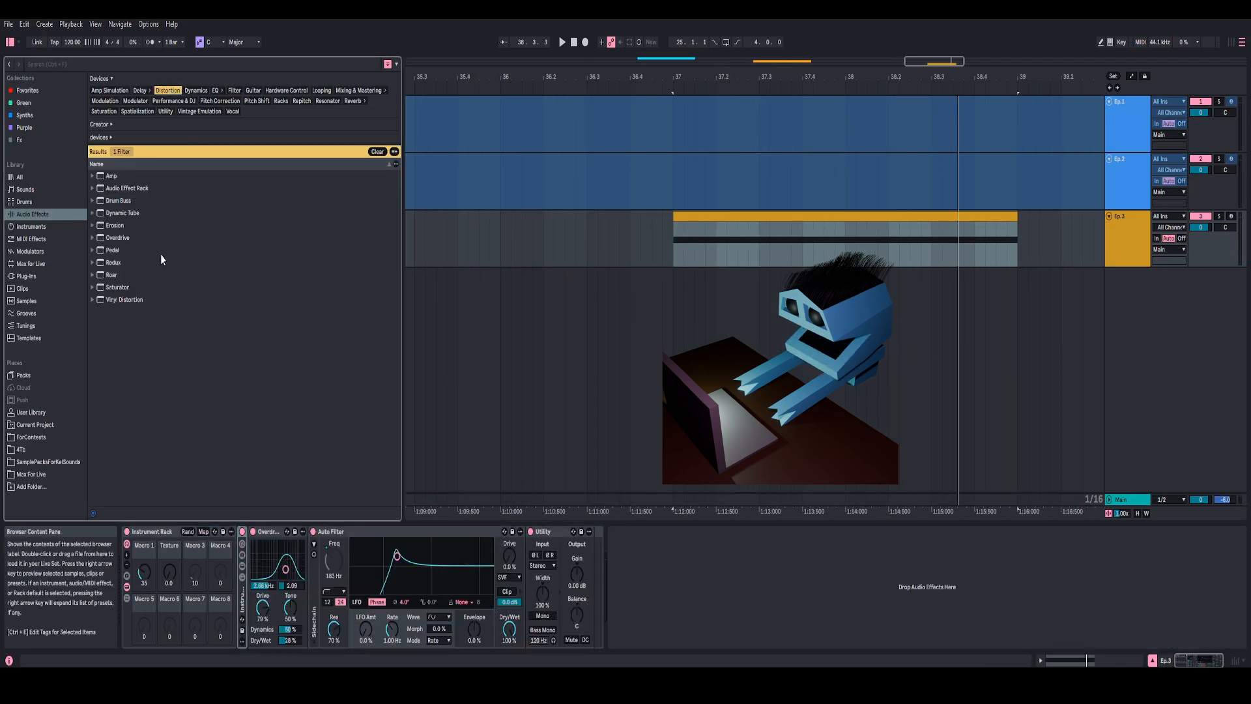
pyautogui.moveTo(116, 287); pyautogui.dragTo(529, 587)
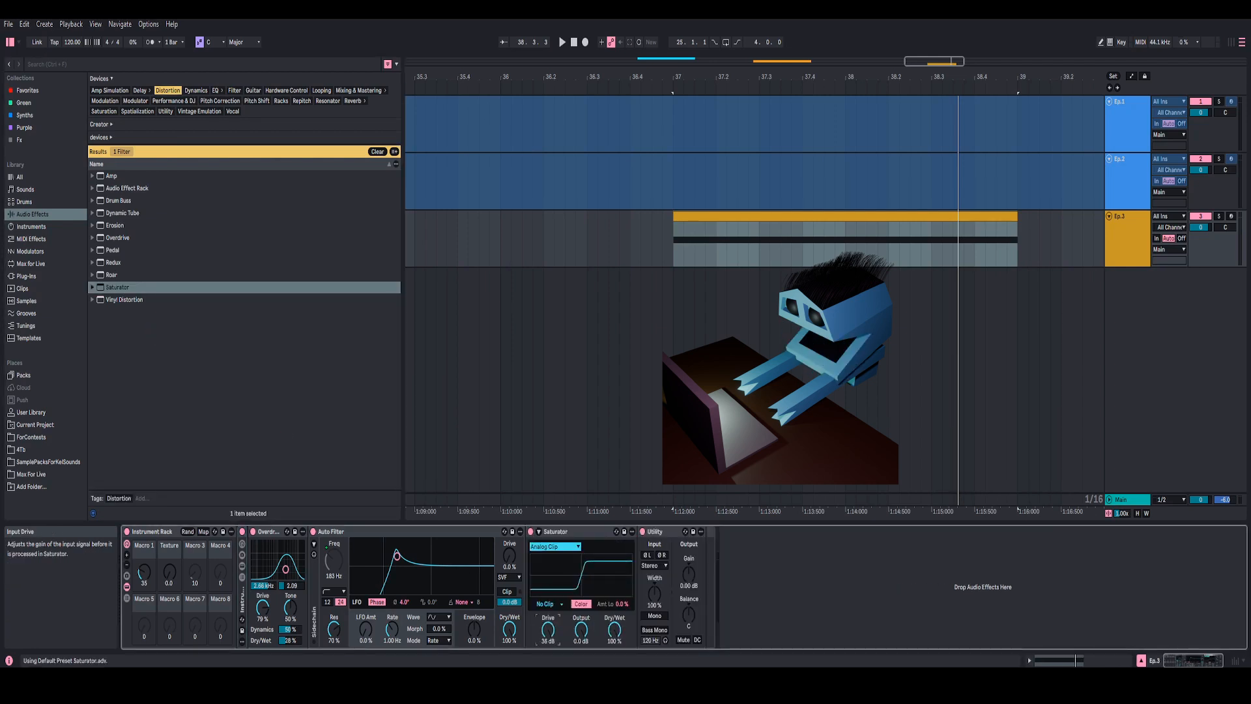
pyautogui.moveTo(549, 629); pyautogui.dragTo(548, 554)
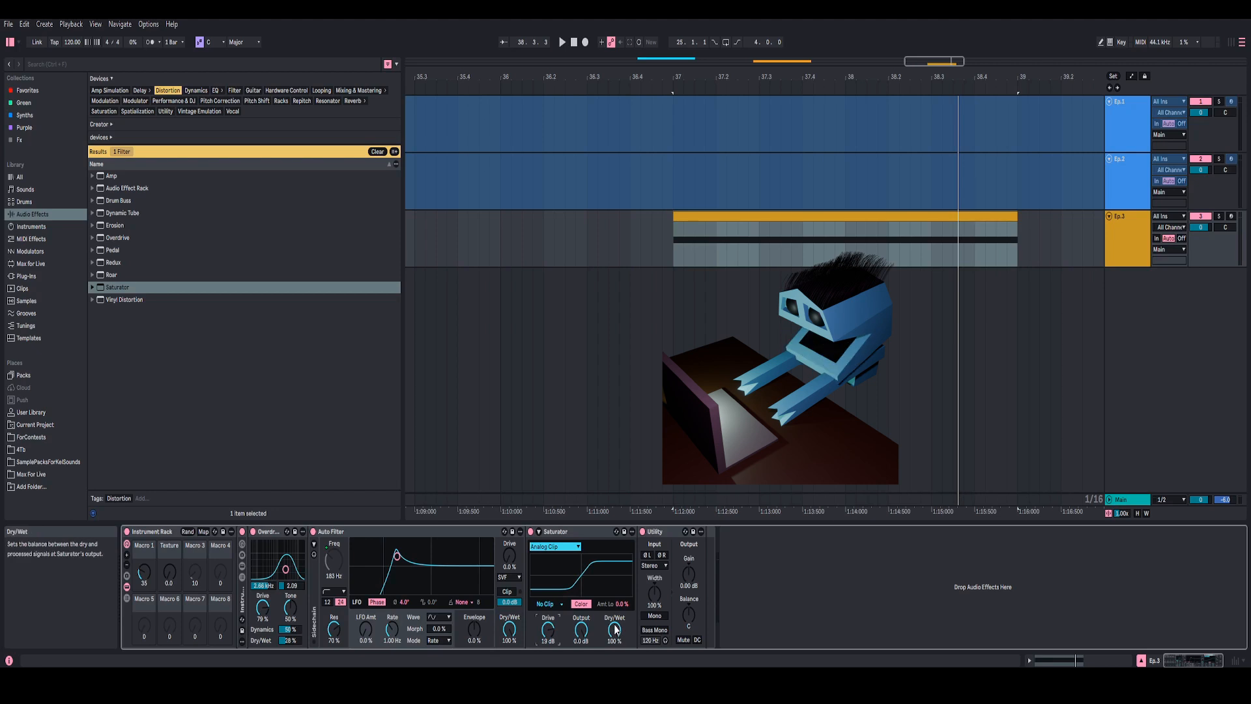
pyautogui.moveTo(610, 638); pyautogui.dragTo(610, 685)
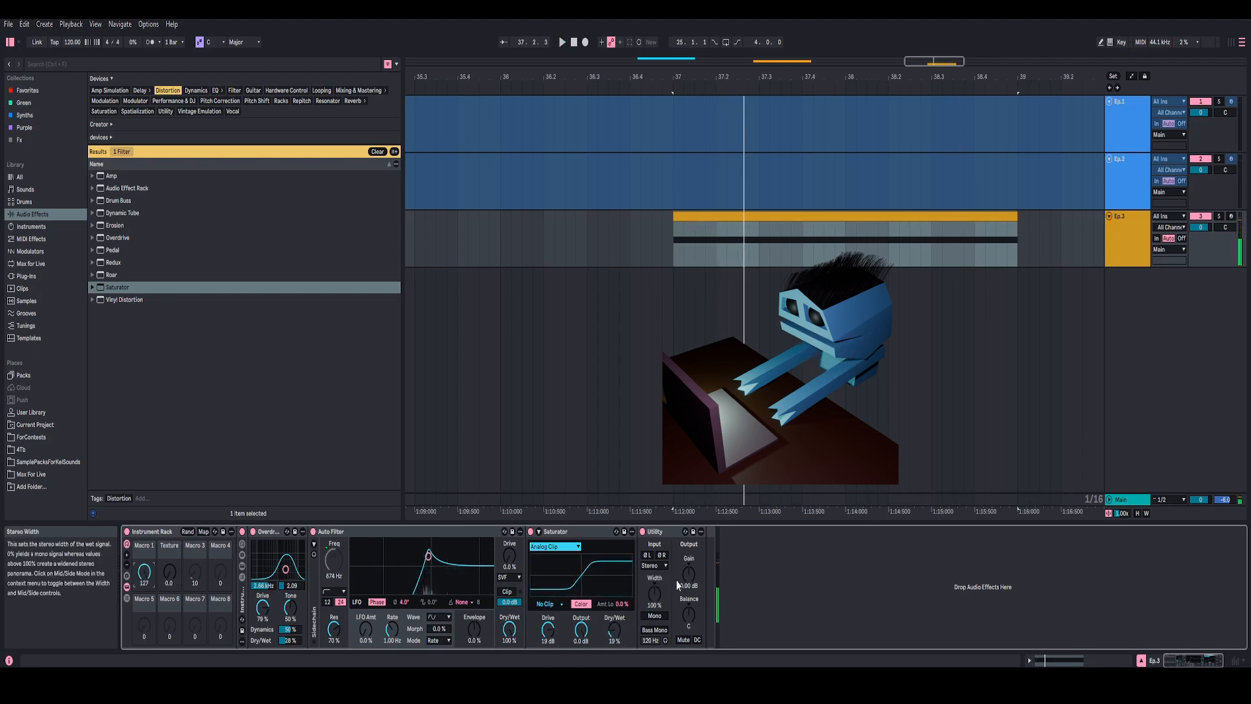
# Set the Utility gain to -7 dB
pyautogui.moveTo(678, 584); pyautogui.dragTo(677, 596)
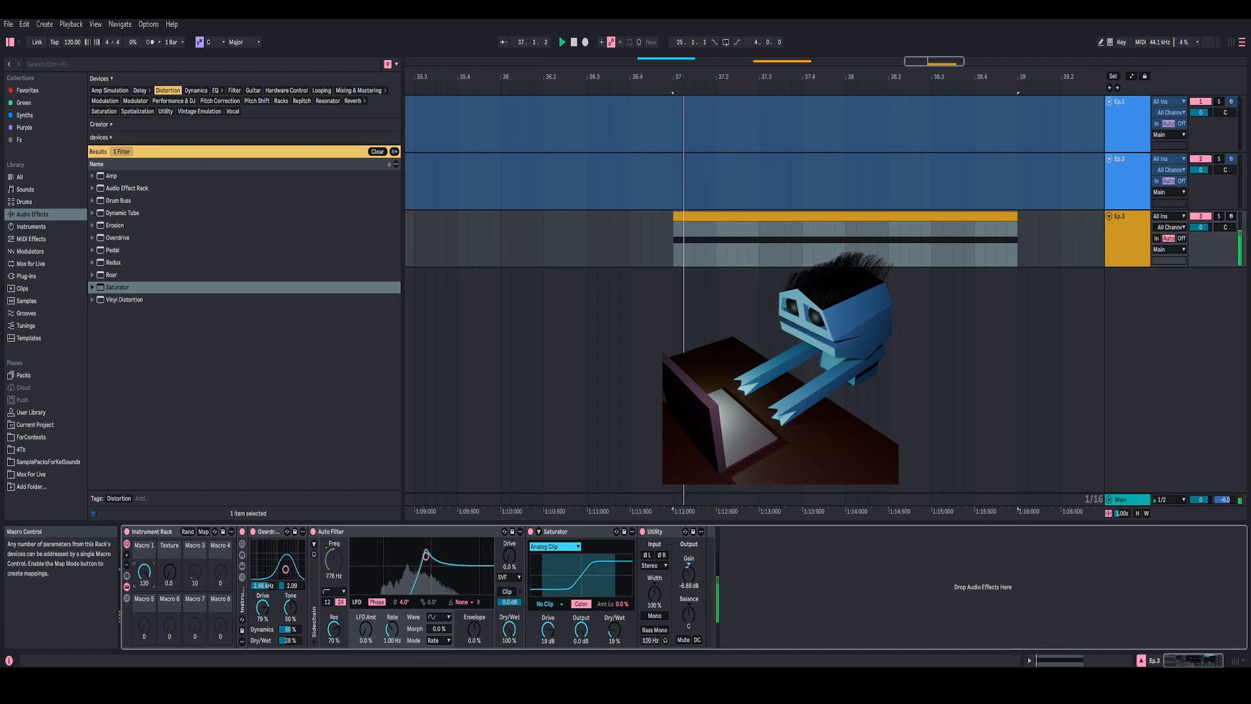
pyautogui.click(690, 577)
pyautogui.write('-7')
pyautogui.press('Return')
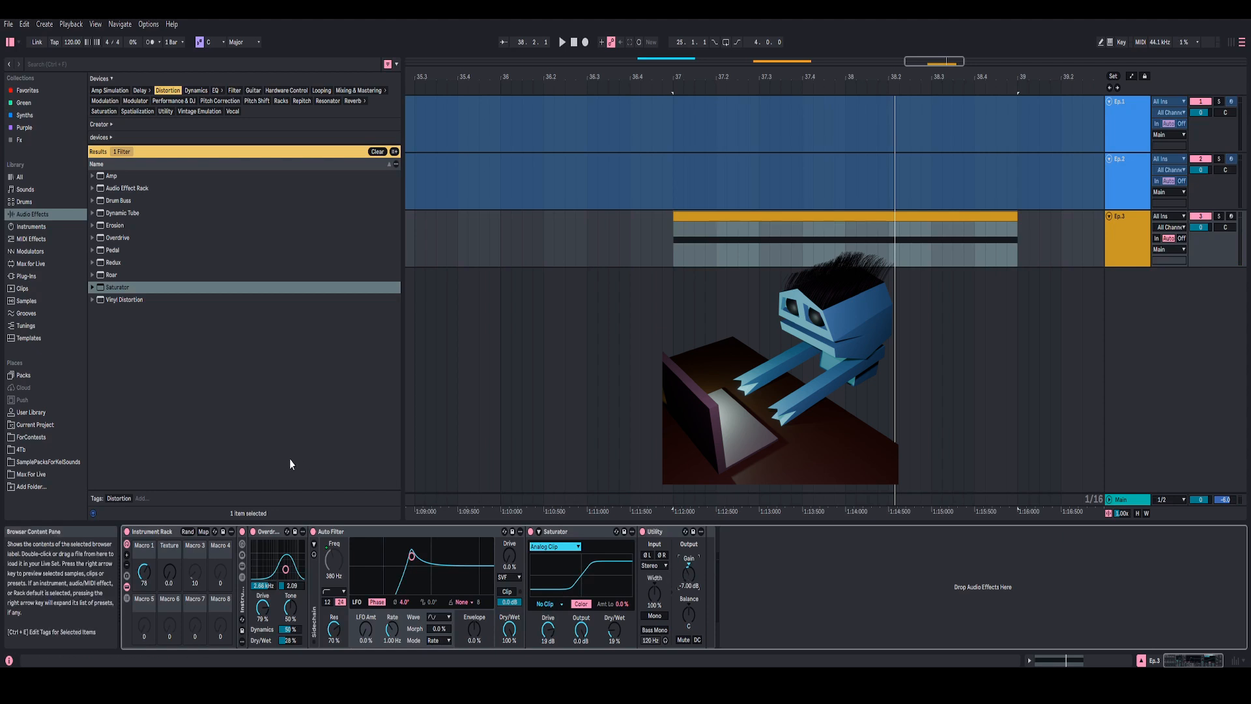
# Raise the Saturator Dry/Wet to 25%, auditioning the bass while sweeping Macro 1
pyautogui.press('space')
pyautogui.moveTo(144, 572); pyautogui.dragTo(144, 539)
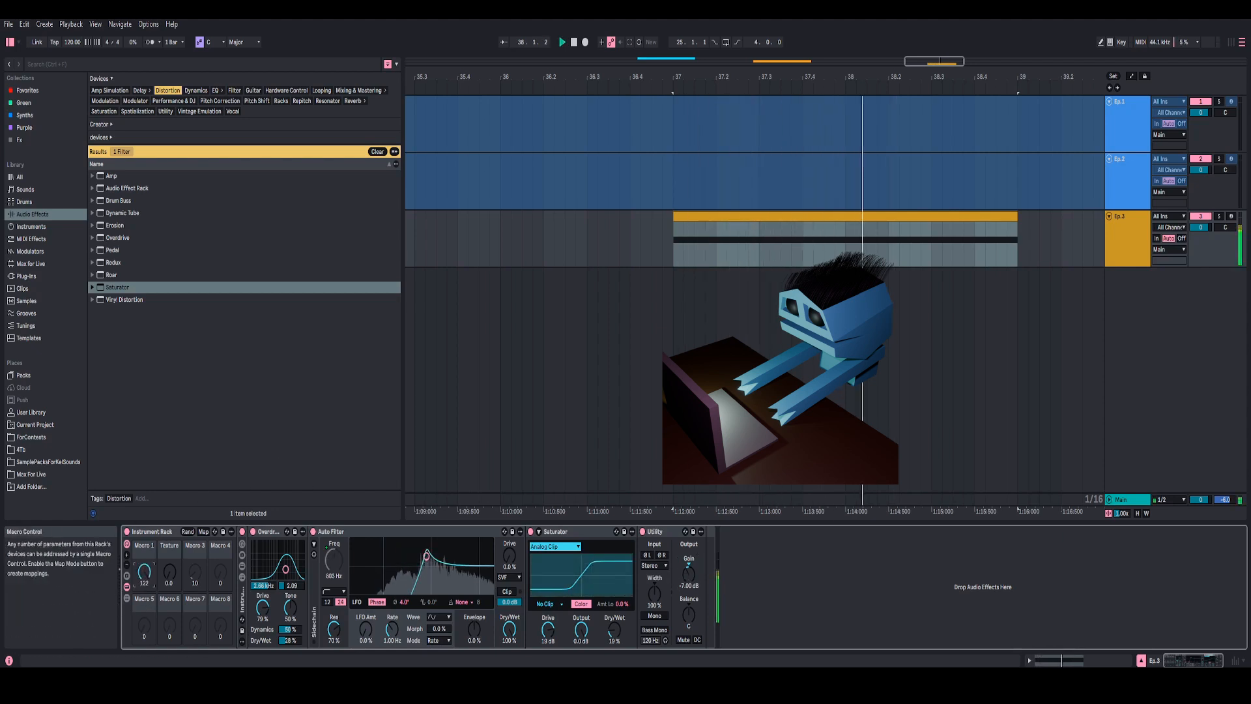
pyautogui.moveTo(144, 572)
pyautogui.mouseDown()
pyautogui.moveTo(144, 613)
pyautogui.moveTo(144, 577)
pyautogui.mouseUp()
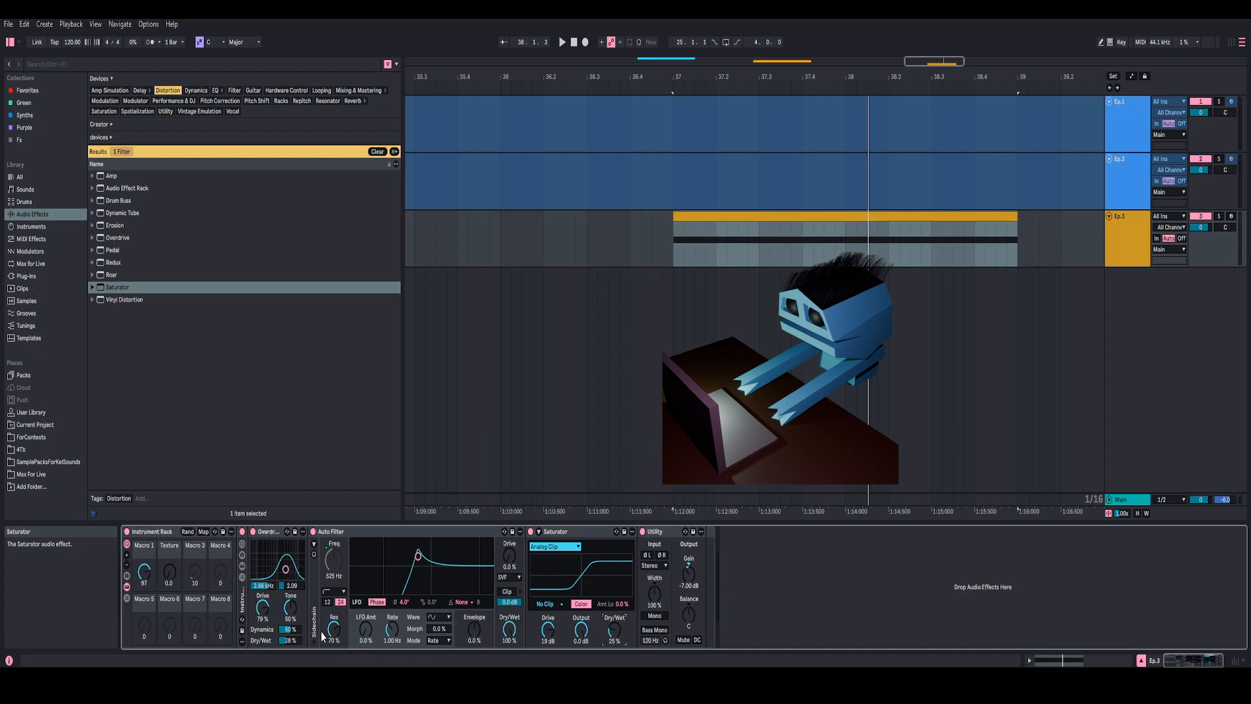
pyautogui.moveTo(145, 572); pyautogui.dragTo(144, 579)
pyautogui.press('space')
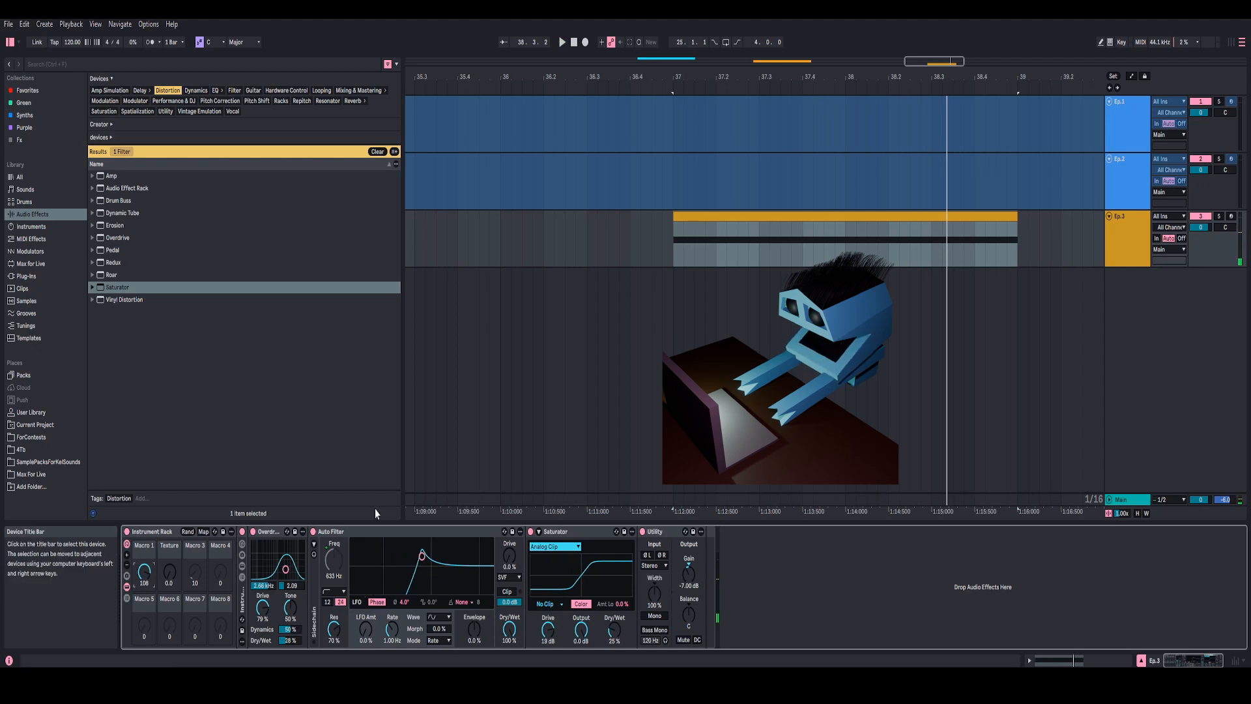
# Fold the Auto Filter and set the Overdrive Dry/Wet to 30%, auditioning the bass with Macro 1
pyautogui.doubleClick(362, 530)
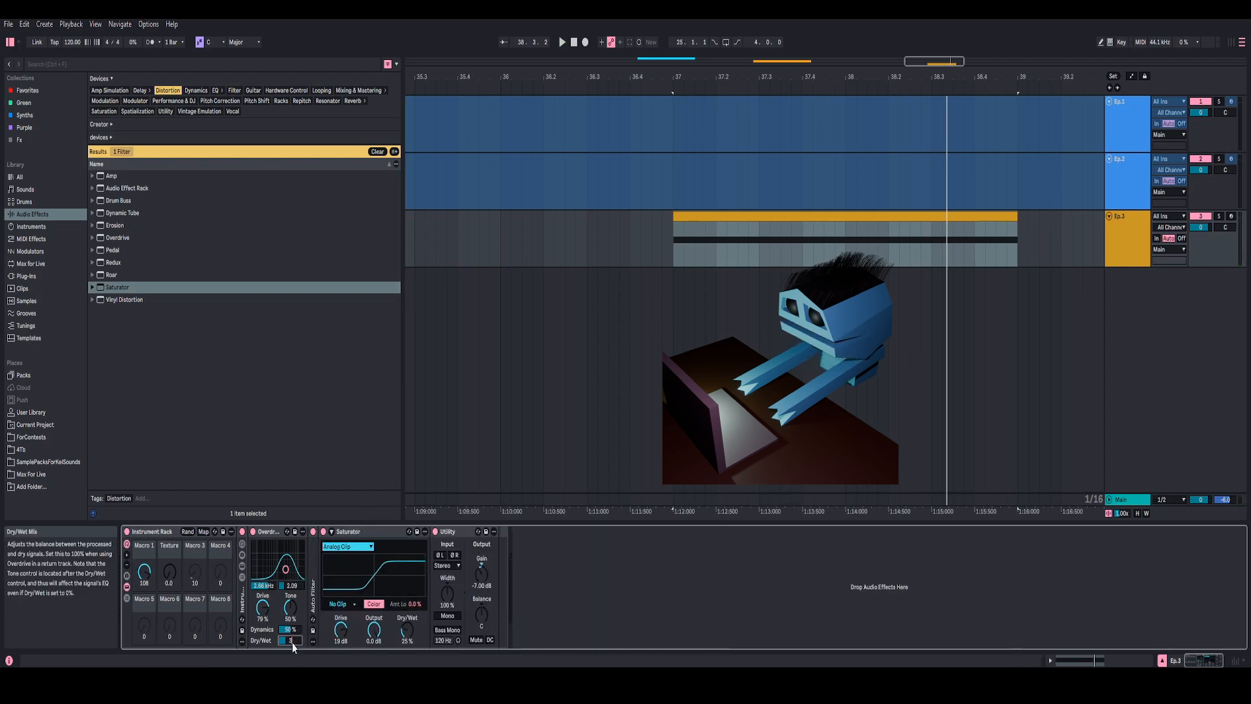
pyautogui.press('space')
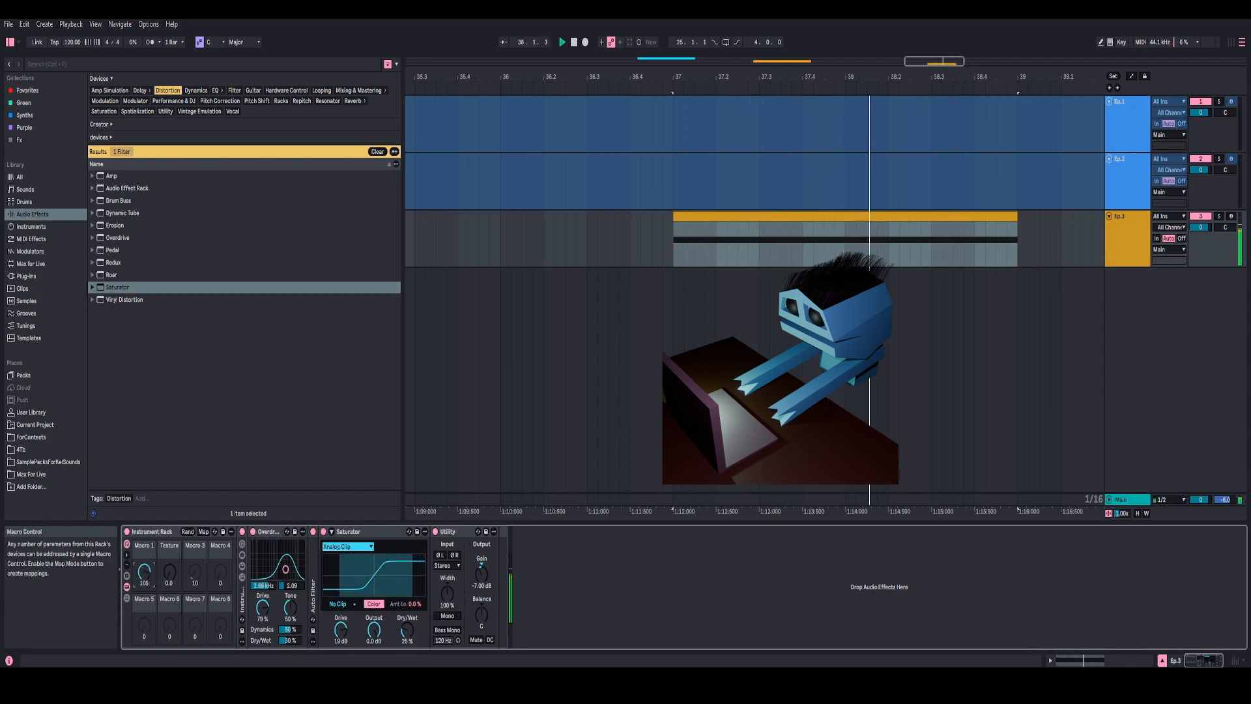
pyautogui.press('space')
pyautogui.press('space')
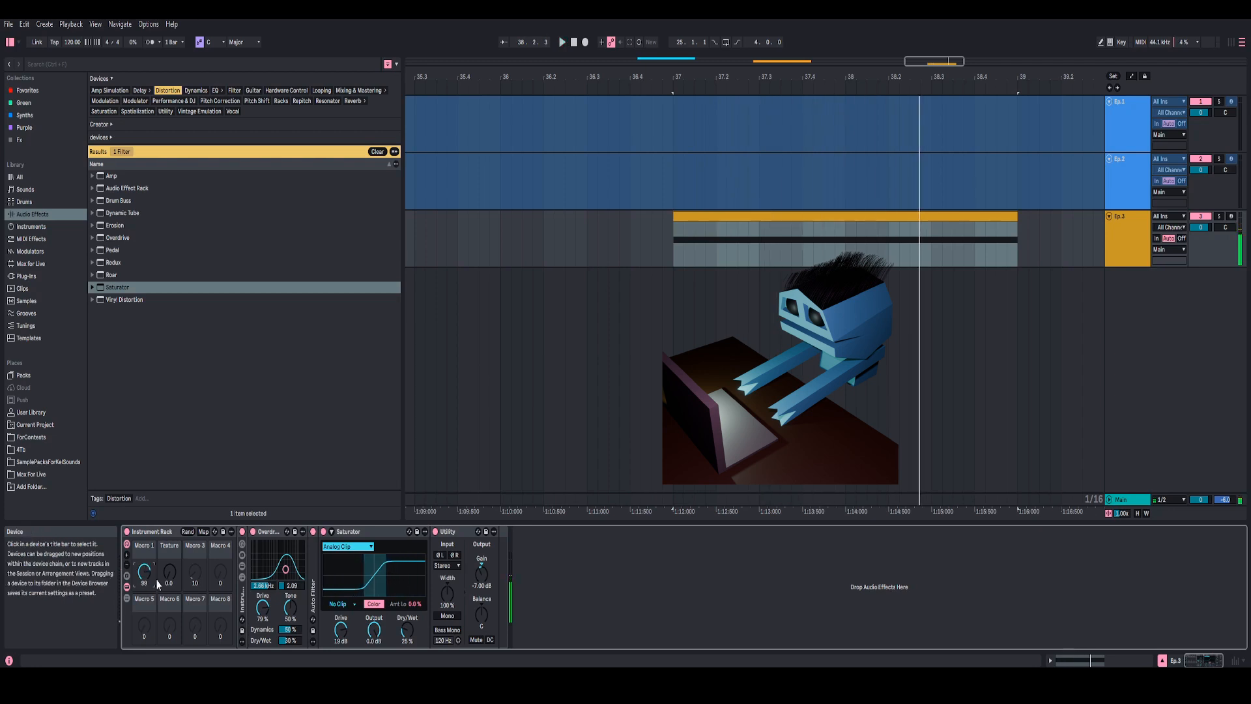
# Show the outer rack's chain list and rename its chain as Meld
pyautogui.click(127, 598)
pyautogui.rightClick(267, 565)
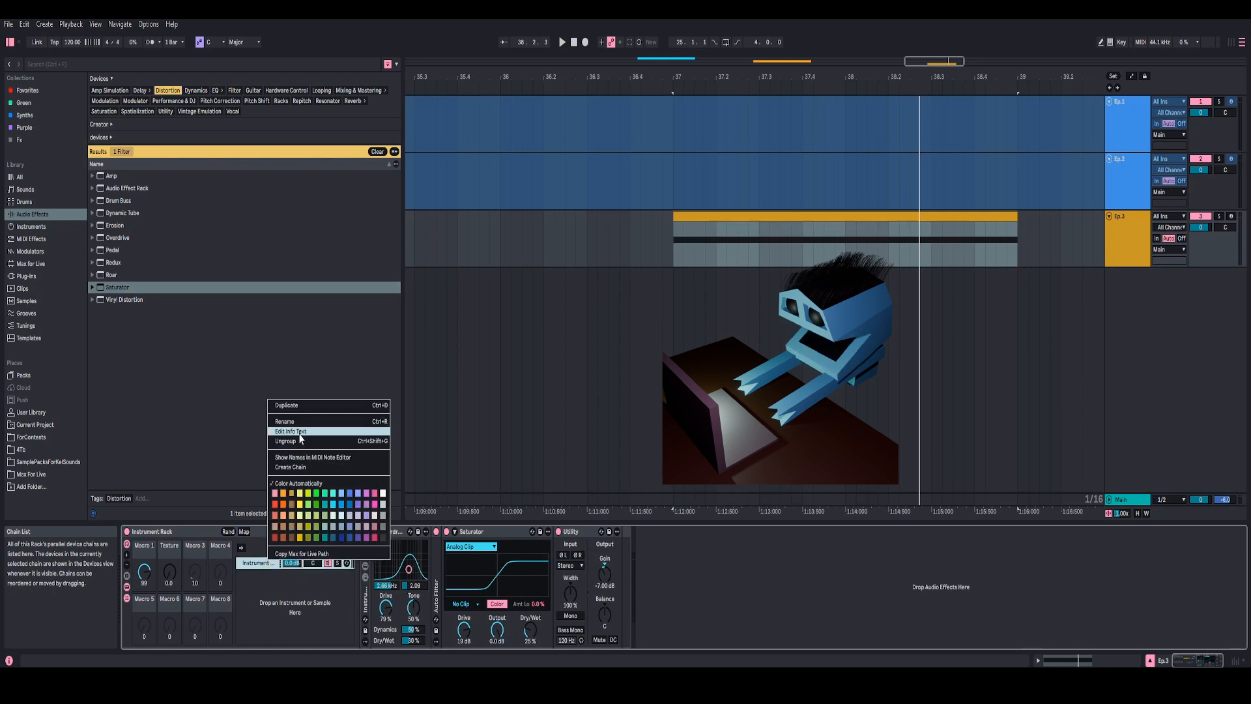
pyautogui.click(297, 423)
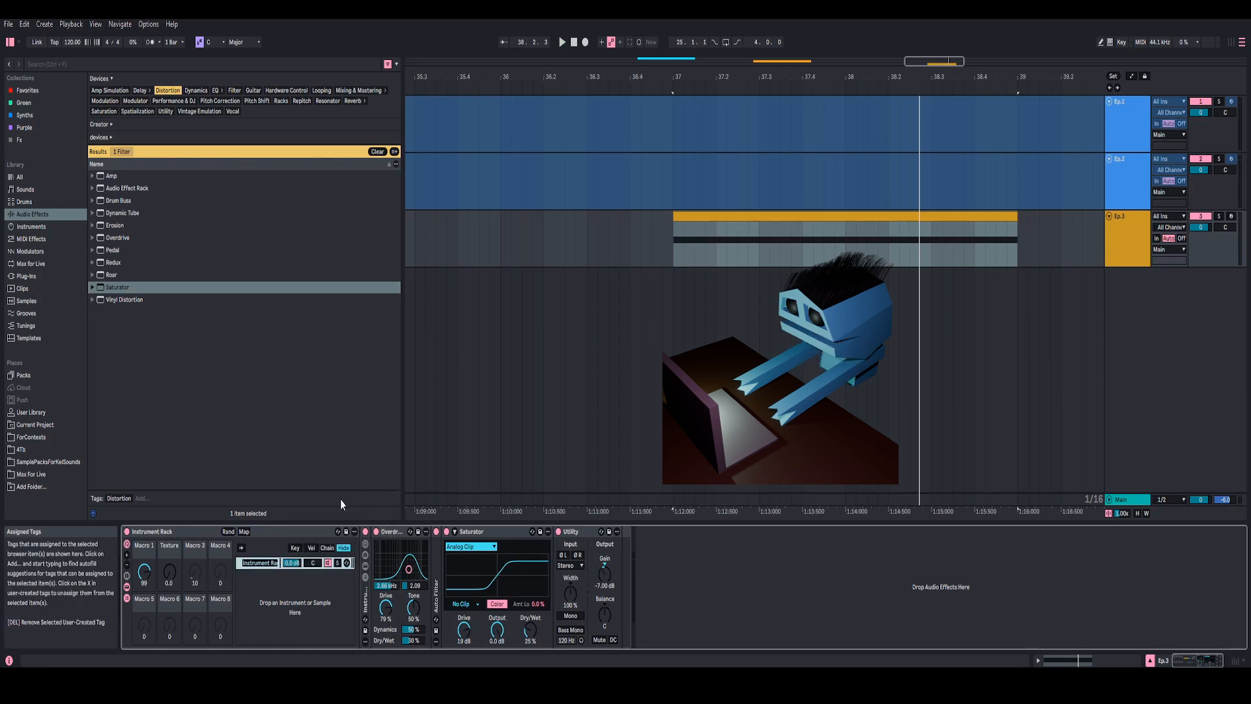
# Rename the outer rack as My Meld Just Bassed and its Macro 1 as Filter
pyautogui.rightClick(170, 531)
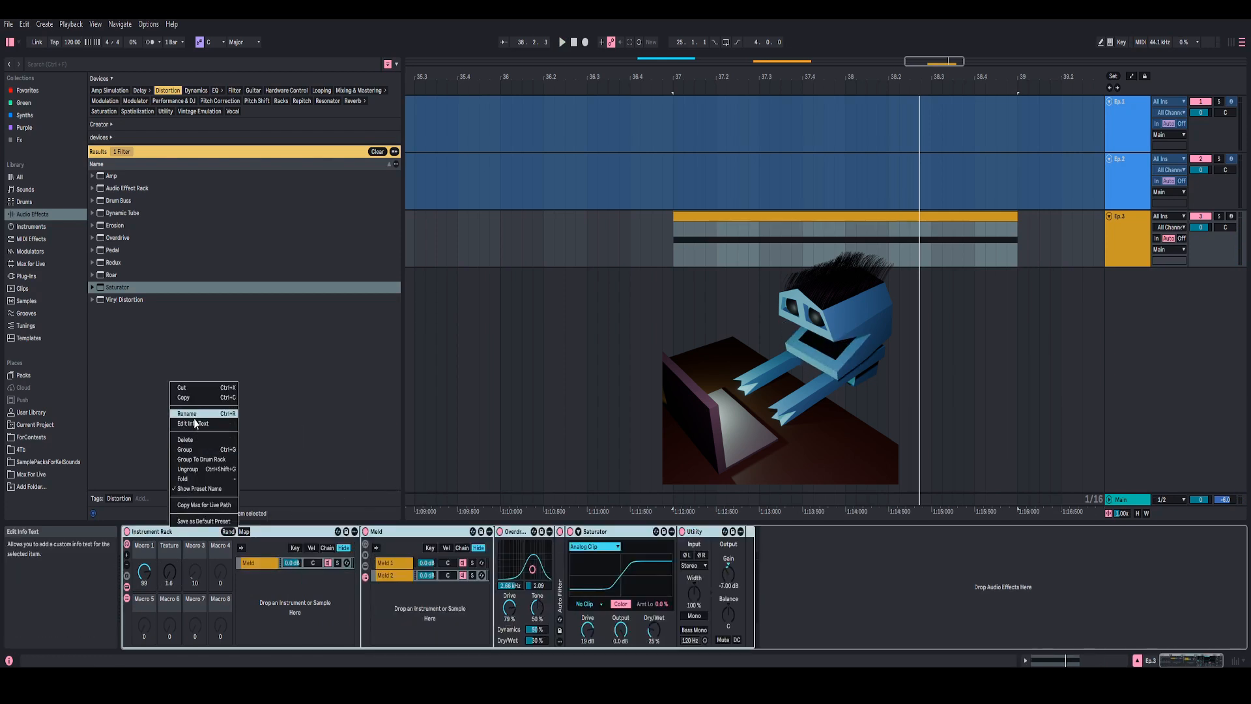
pyautogui.click(199, 416)
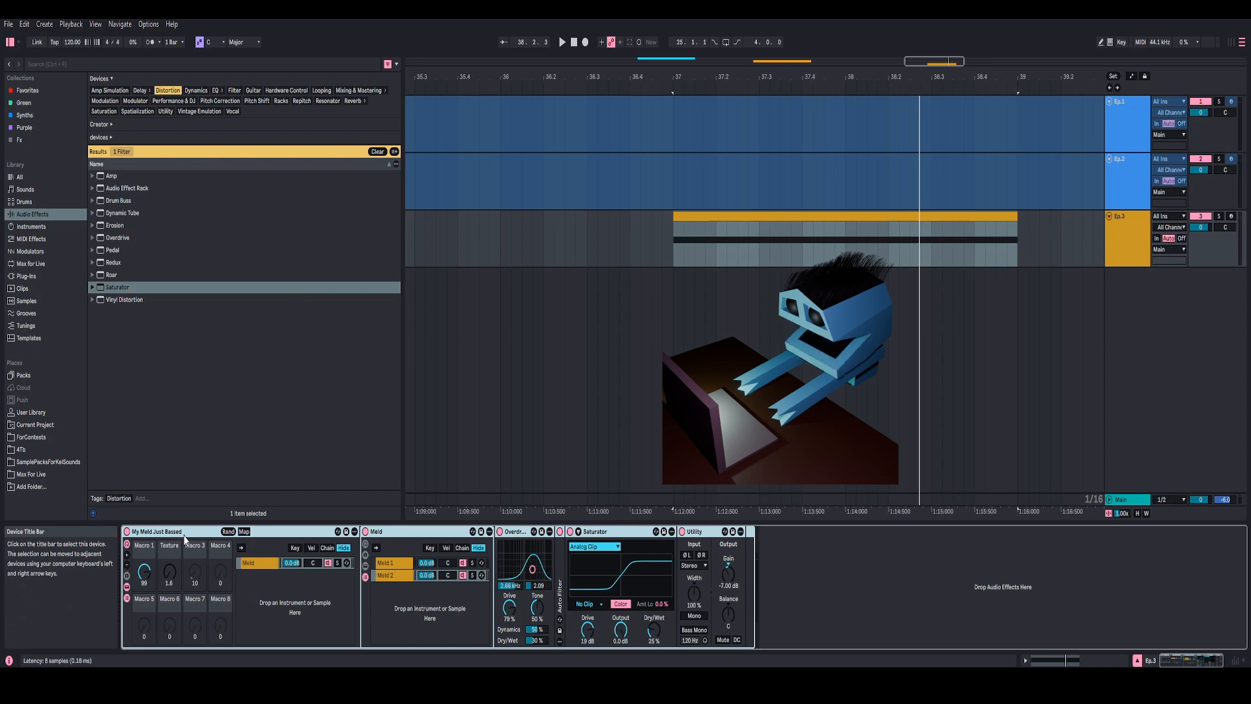
pyautogui.rightClick(145, 553)
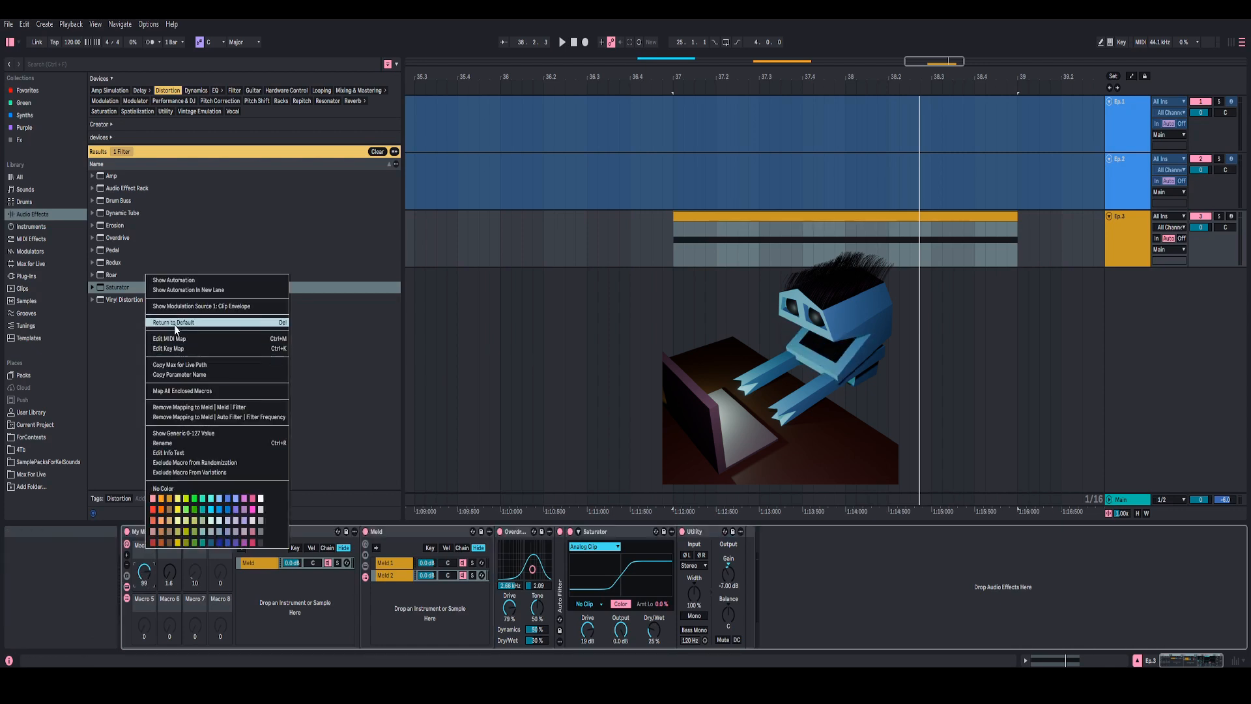
pyautogui.click(167, 442)
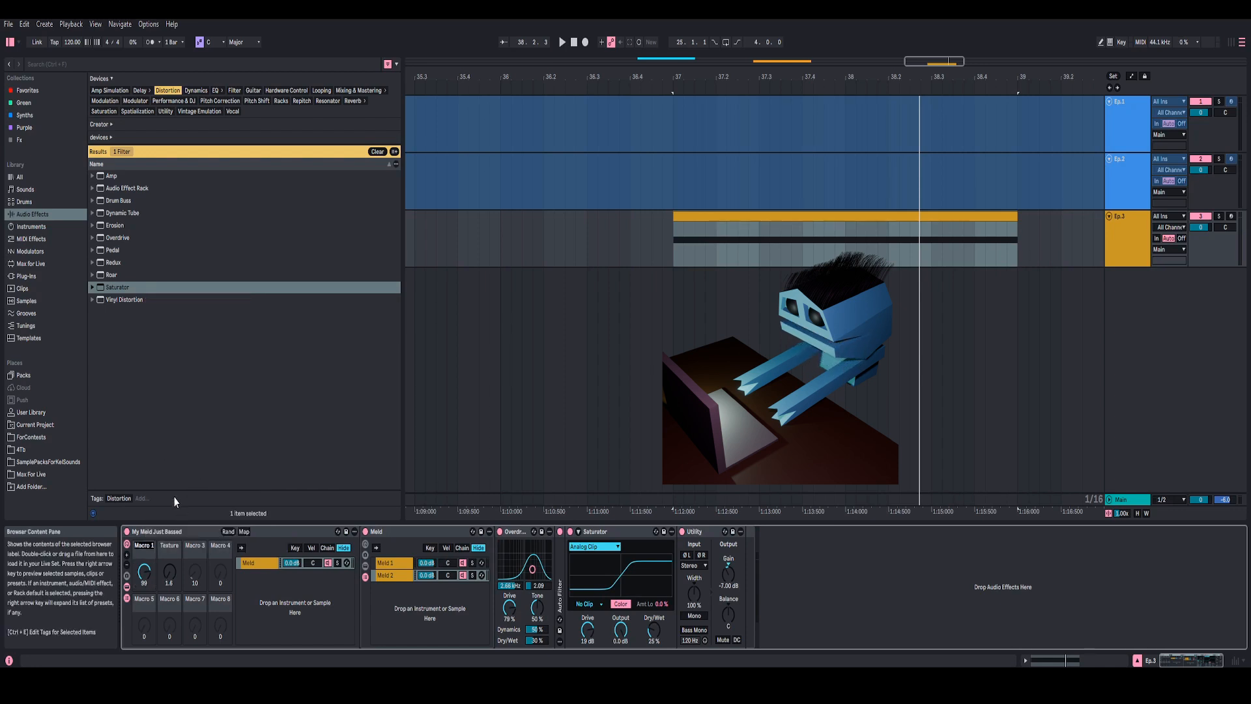
# Audition the bass while sweeping the Filter macro, comparing the sound with the Auto Filter bypassed and active
pyautogui.press('space')
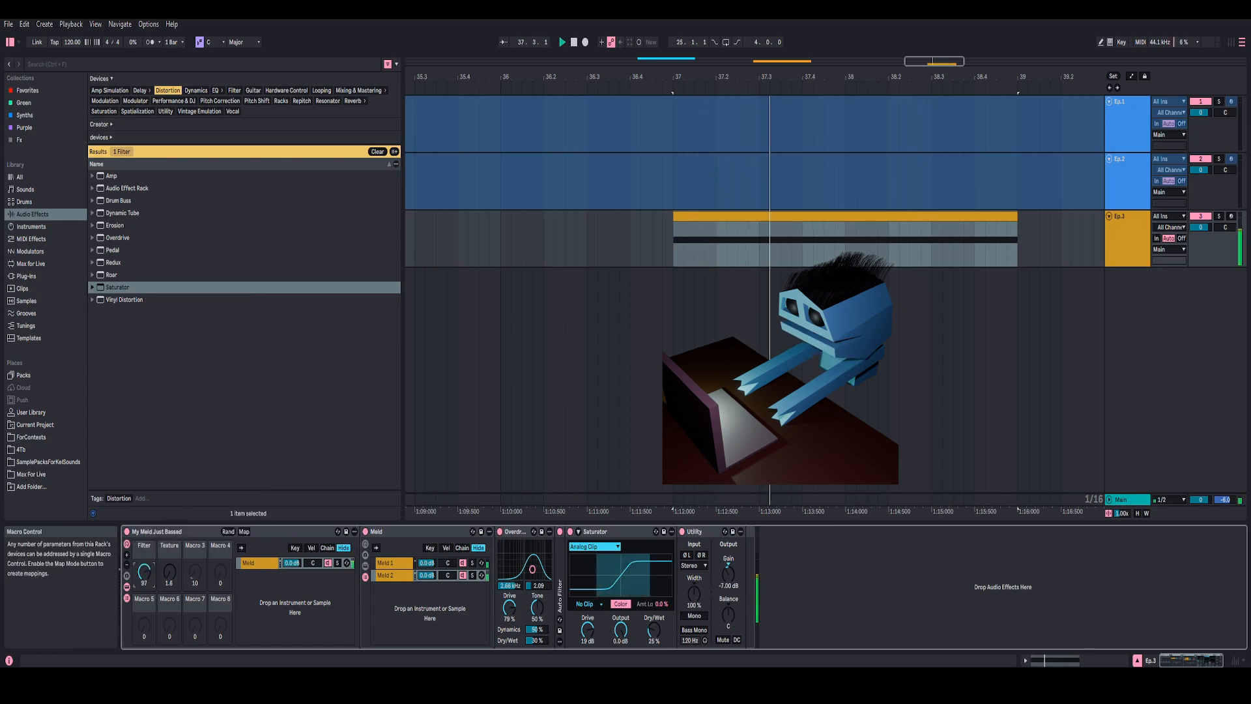
pyautogui.moveTo(144, 573)
pyautogui.mouseDown()
pyautogui.moveTo(144, 636)
pyautogui.moveTo(144, 570)
pyautogui.mouseUp()
pyautogui.press('space')
pyautogui.press('space')
pyautogui.press('space')
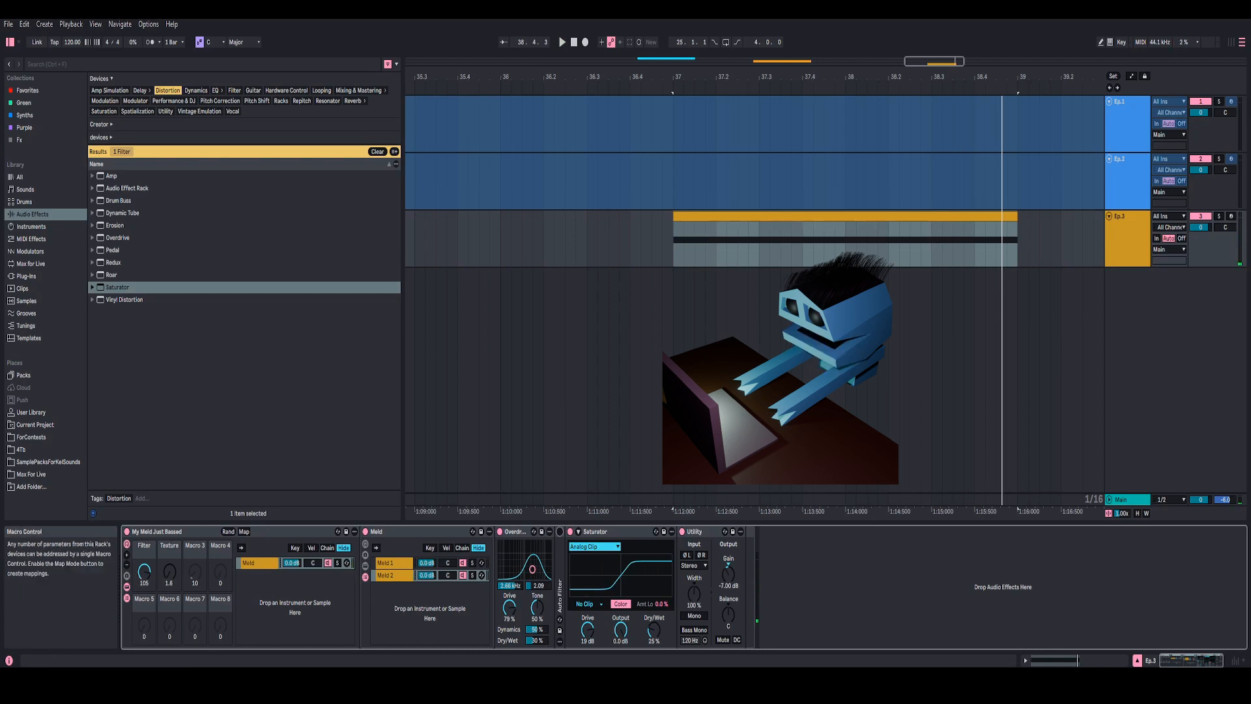
pyautogui.moveTo(144, 572); pyautogui.dragTo(146, 615)
pyautogui.press('space')
pyautogui.click(559, 532)
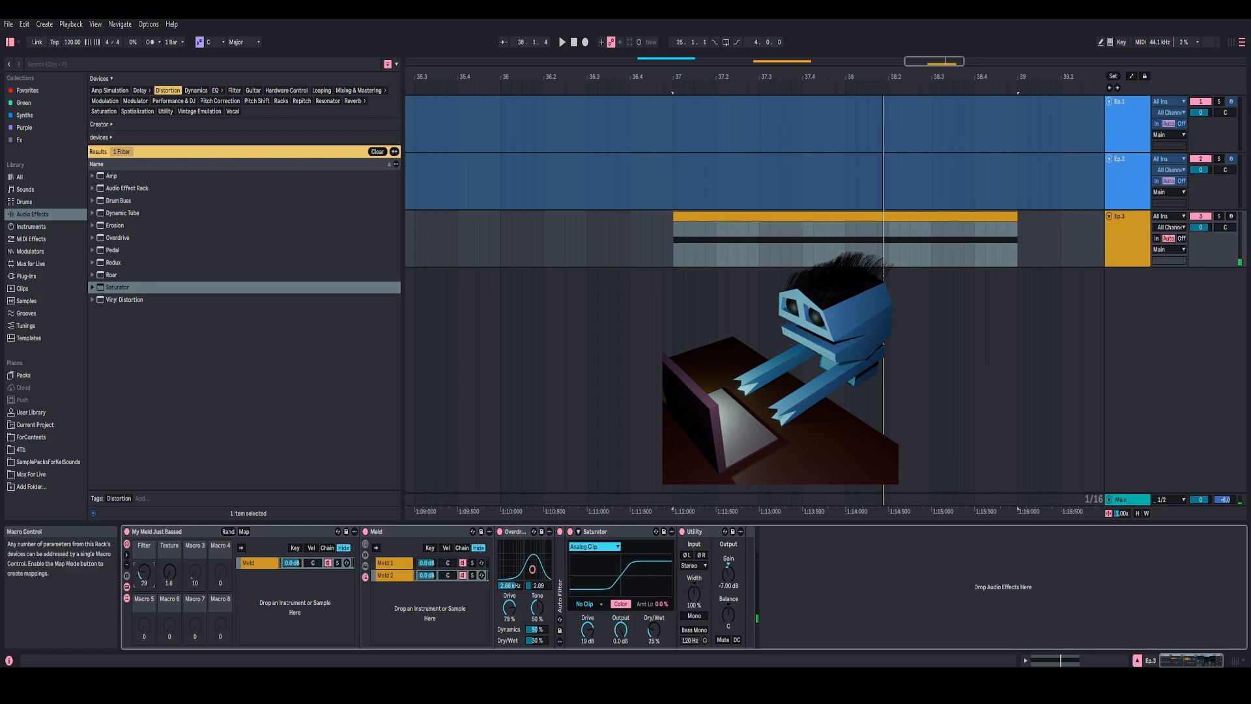
pyautogui.press('space')
pyautogui.press('space')
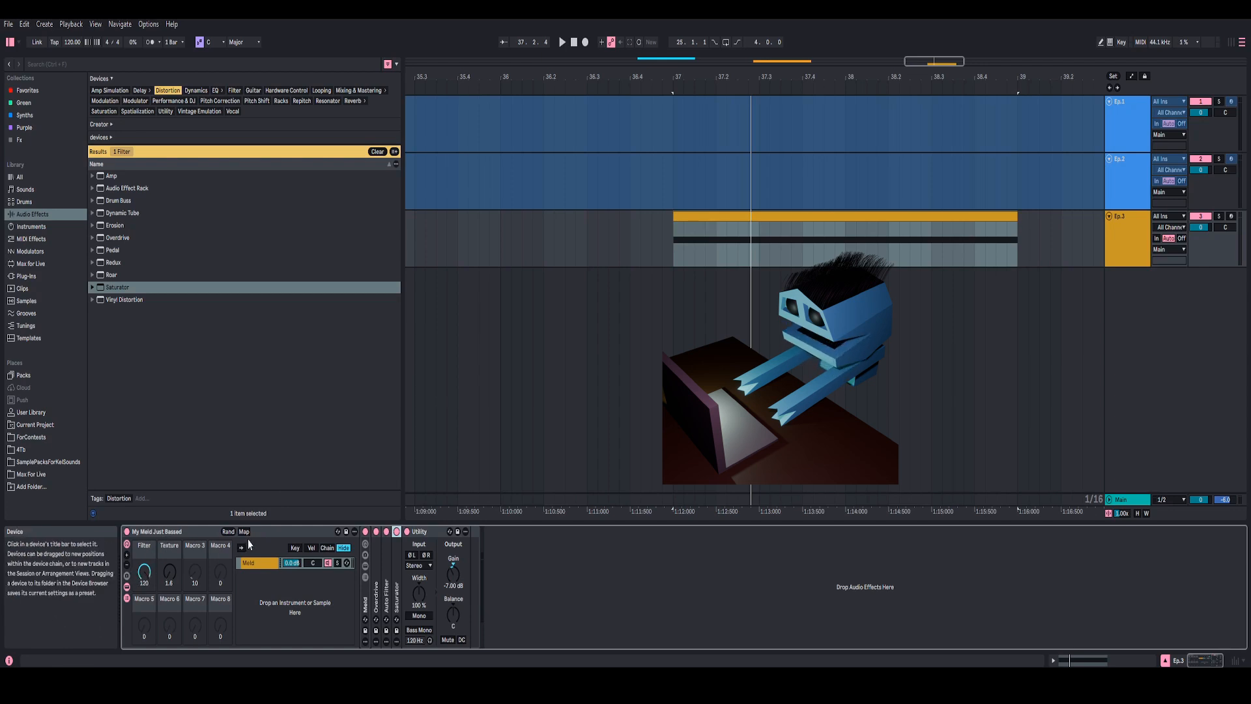
# Hide the outer rack's chain list and devices so only its macros show, and play the bass while turning the Filter macro
pyautogui.click(127, 598)
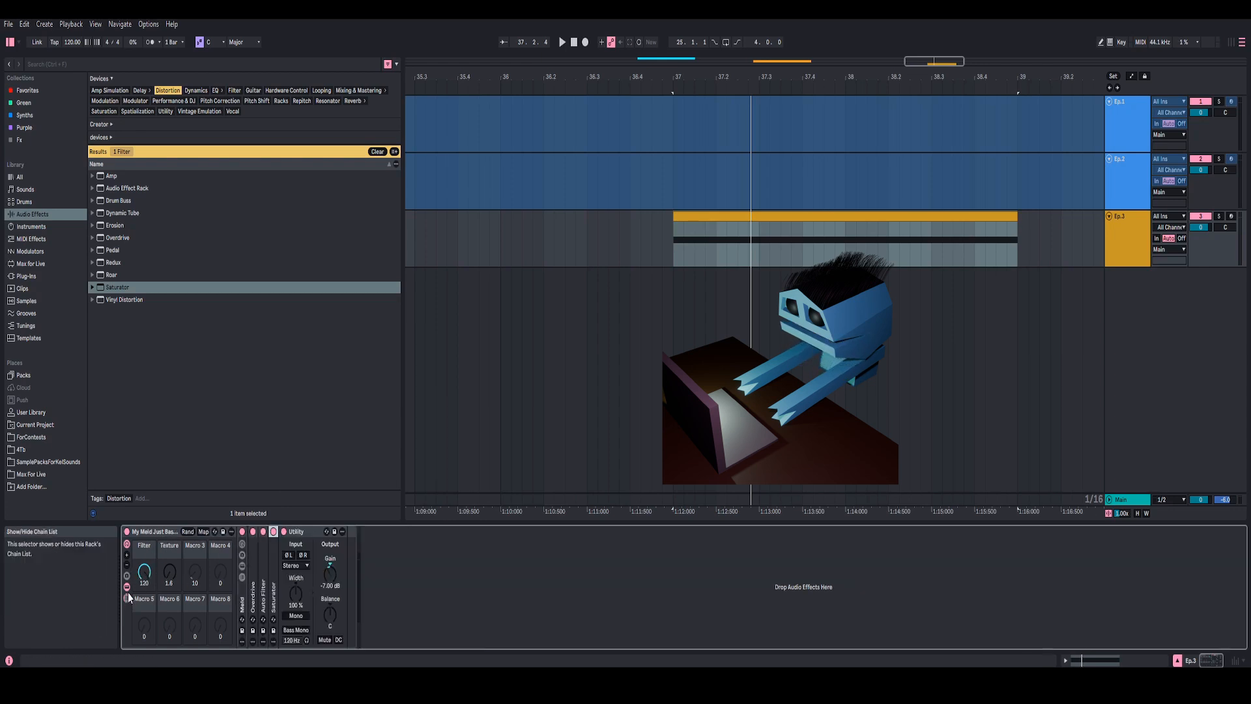
pyautogui.click(127, 587)
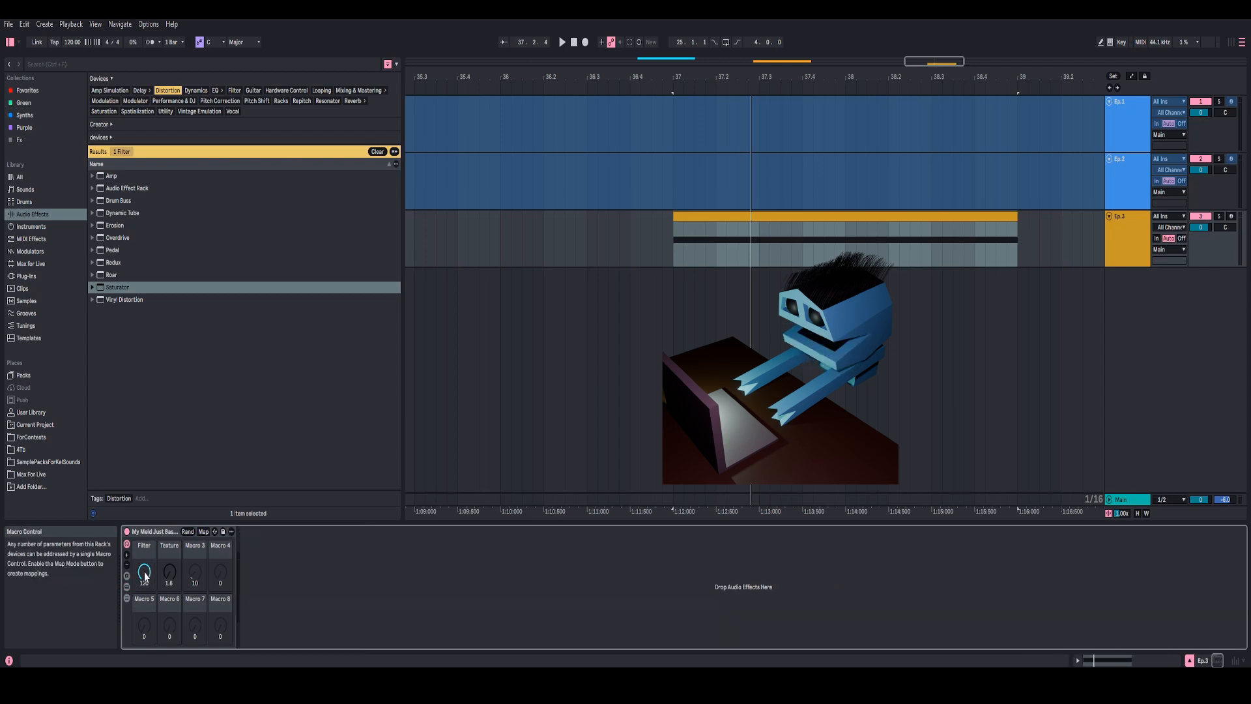
pyautogui.press('space')
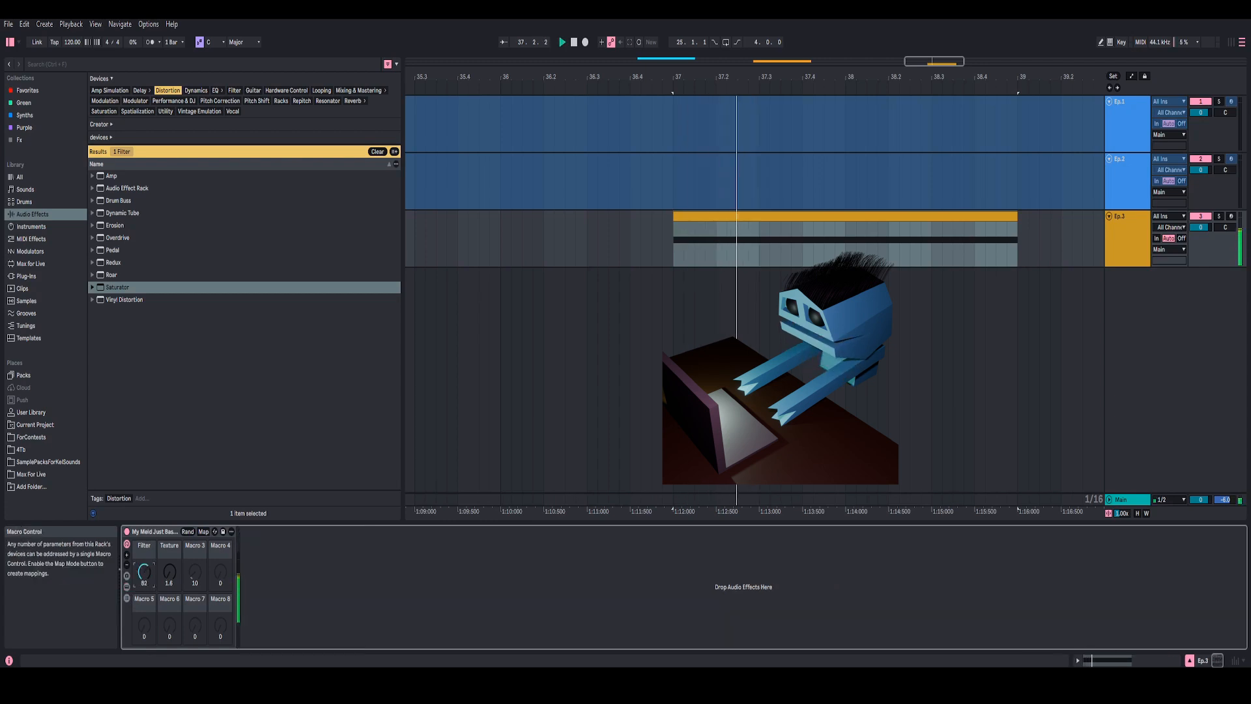